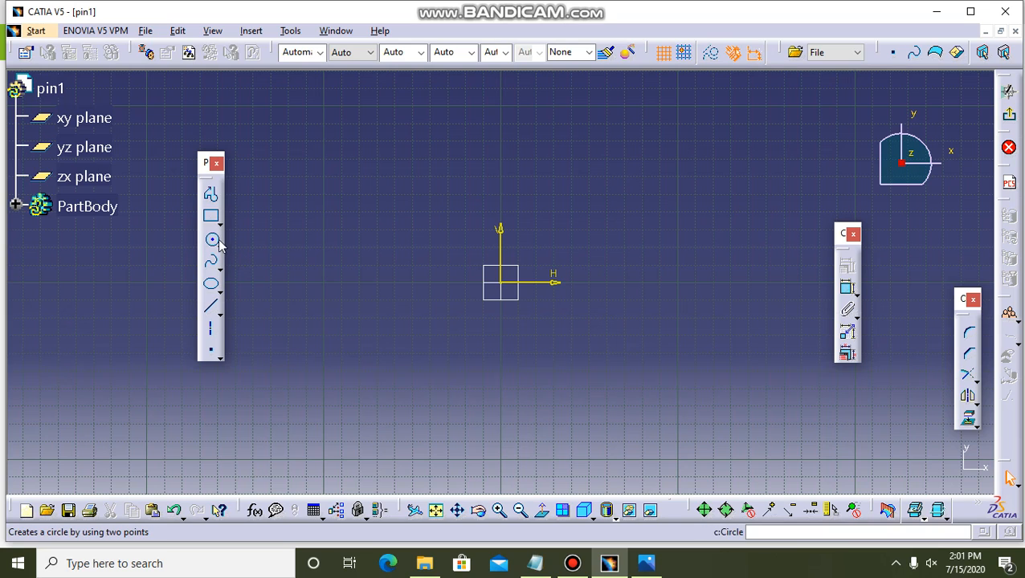
Check the reference drawing in Photos and, back in CATIA, sketch a circle of about 44 mm radius centred on the origin.
click(646, 564)
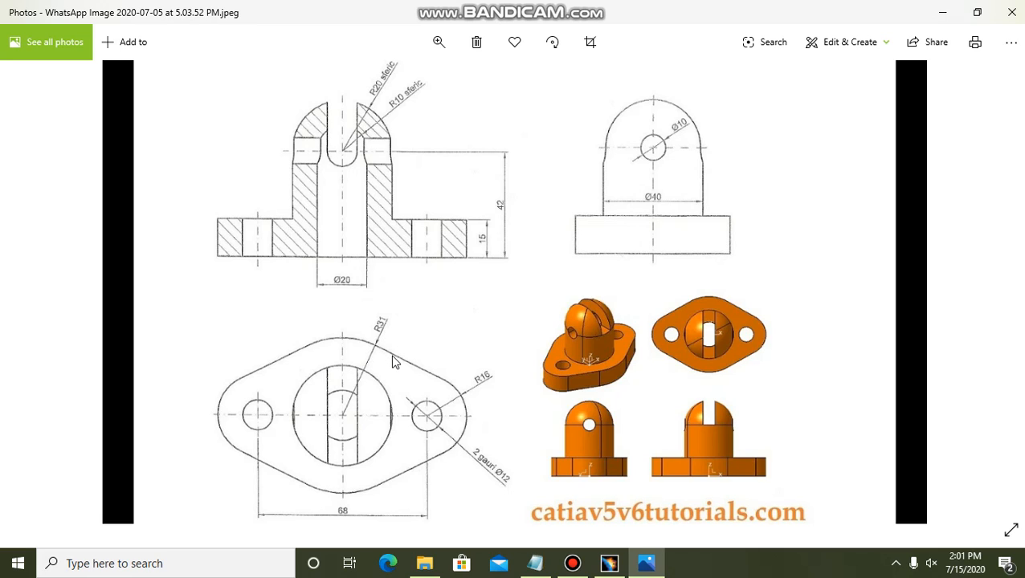
click(609, 563)
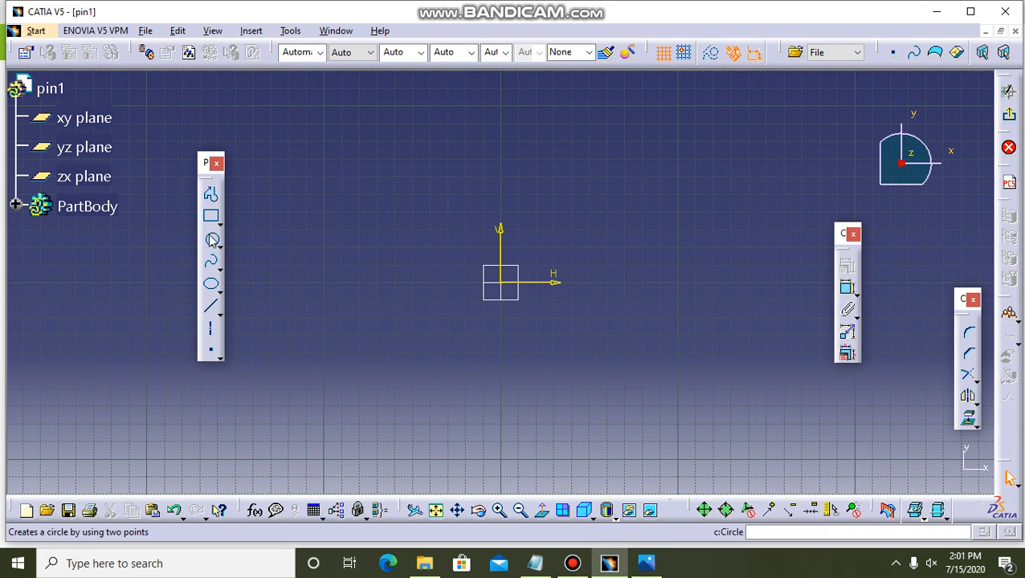
click(212, 241)
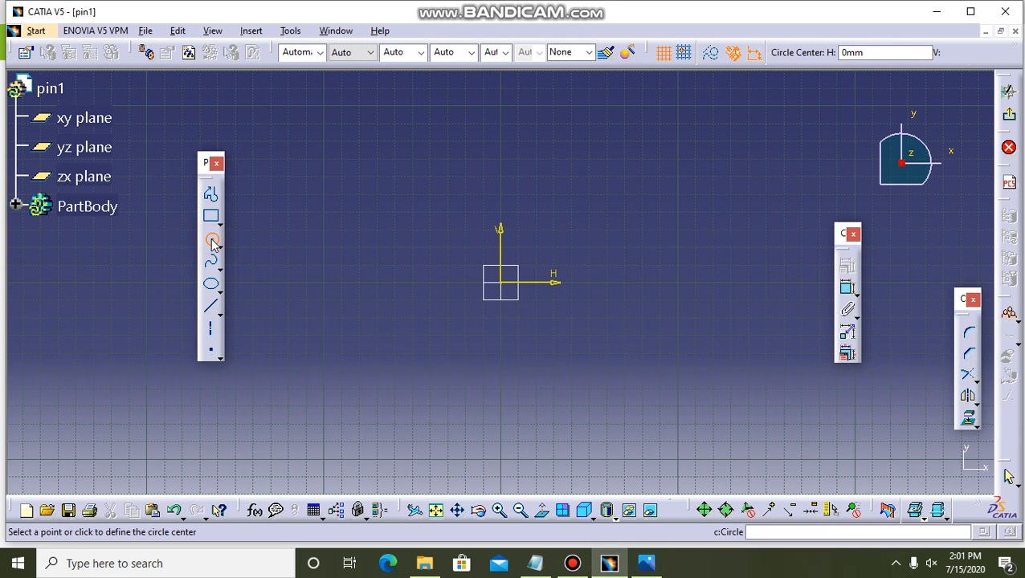
click(508, 286)
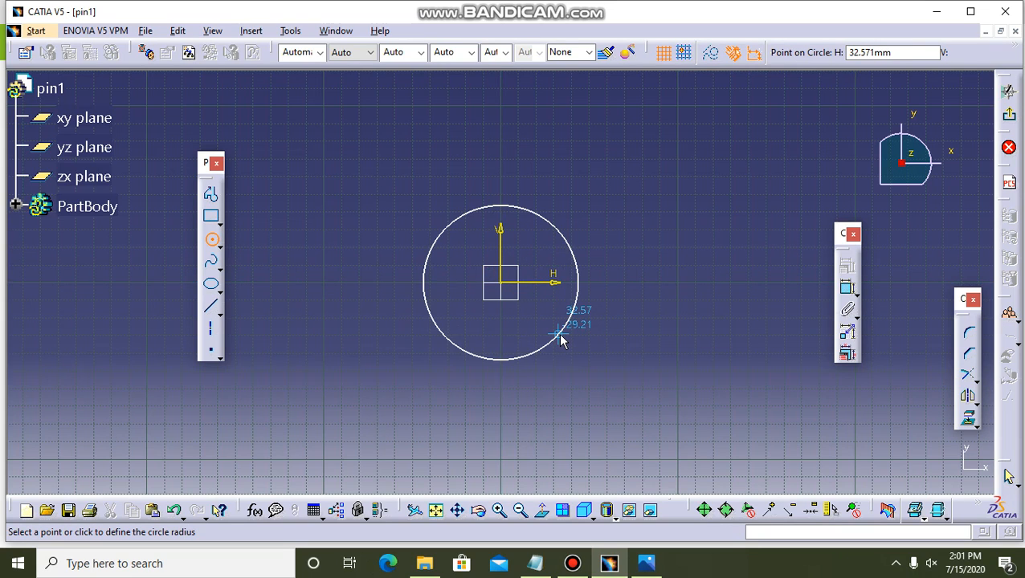
click(561, 339)
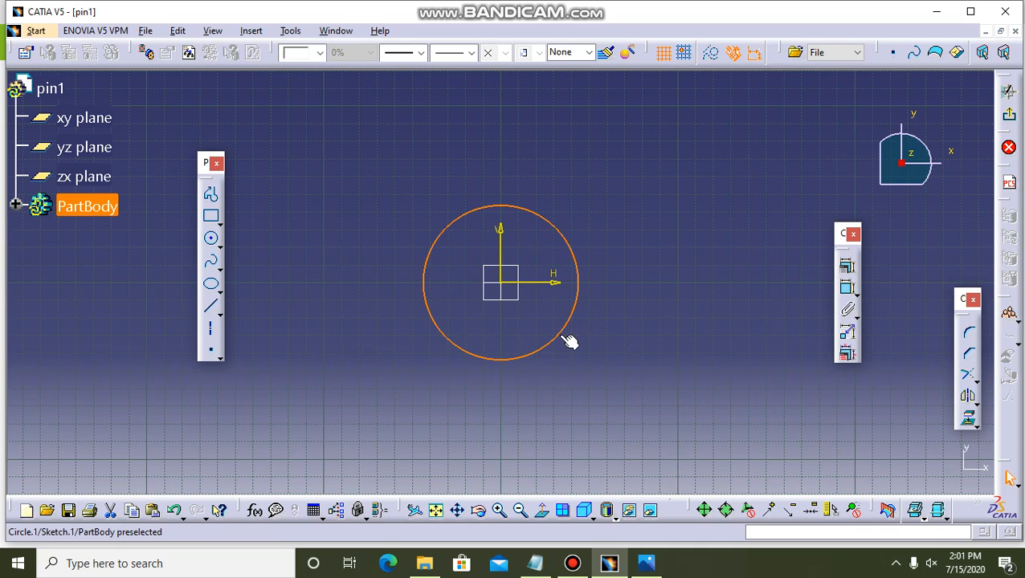
click(563, 336)
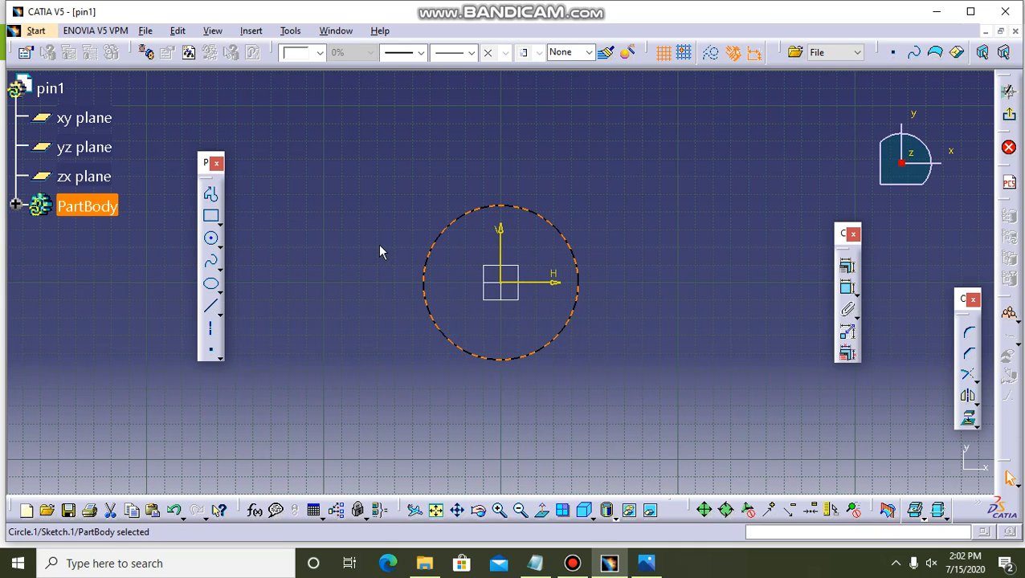
Sketch a larger concentric circle of about 62 mm radius centred on the origin.
click(210, 239)
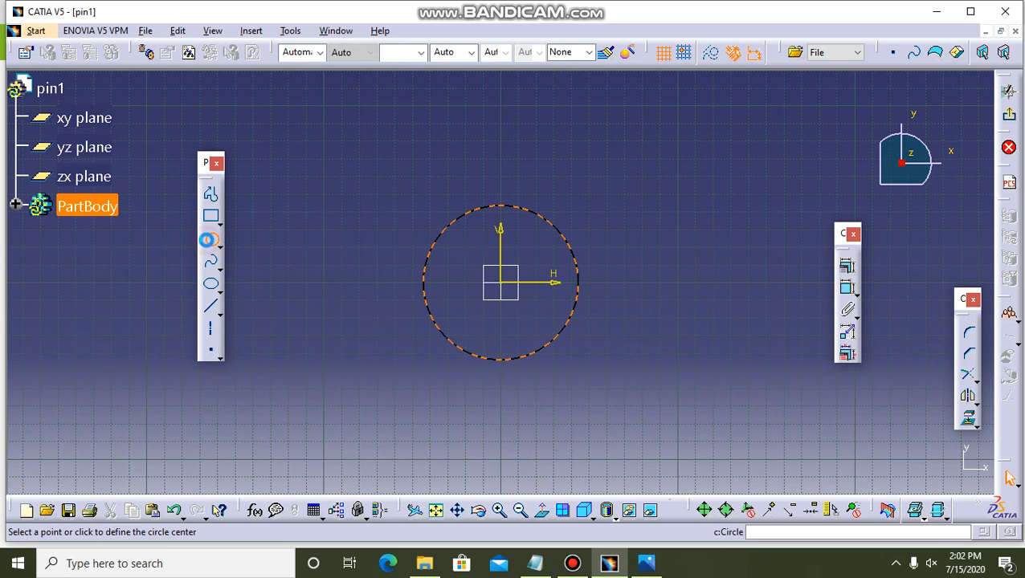
click(511, 289)
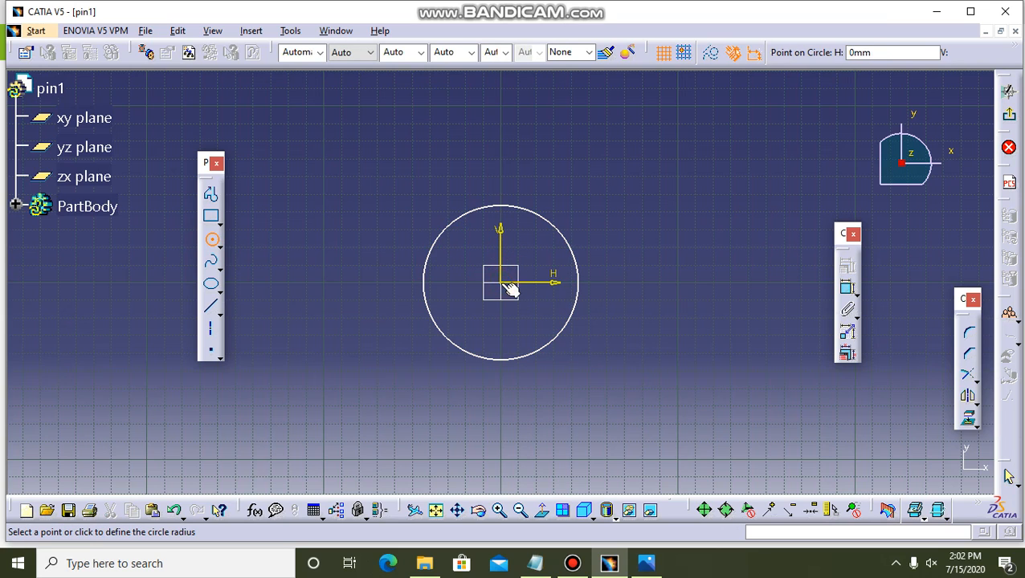
click(582, 360)
click(795, 300)
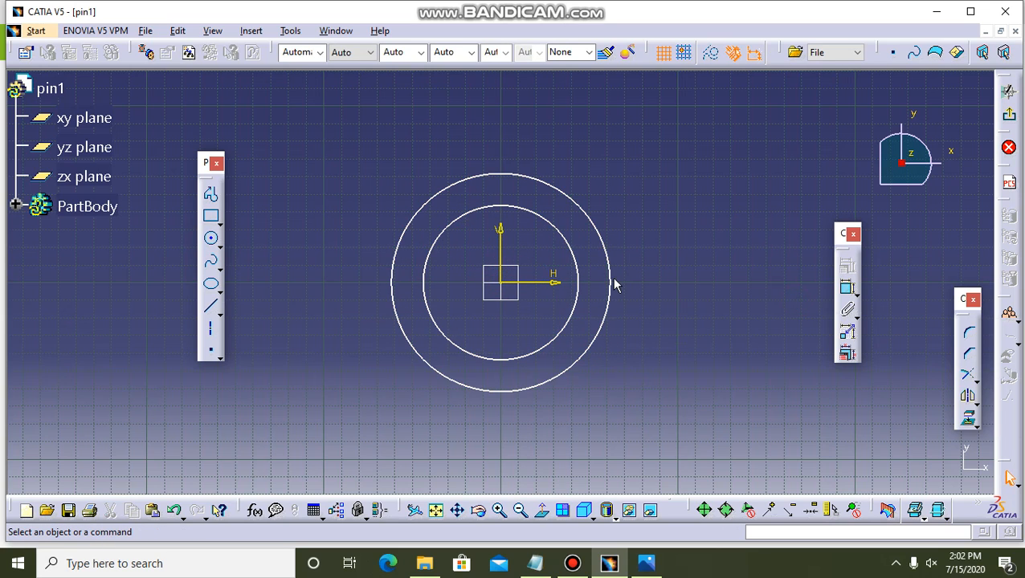
Dimension the outer circle, switch the constraint from diameter to radius, and set it to 31 mm.
click(613, 283)
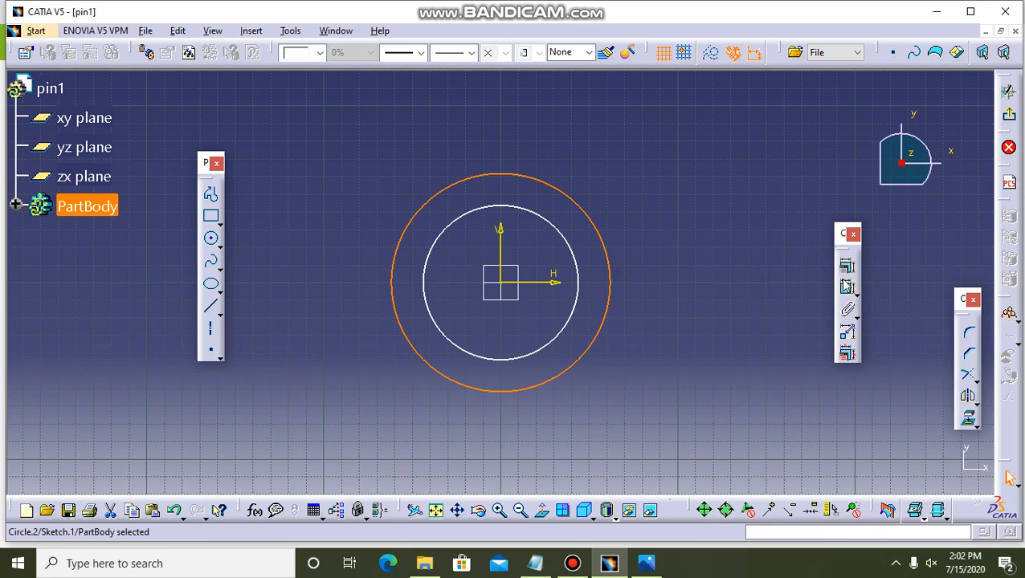
click(848, 291)
click(766, 393)
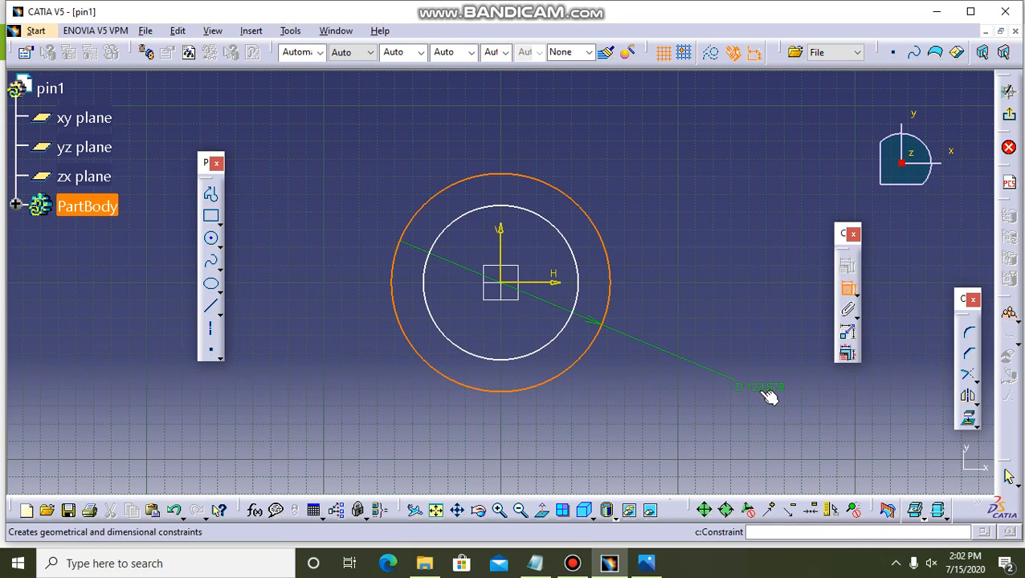
double_click(761, 390)
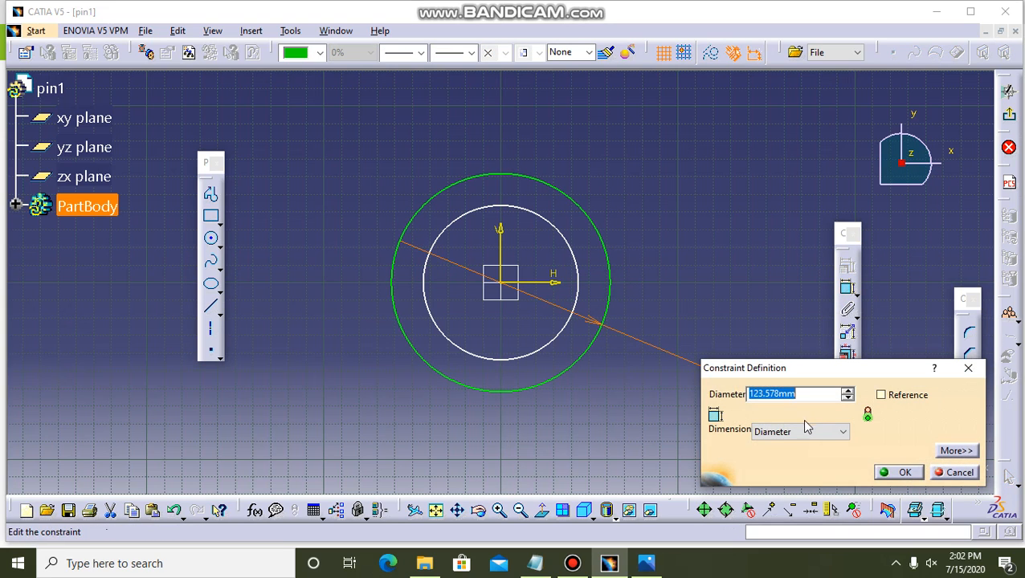
click(806, 434)
click(792, 446)
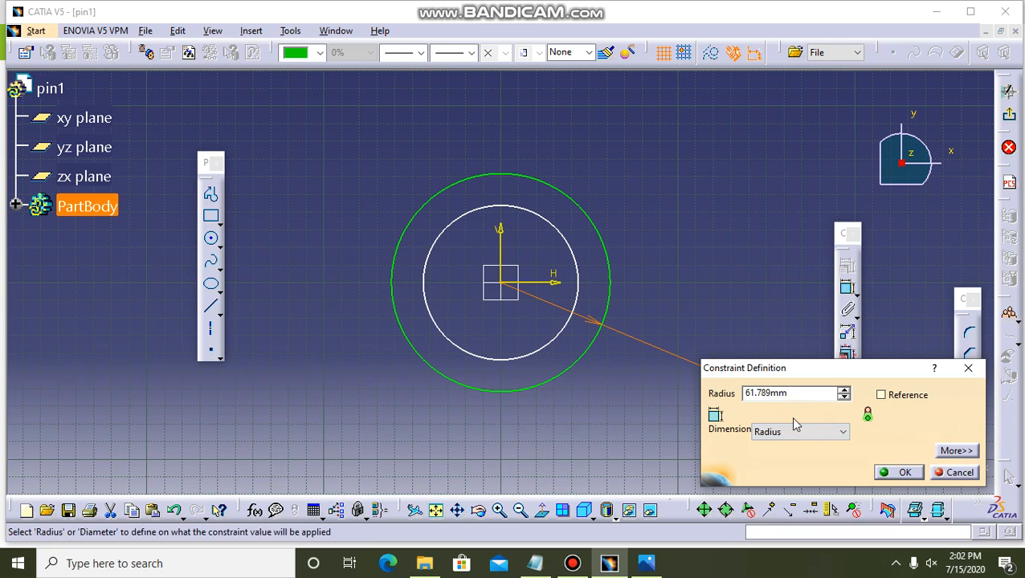
double_click(796, 394)
key(BackSpace)
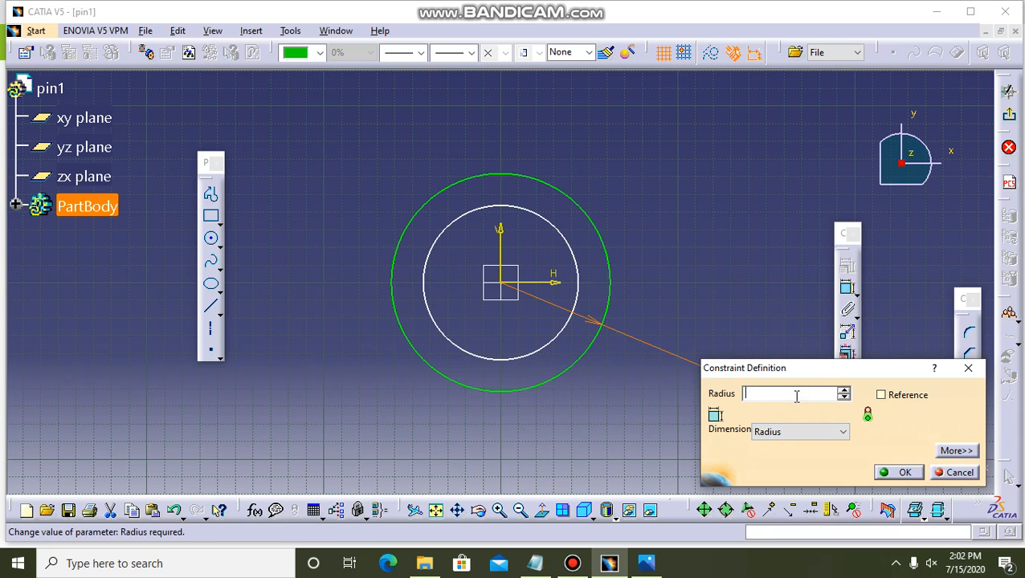
key(Return)
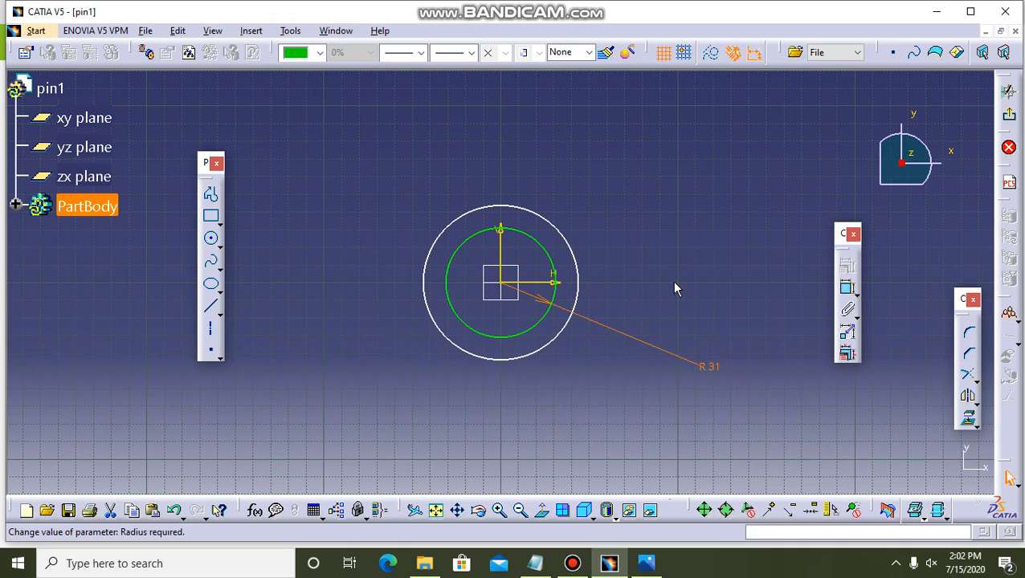
Dimension the radius of the other origin-centred circle and set it to 20 mm, consulting the reference drawing.
click(562, 327)
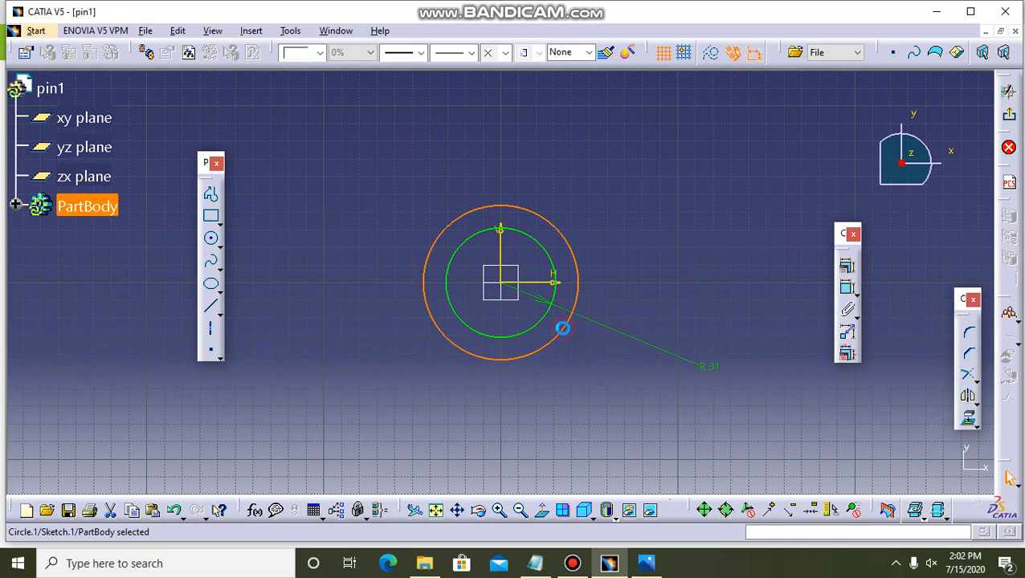
click(844, 295)
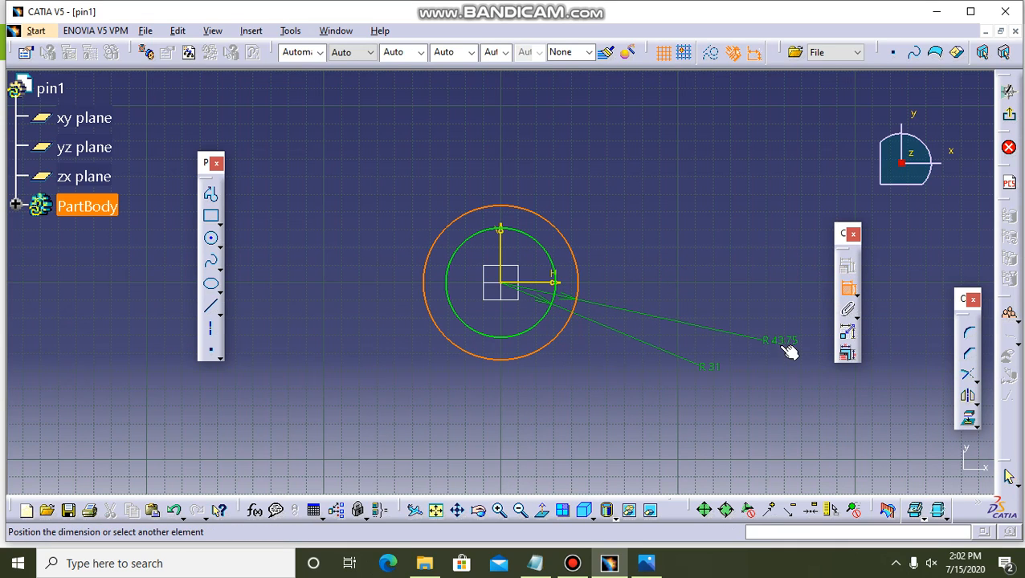
click(788, 346)
click(647, 563)
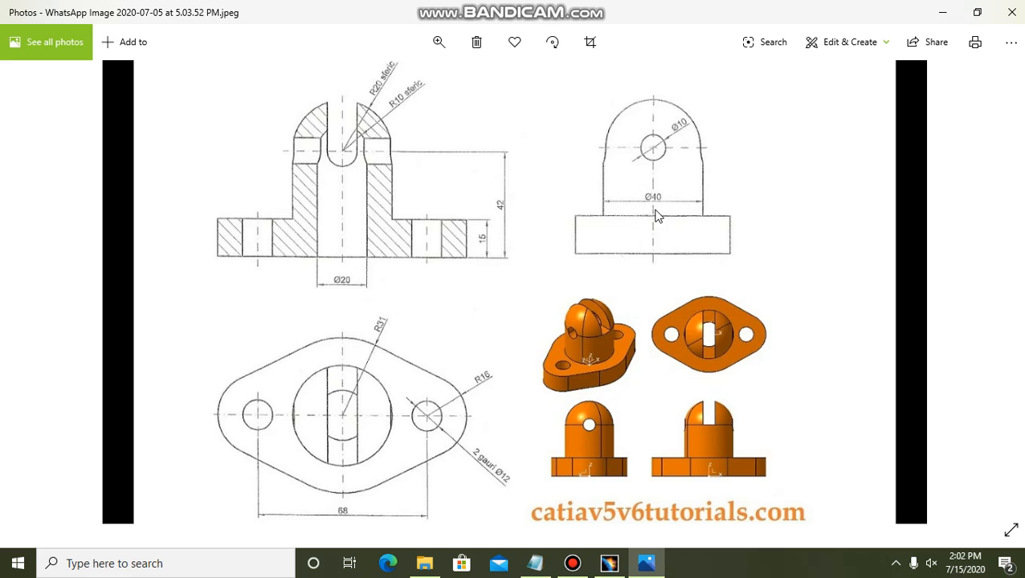
click(609, 563)
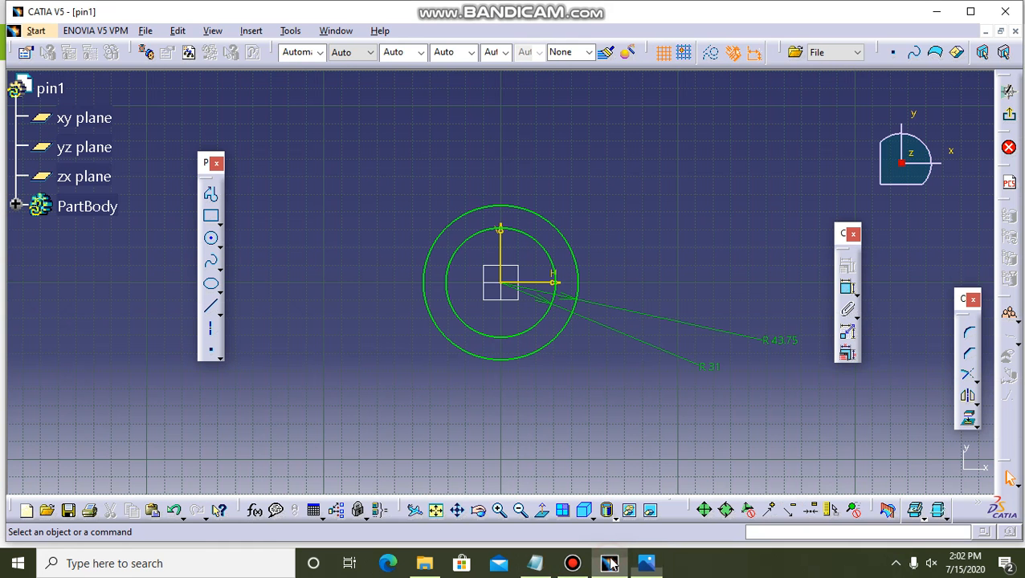
double_click(783, 344)
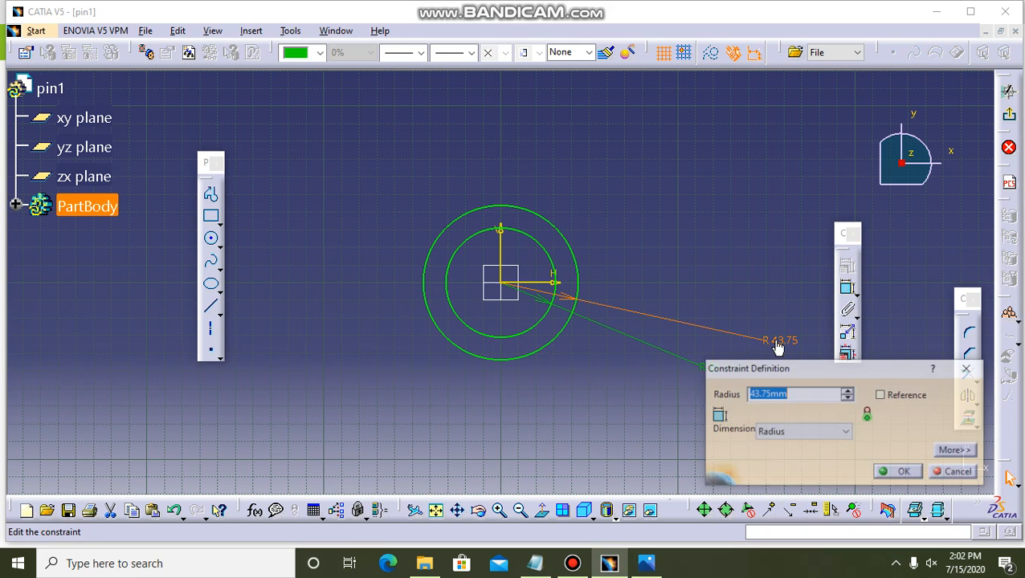
text(20)
key(Return)
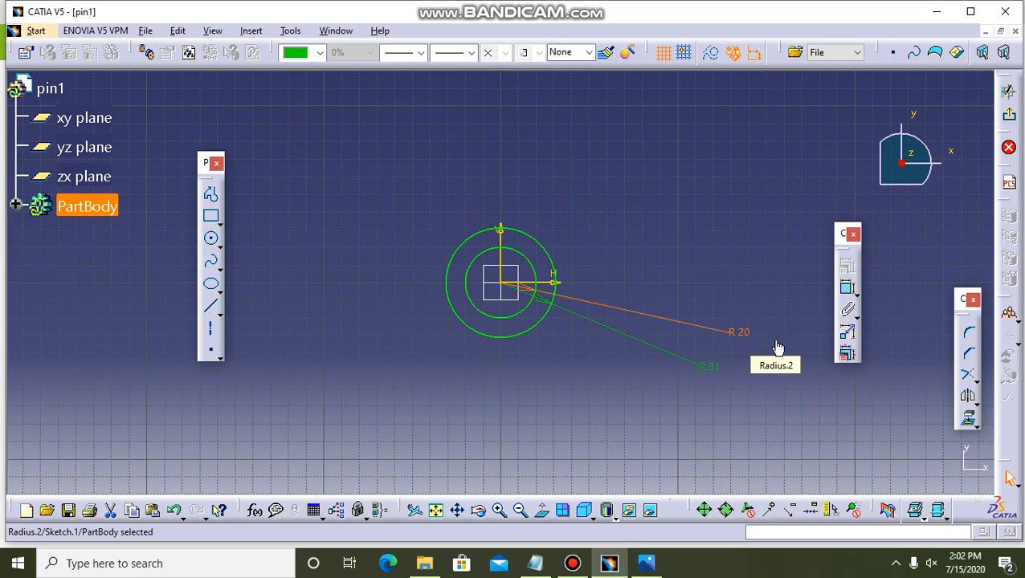
click(779, 291)
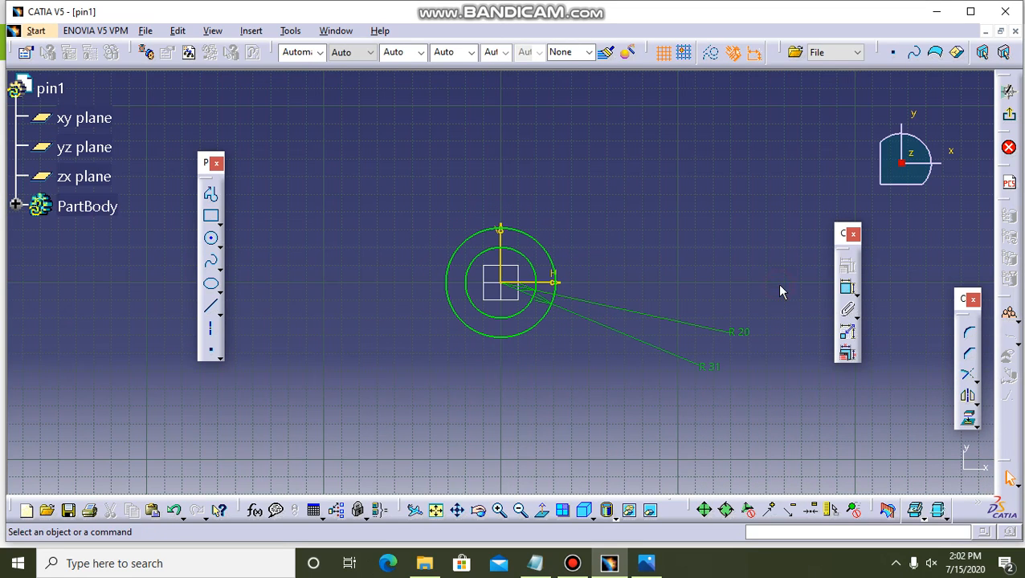
Sketch a circle on the horizontal axis about 105 mm right of the origin and constrain its radius to 16 mm.
click(210, 240)
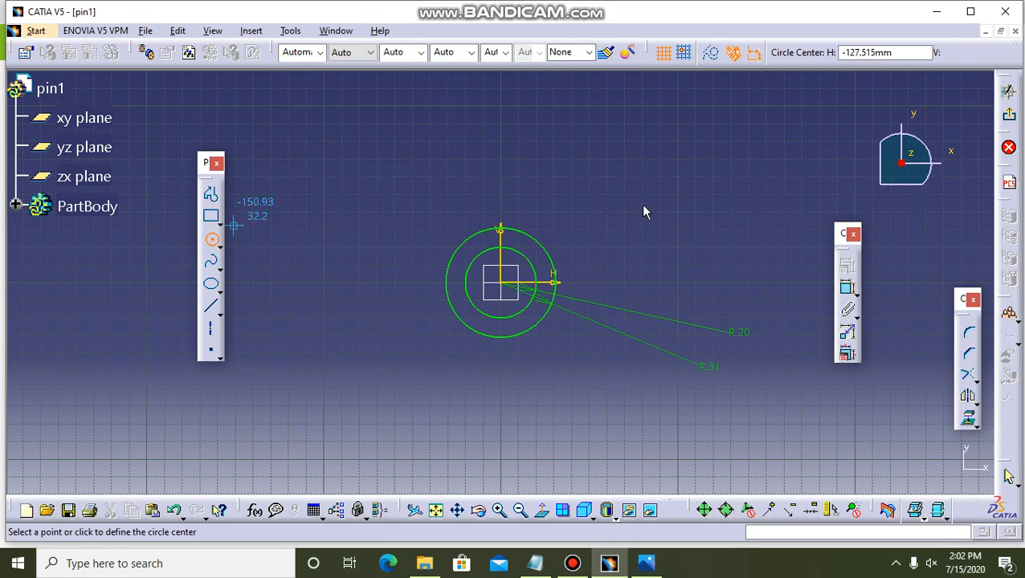
click(687, 284)
click(710, 296)
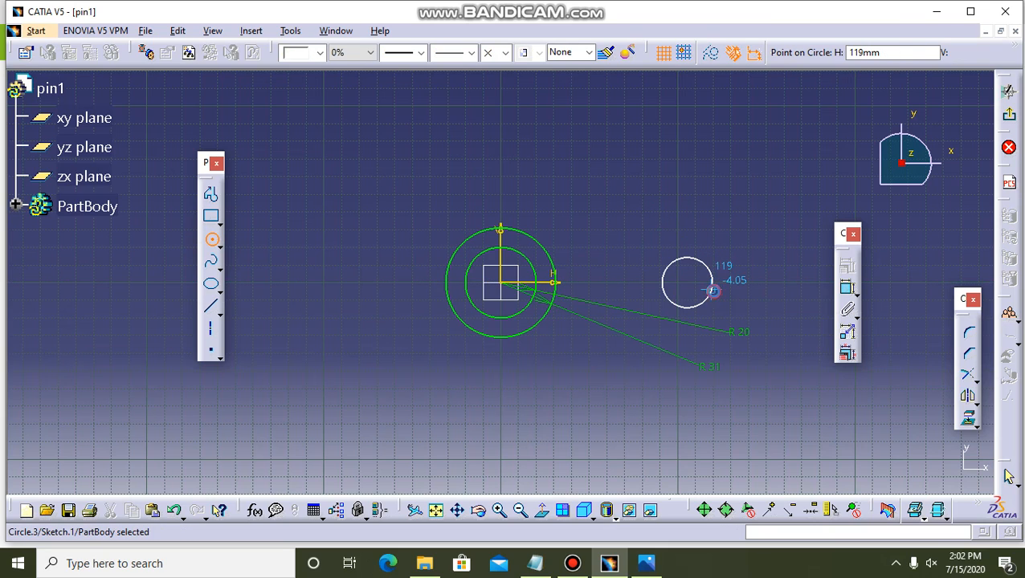
click(696, 259)
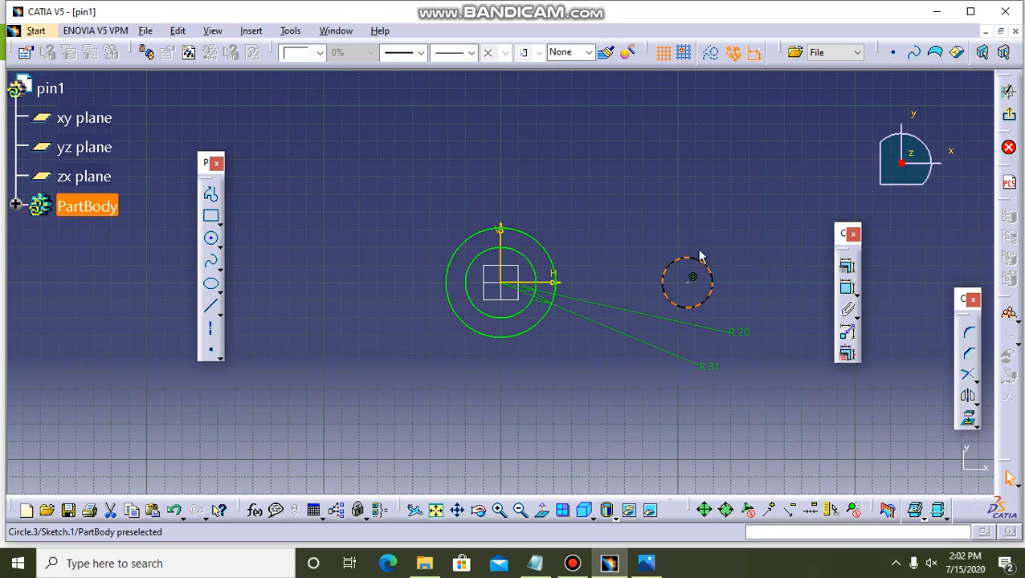
click(849, 285)
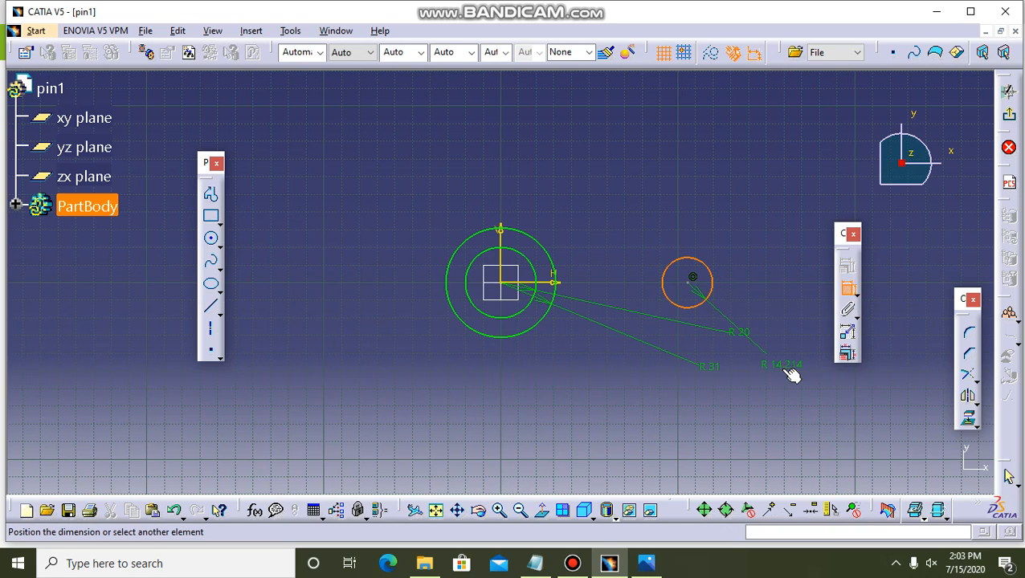
click(785, 362)
double_click(783, 357)
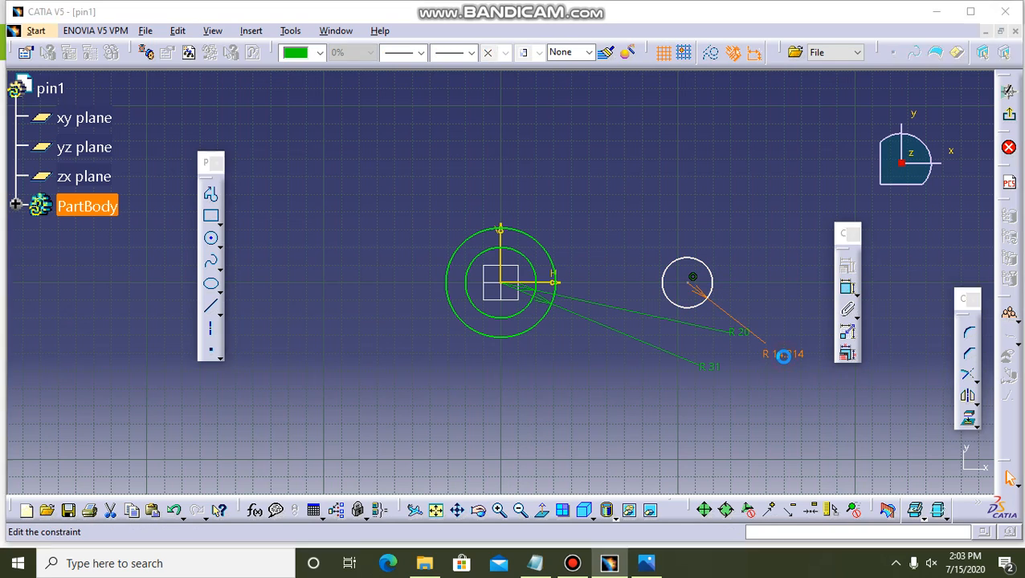
text(16)
key(Return)
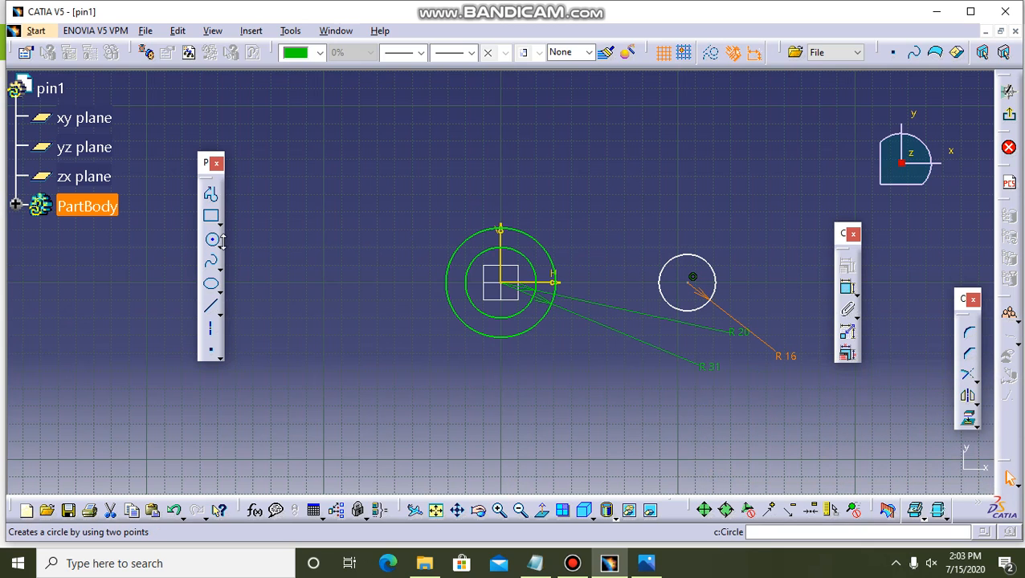
Sketch a circle on the horizontal axis about 122 mm left of the origin and constrain its radius to 16 mm.
click(211, 242)
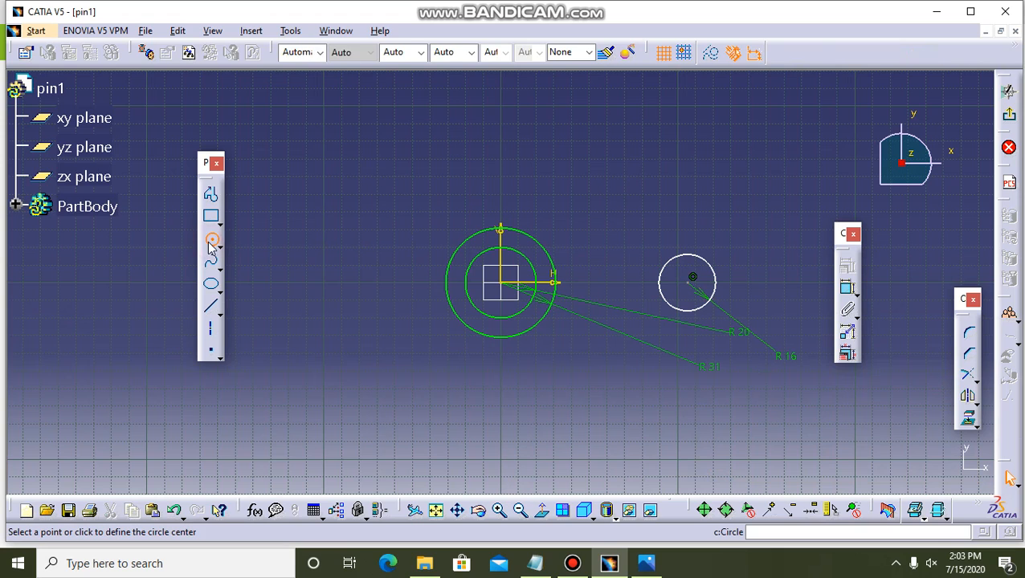
click(283, 282)
click(300, 301)
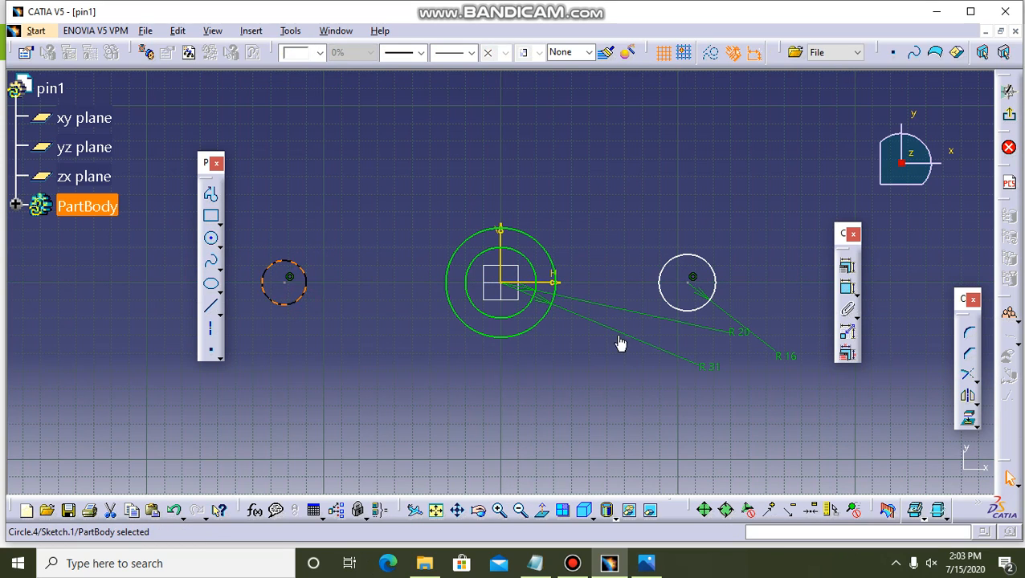
click(845, 287)
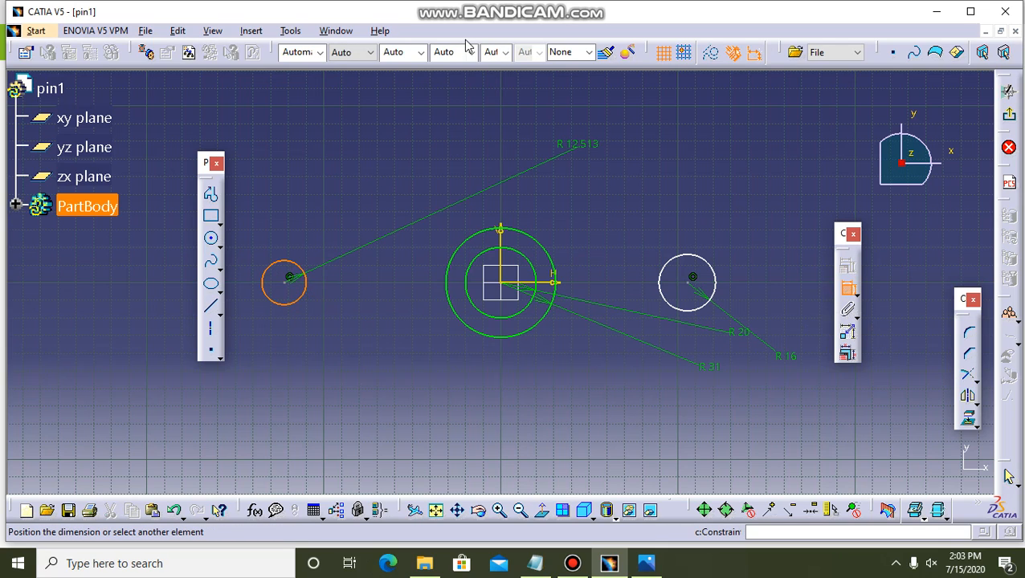
click(346, 163)
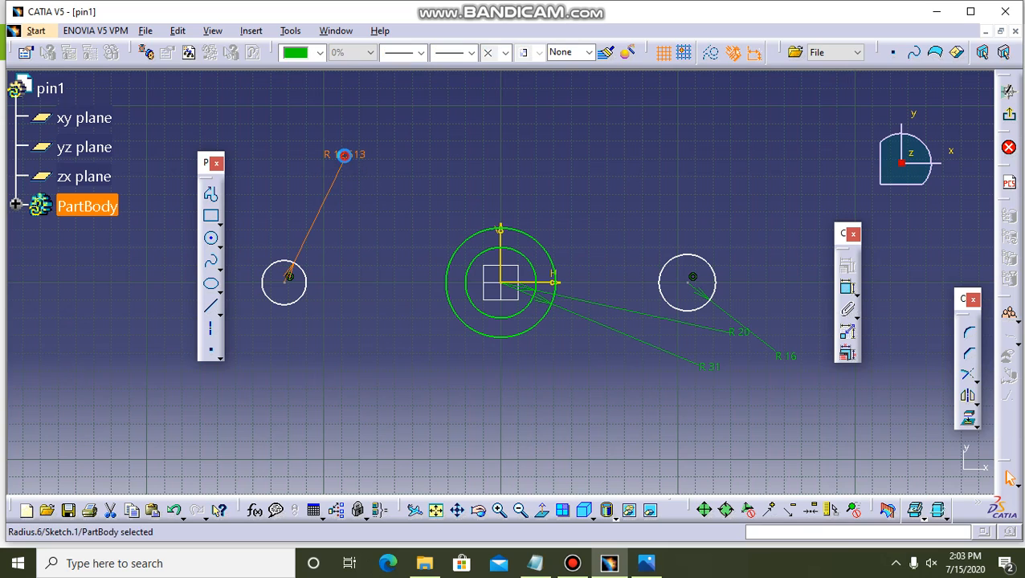
double_click(346, 163)
text(16)
key(Return)
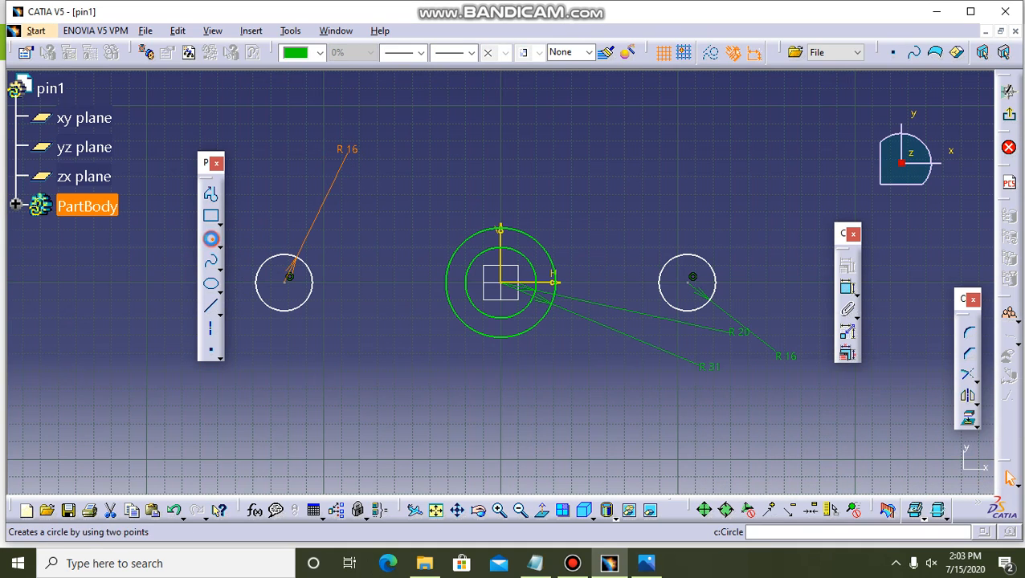
Sketch a circle concentric with the R16 circle on the negative horizontal axis and constrain its radius to 12 mm.
click(212, 241)
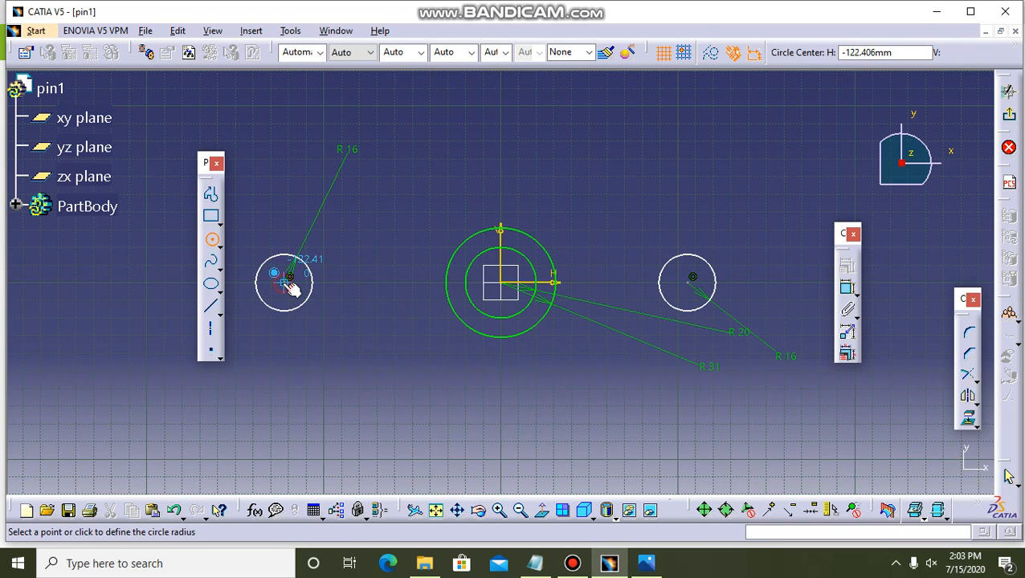
click(296, 290)
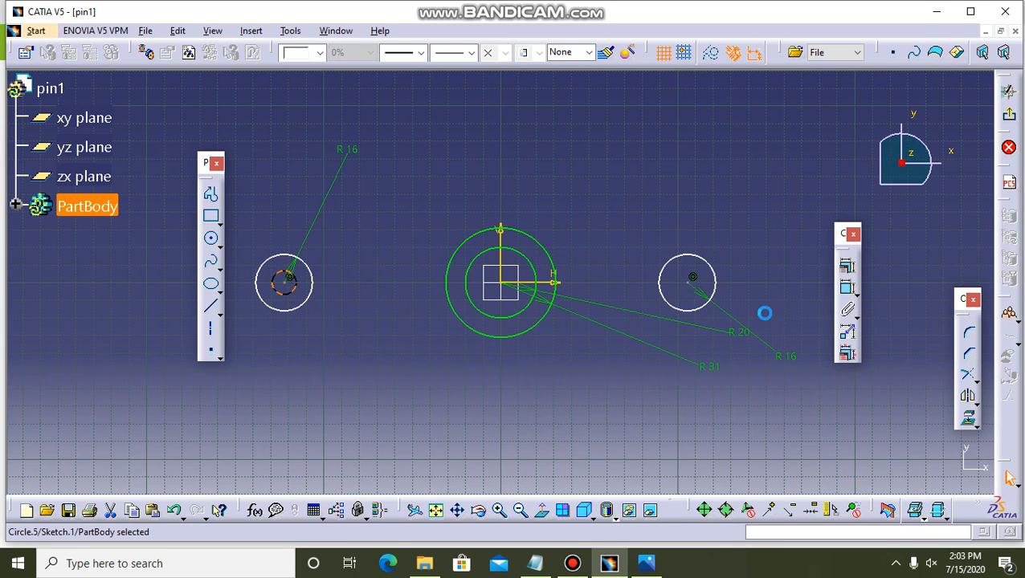
click(847, 290)
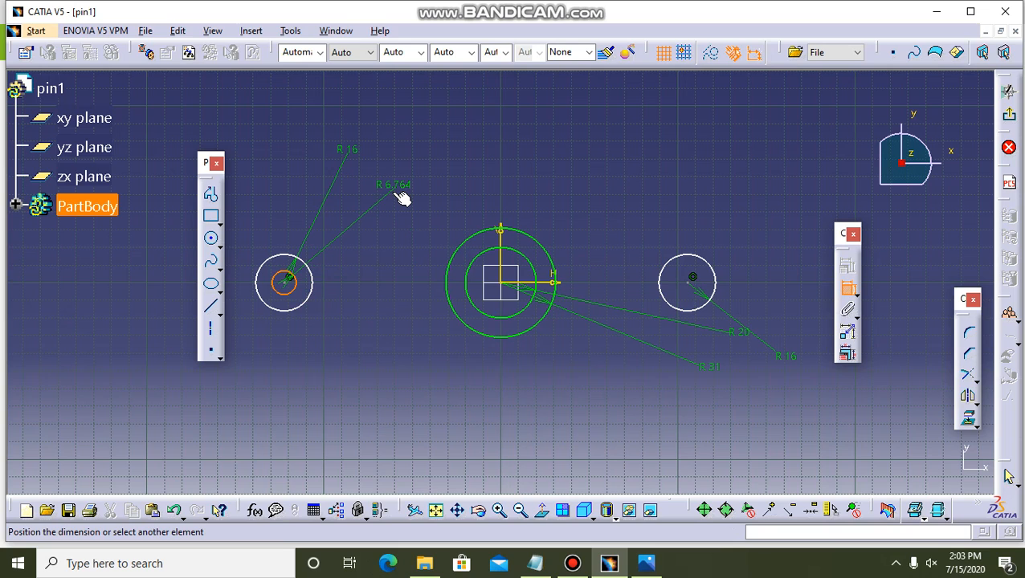
click(395, 187)
double_click(405, 185)
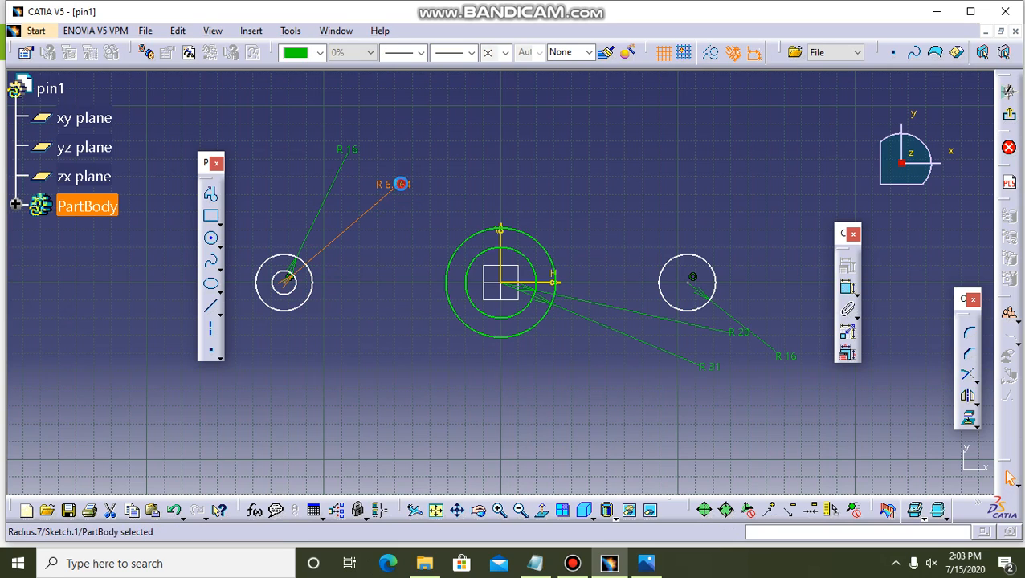
text(12)
key(Return)
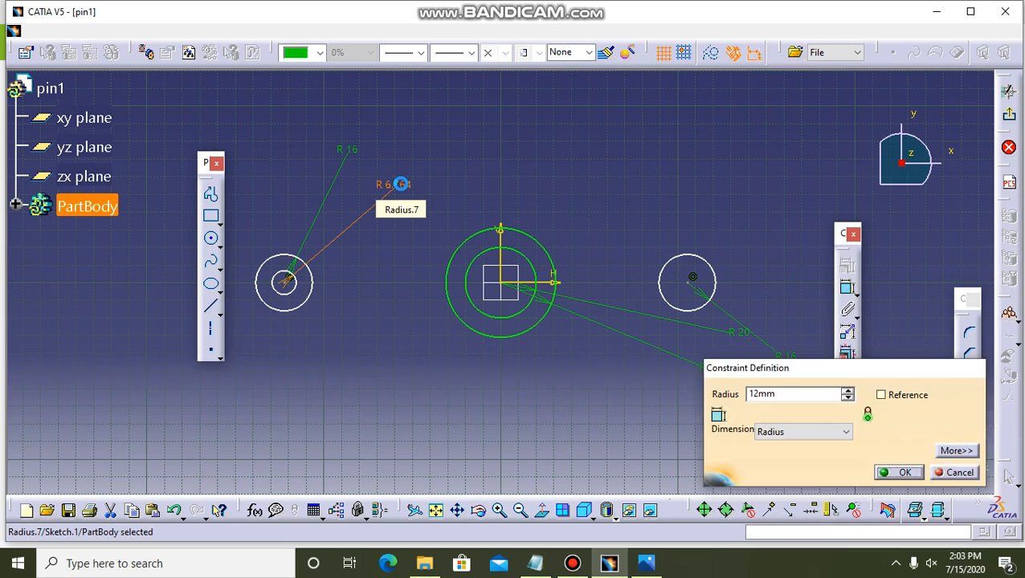
Sketch a circle concentric with the R16 circle on the positive horizontal axis and constrain its radius to 12 mm.
click(211, 238)
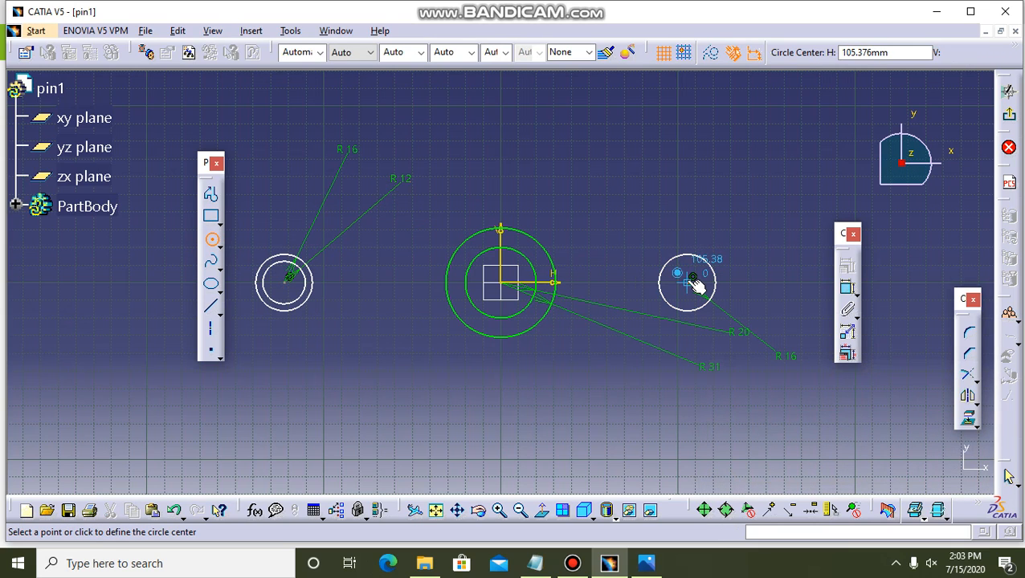
click(693, 280)
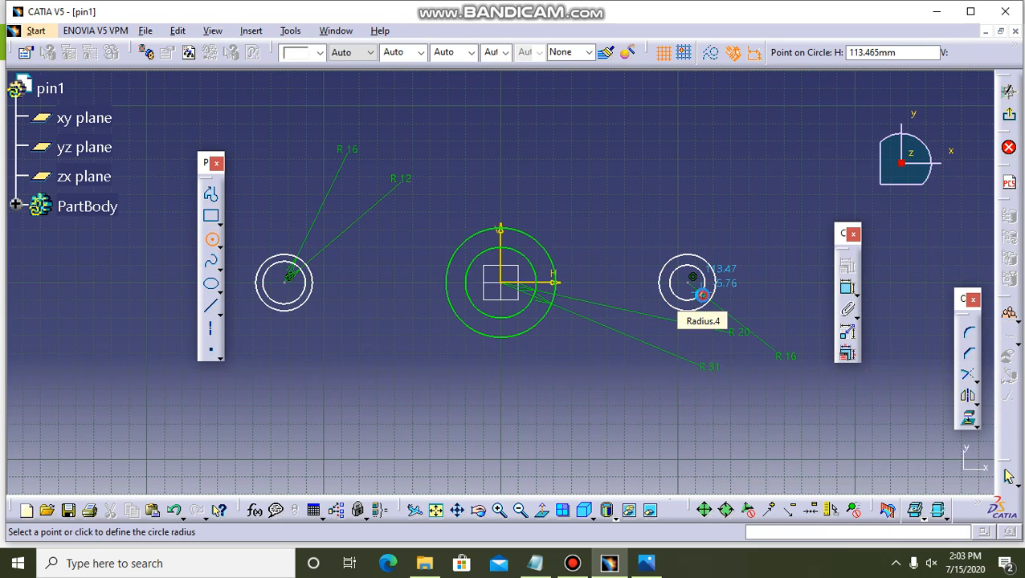
click(702, 295)
click(848, 288)
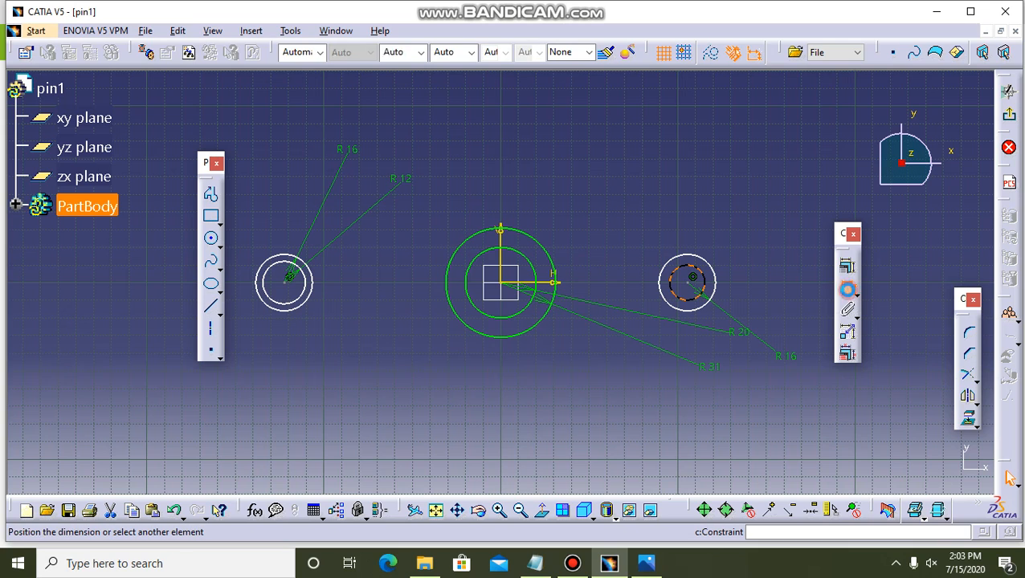
click(704, 163)
double_click(697, 159)
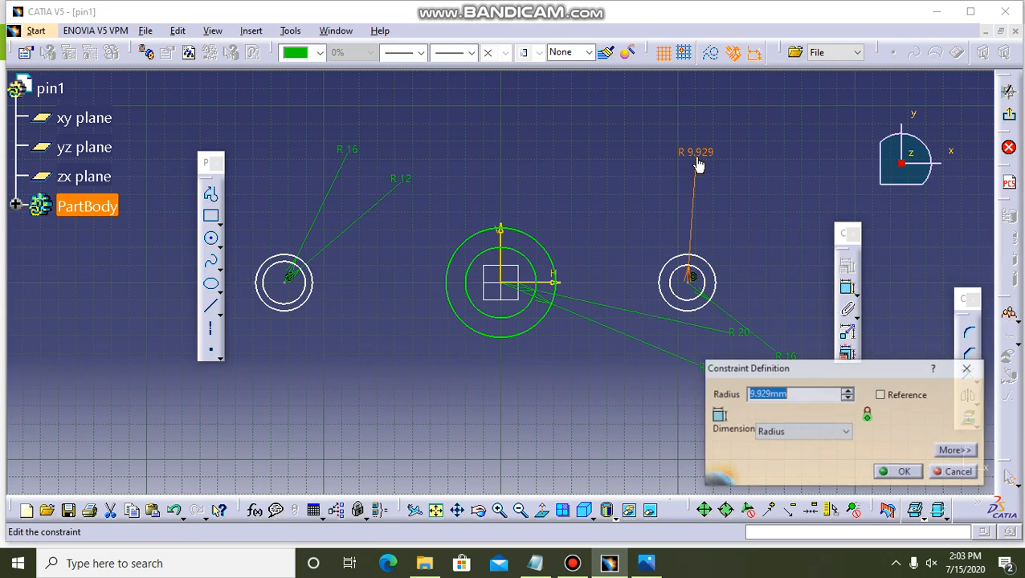
text(12)
key(Return)
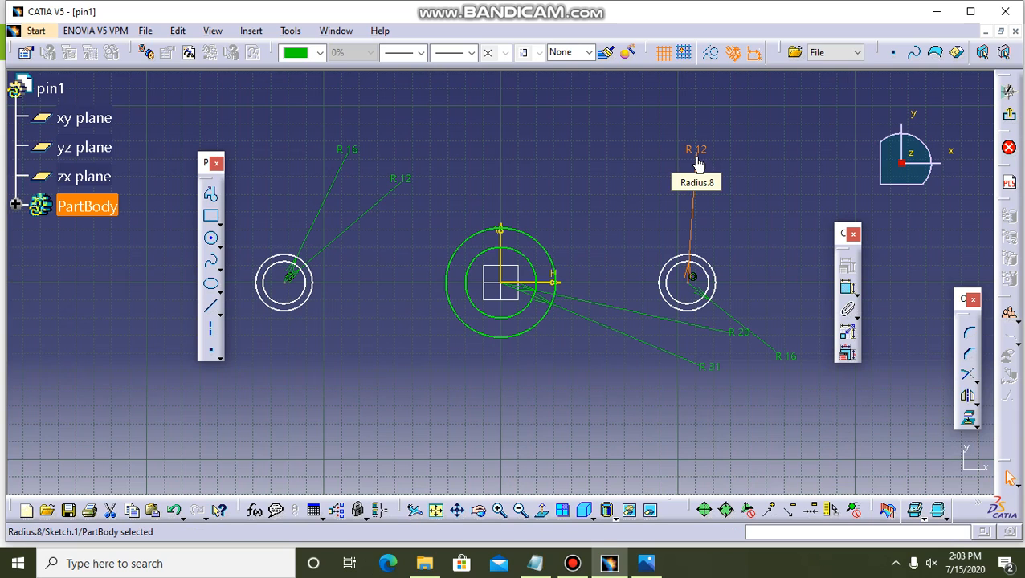
Check the bolt hole size in the reference drawing and set the left hole circle's radius to 6 mm.
click(645, 566)
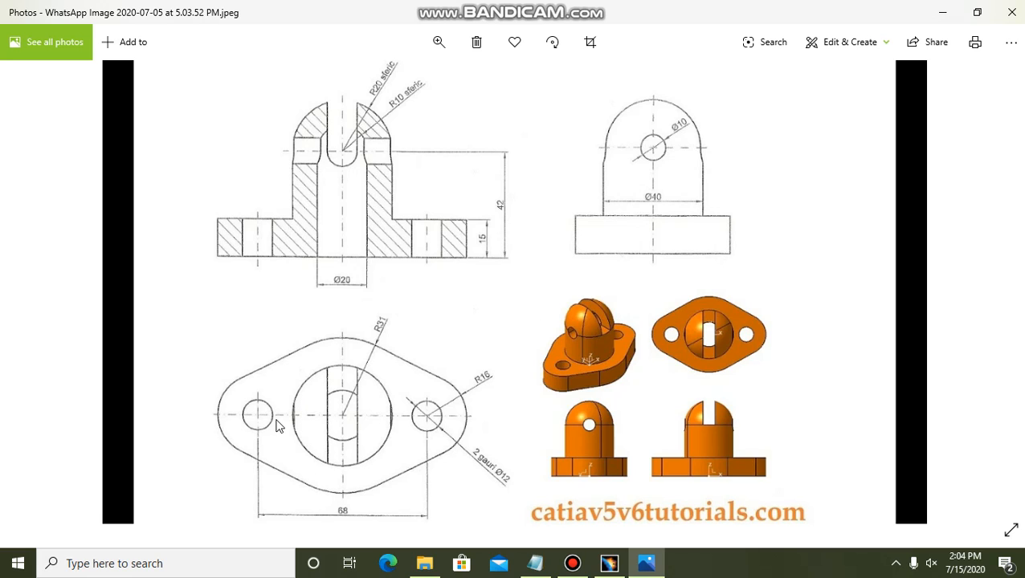
click(608, 562)
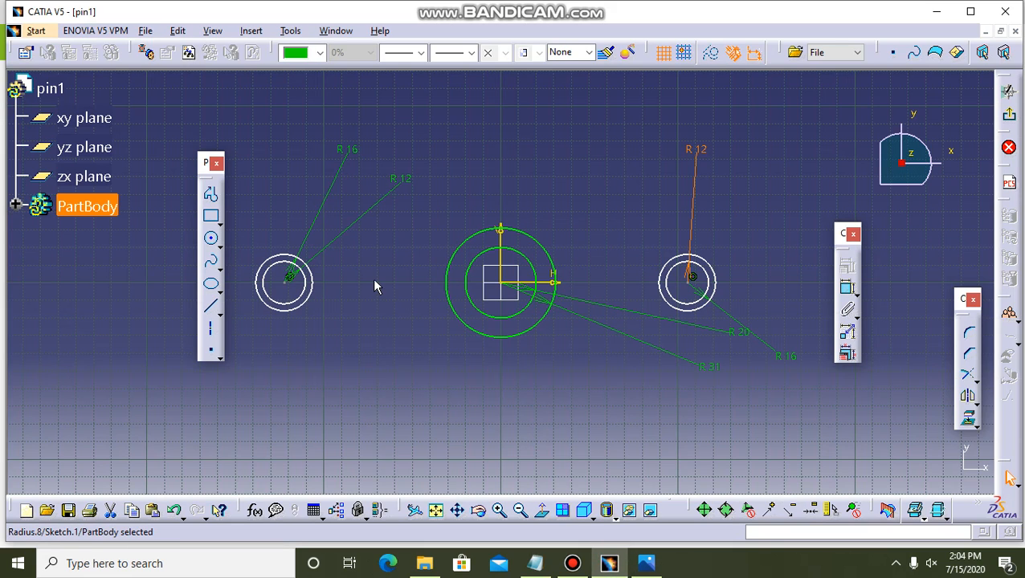
click(394, 177)
double_click(394, 177)
text(6)
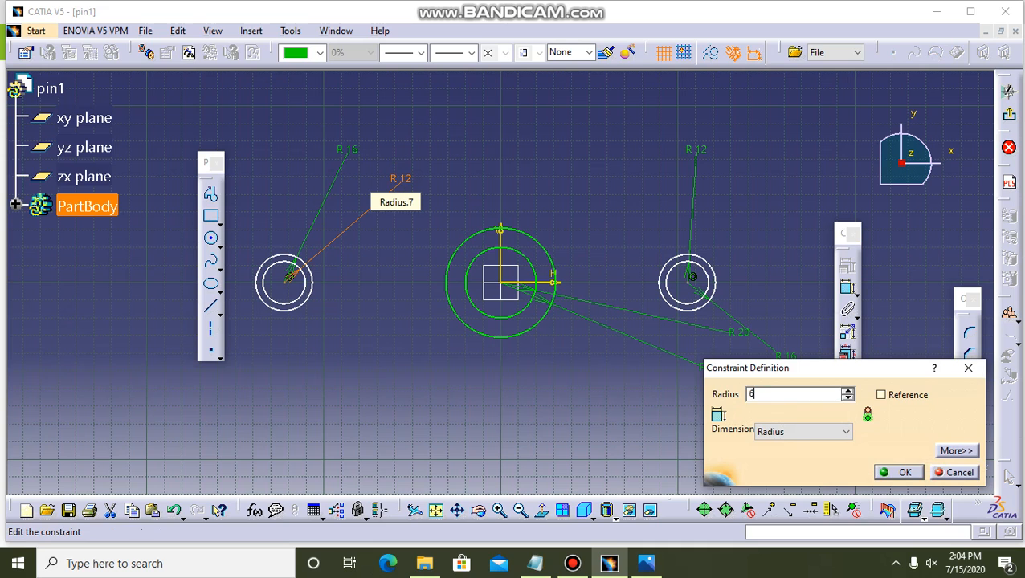
key(Return)
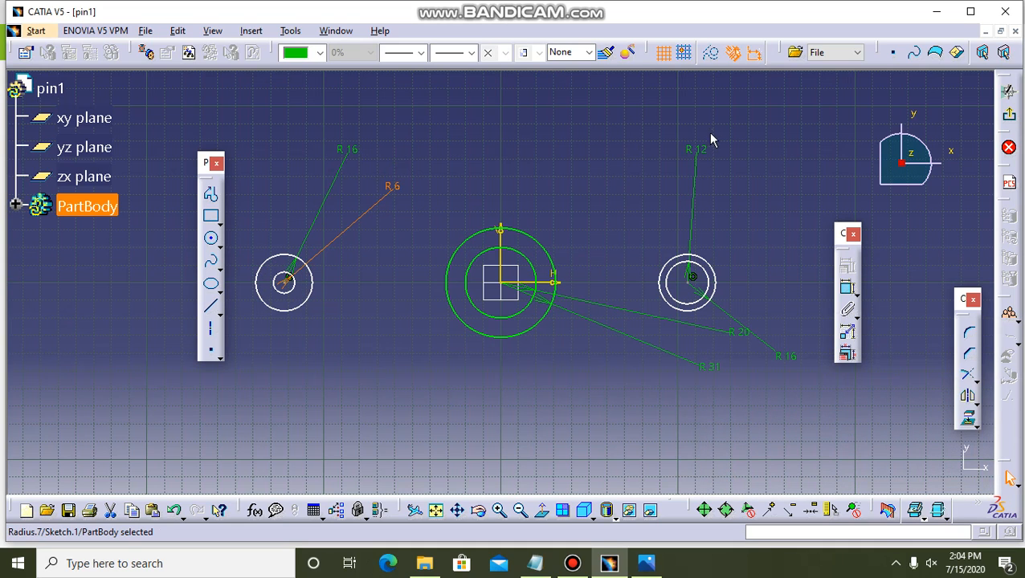
Set the radius of the right bolt hole circle to 6 mm and clear the selection.
click(702, 151)
double_click(701, 147)
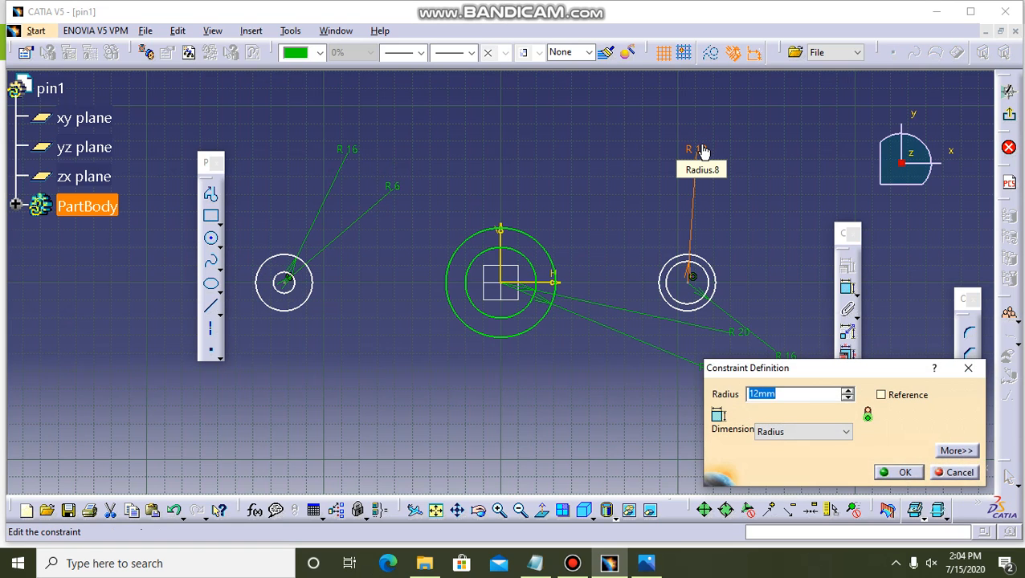
text(6)
key(Return)
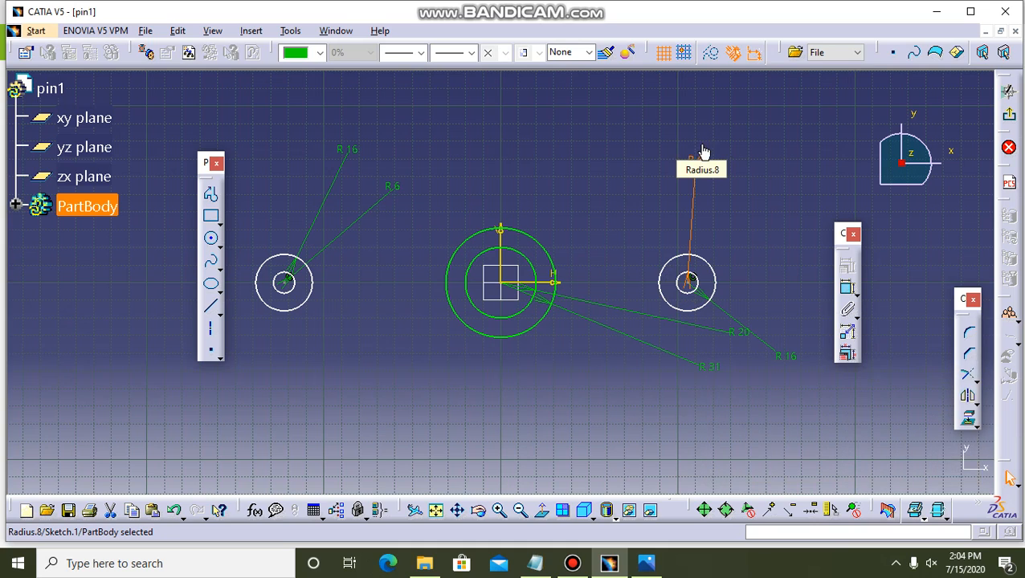
click(620, 162)
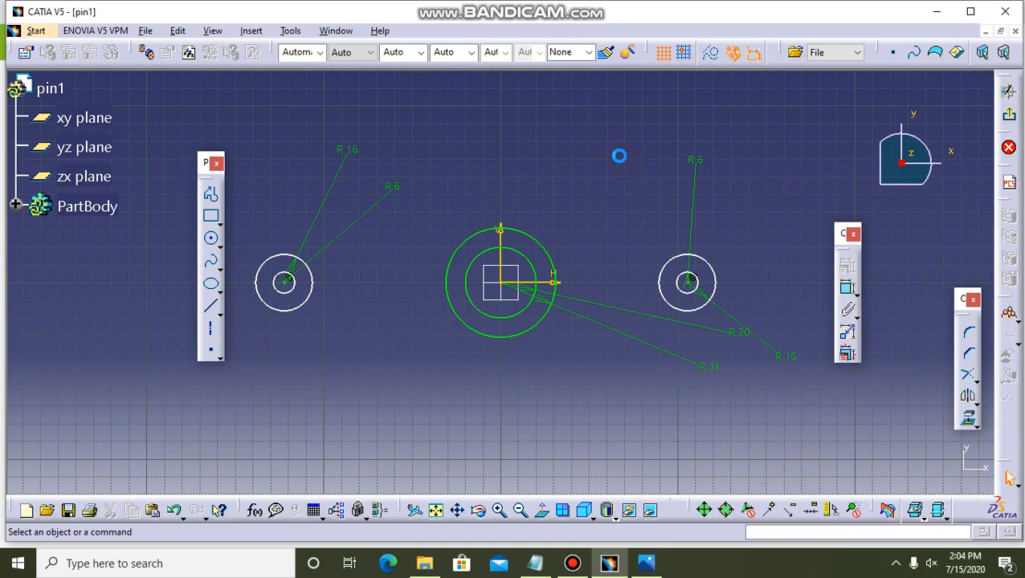
Dimension the distance between the two bolt hole centres and try setting it to 689 mm, undoing that value.
click(286, 280)
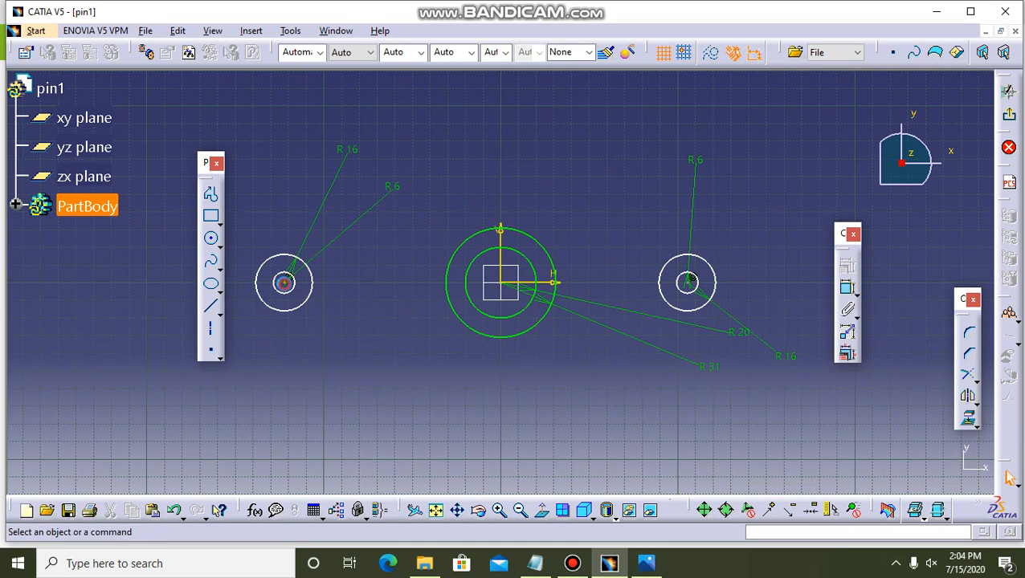
ctrl+click(688, 281)
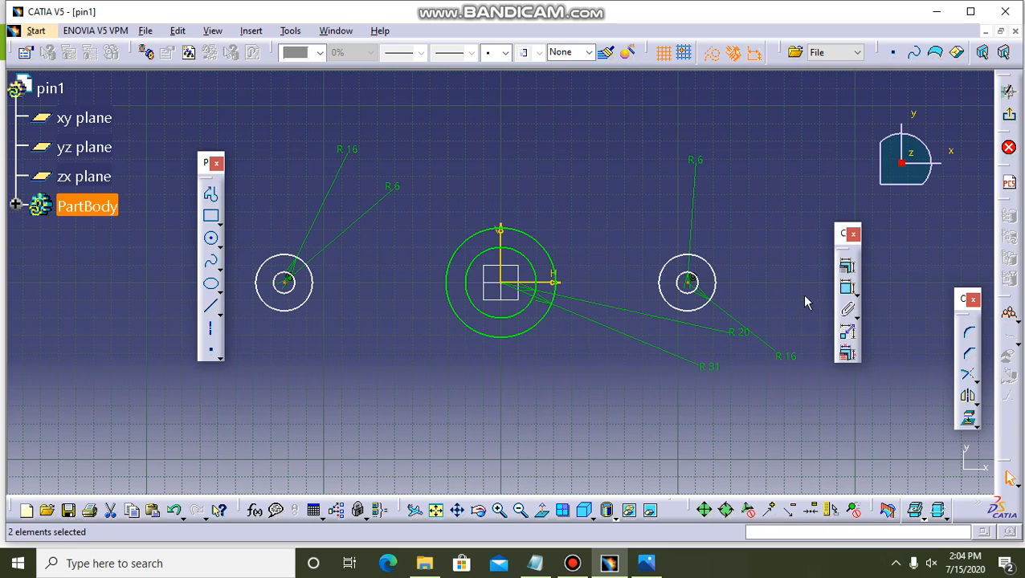
click(847, 287)
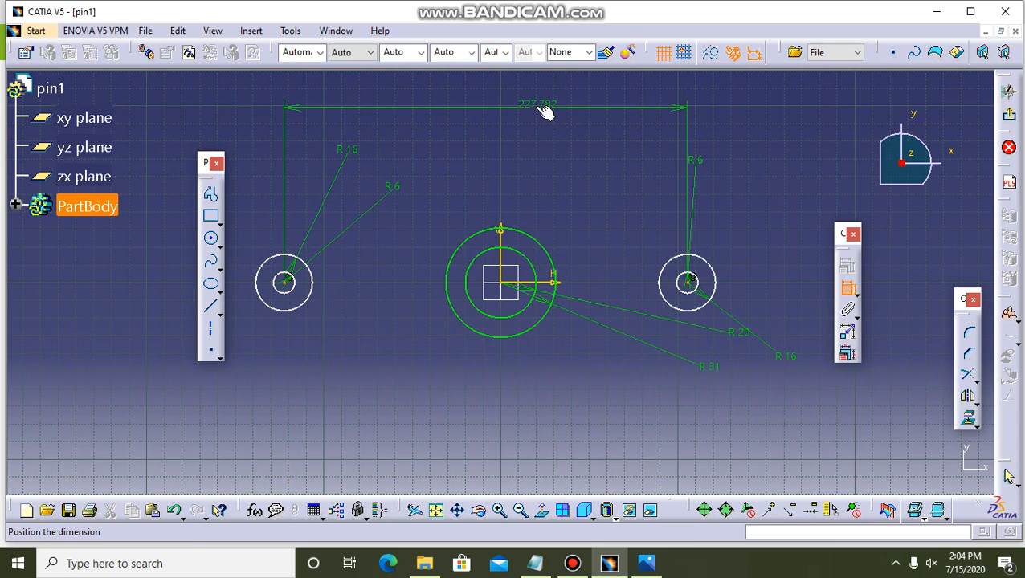
click(540, 109)
double_click(535, 105)
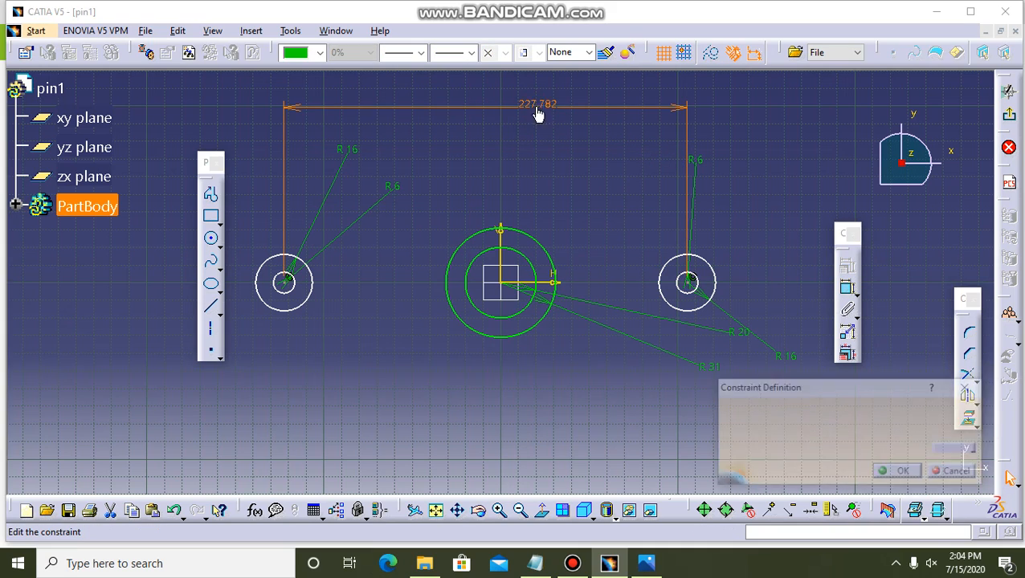
text(400)
key(Escape)
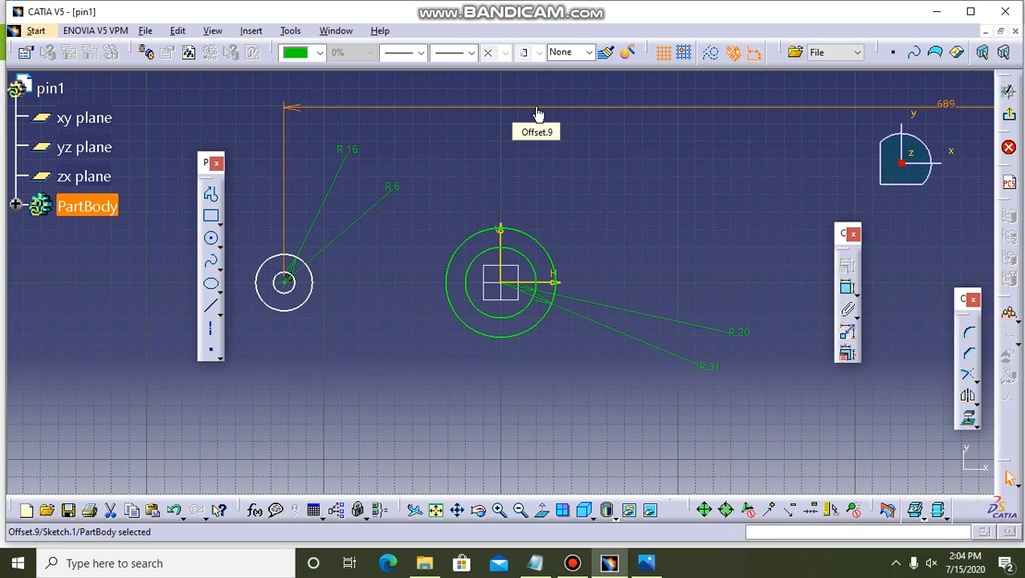
key(ctrl+z)
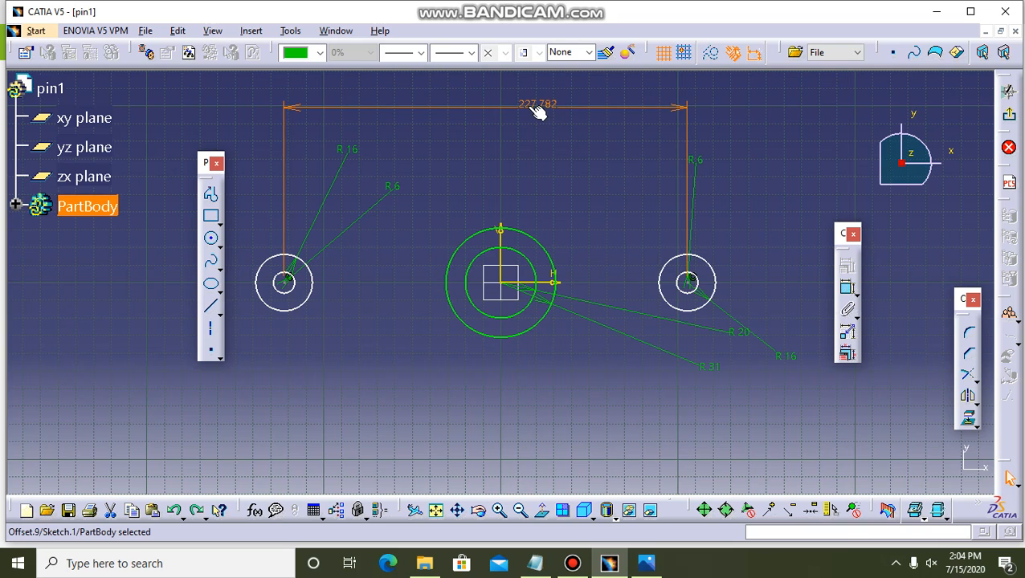
Try to set the distance between the bolt hole centres to 68 mm, then undo the change.
double_click(528, 105)
text(68)
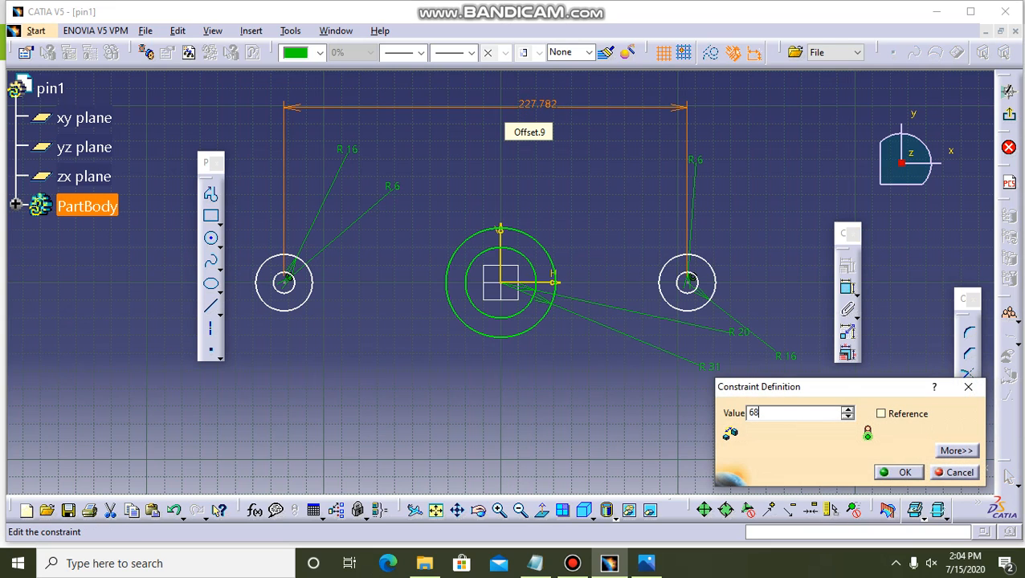
key(Return)
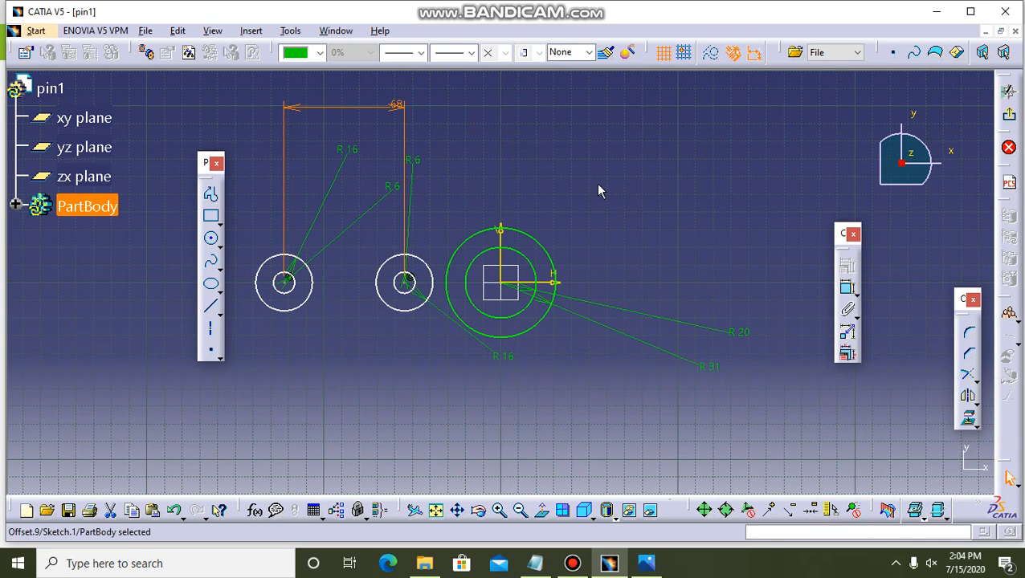
key(ctrl+z)
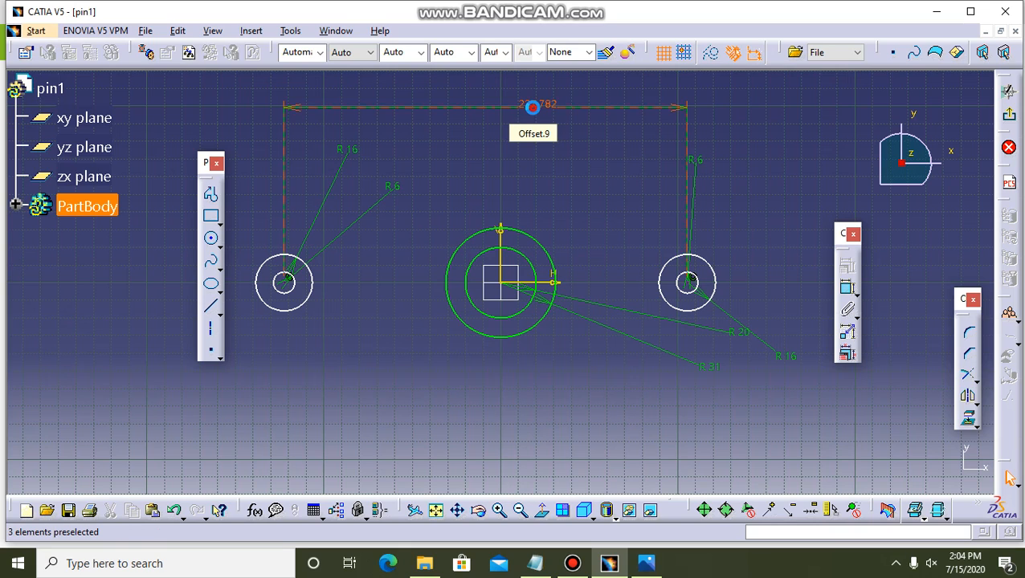
Reopen the centre distance constraint, close it without changes, and undo the dimension between the bolt hole centres.
double_click(535, 106)
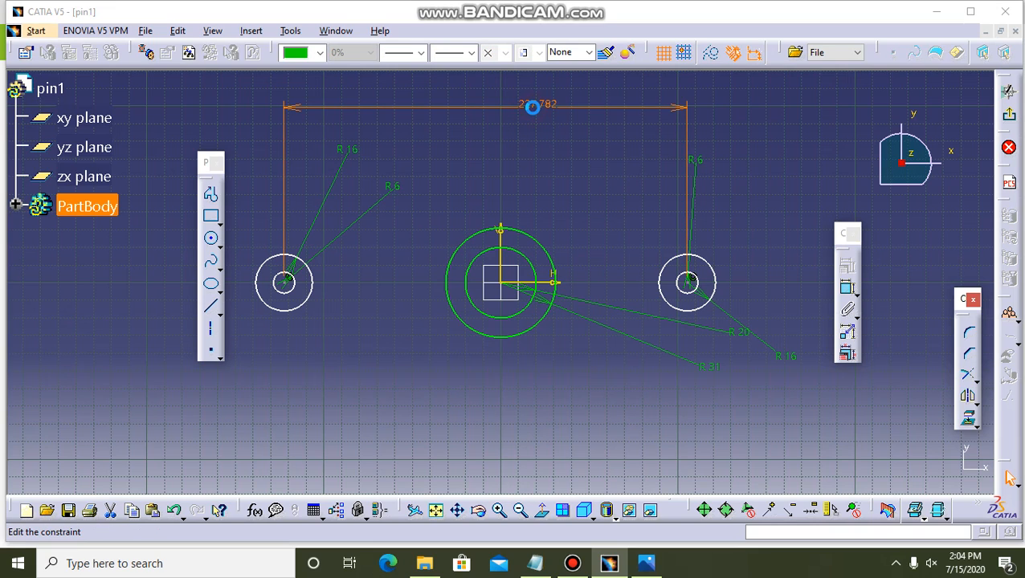
click(579, 194)
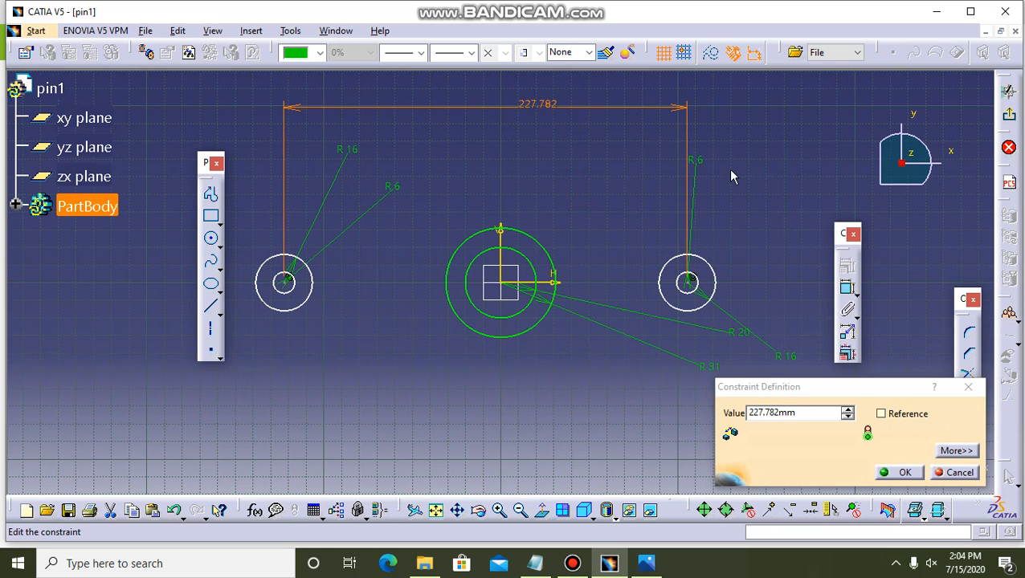
click(976, 389)
click(618, 110)
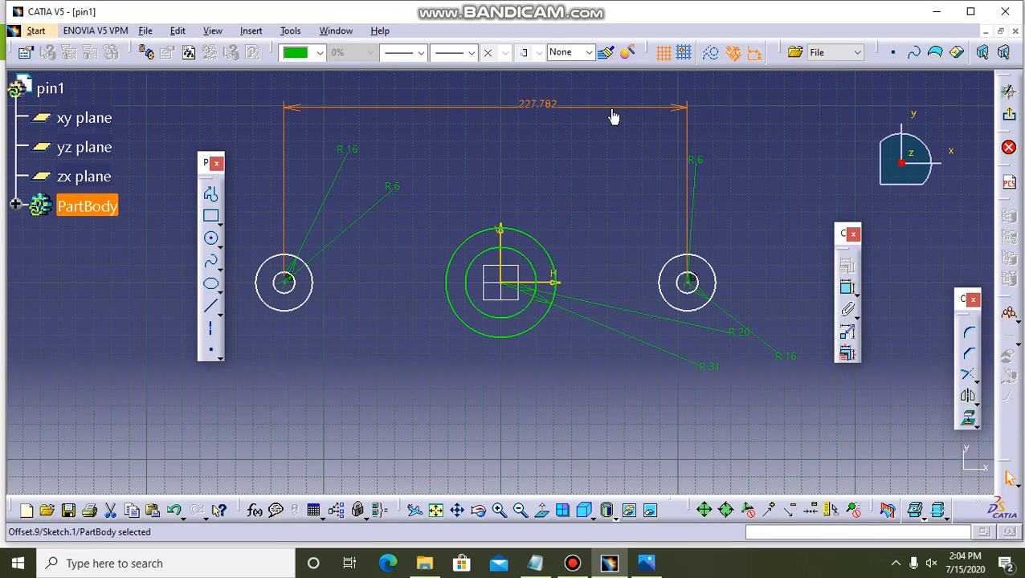
key(ctrl+z)
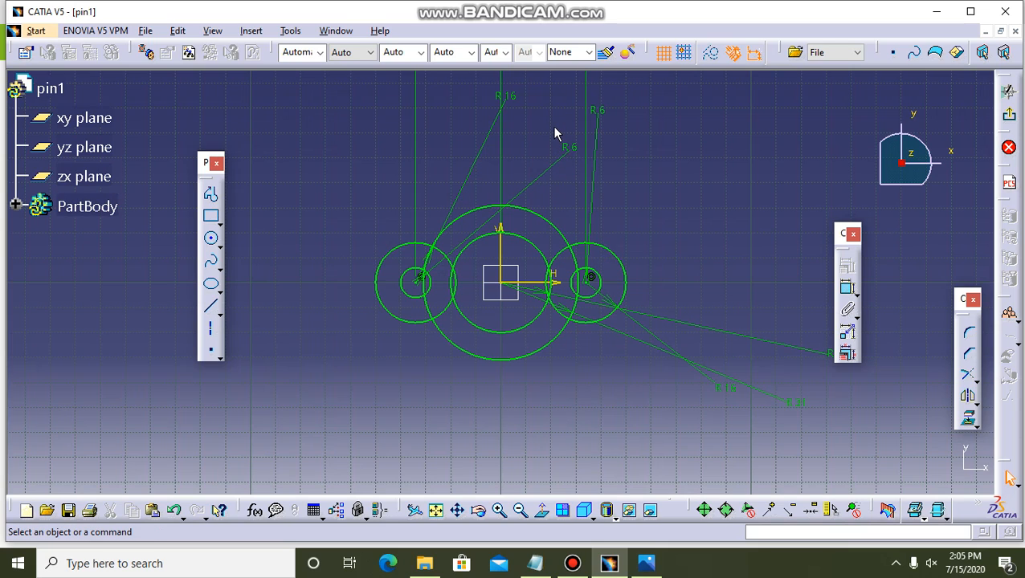
Draw a bi-tangent line joining the upper sides of the left R16 circle and the central R31 circle.
click(476, 207)
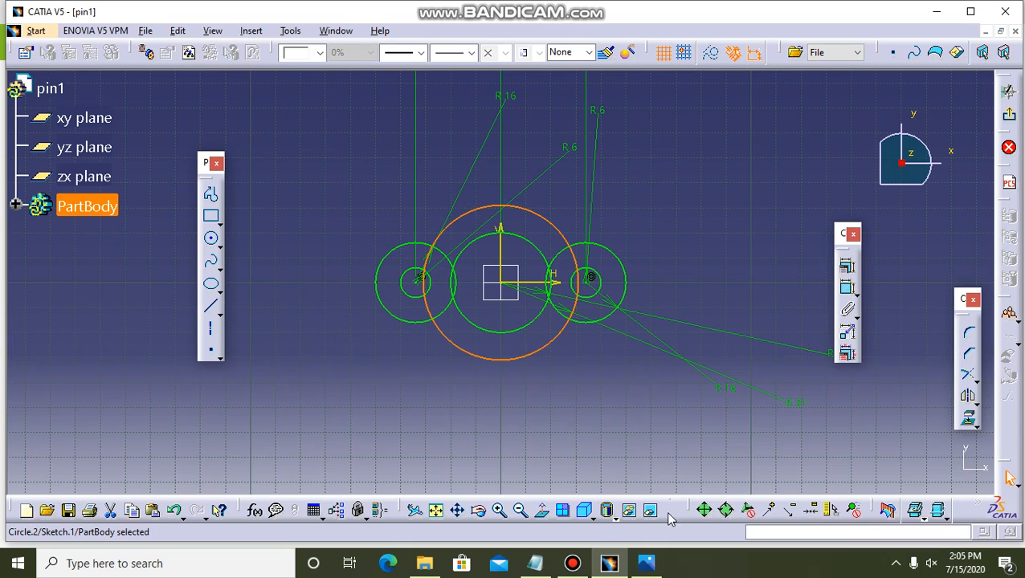
ctrl+click(409, 249)
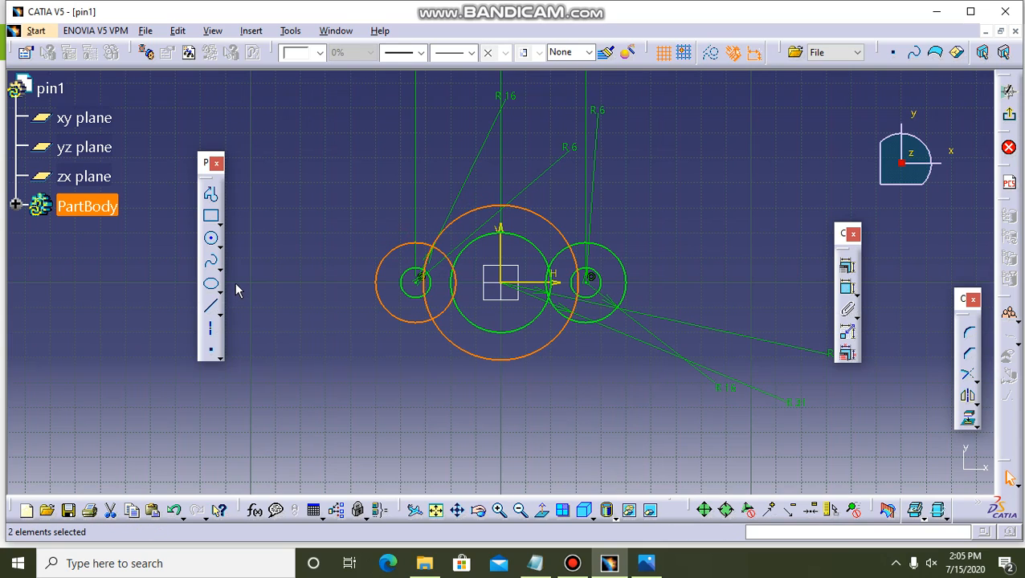
click(219, 314)
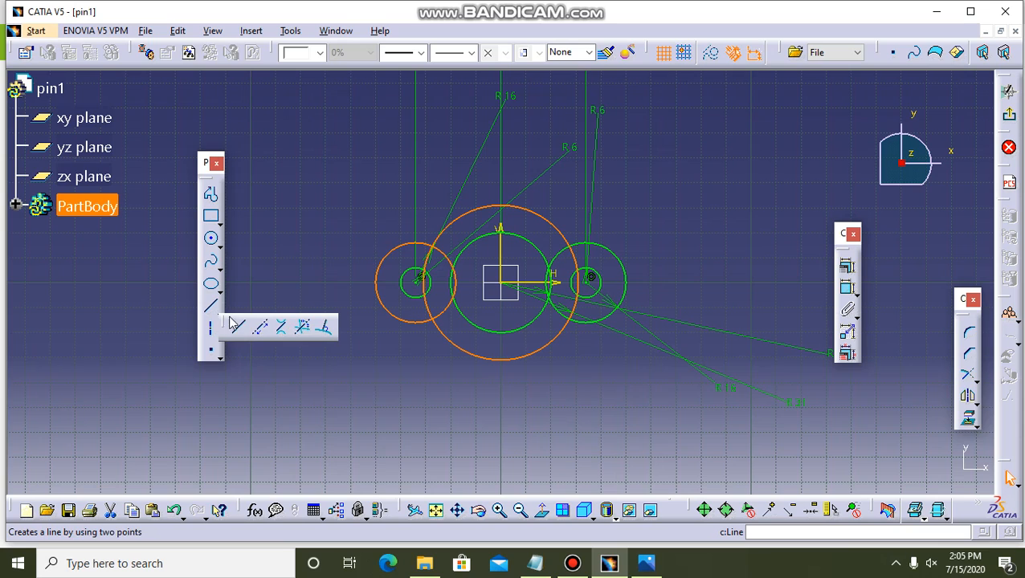
click(279, 331)
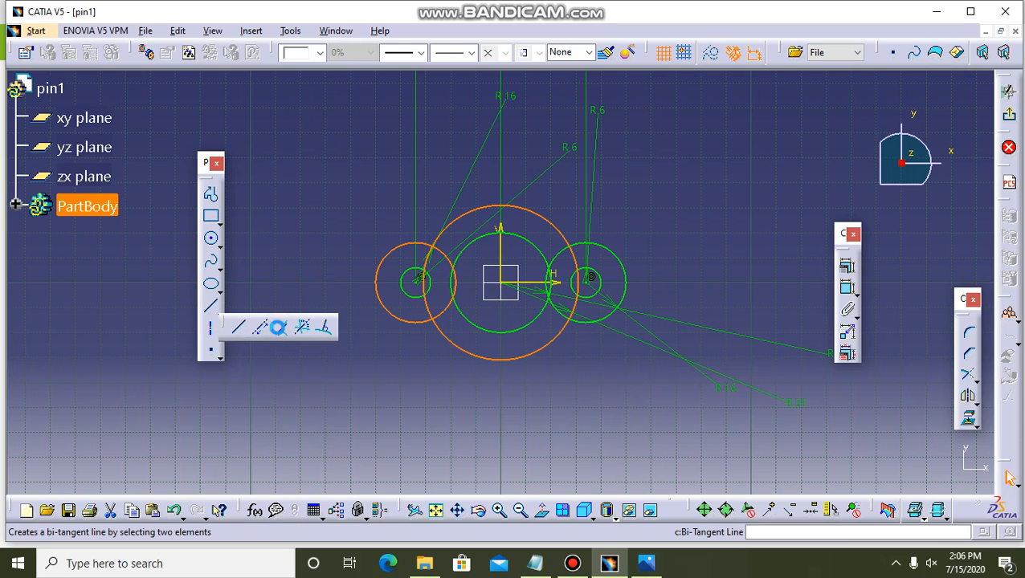
click(415, 246)
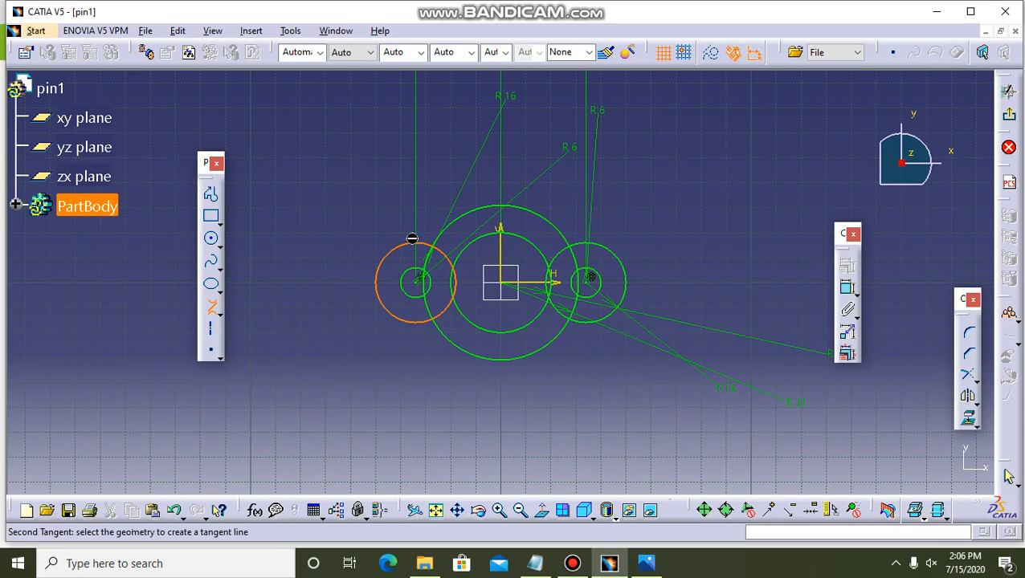
click(507, 210)
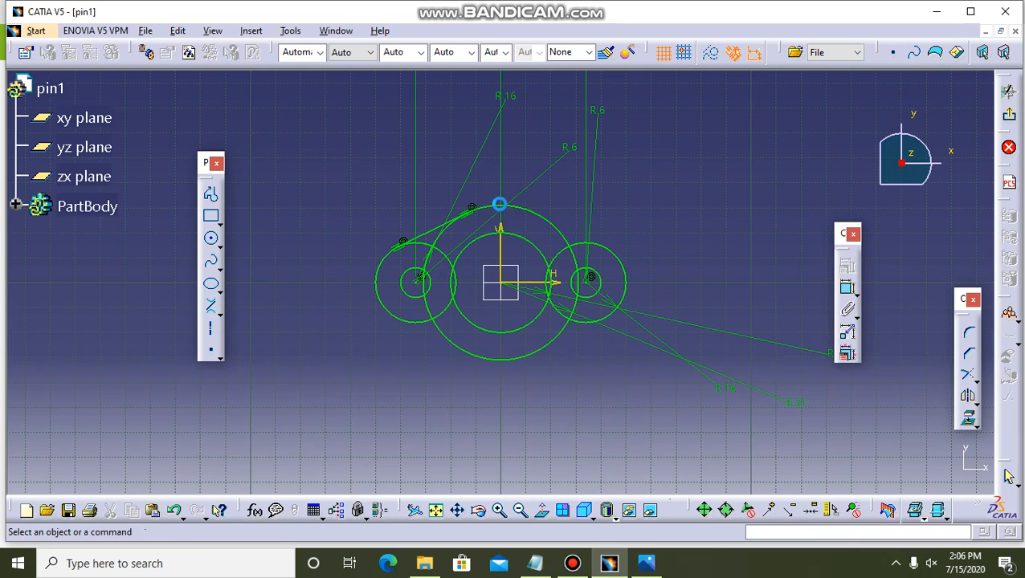
click(504, 206)
click(374, 243)
Draw a bi-tangent line joining the upper sides of the R31 circle and the right R16 circle.
click(210, 306)
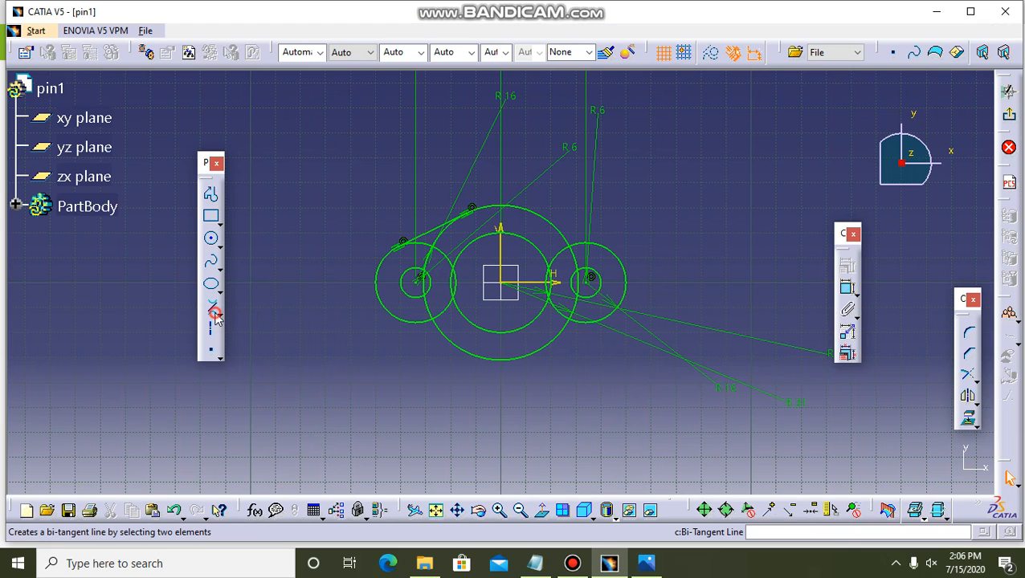
click(501, 206)
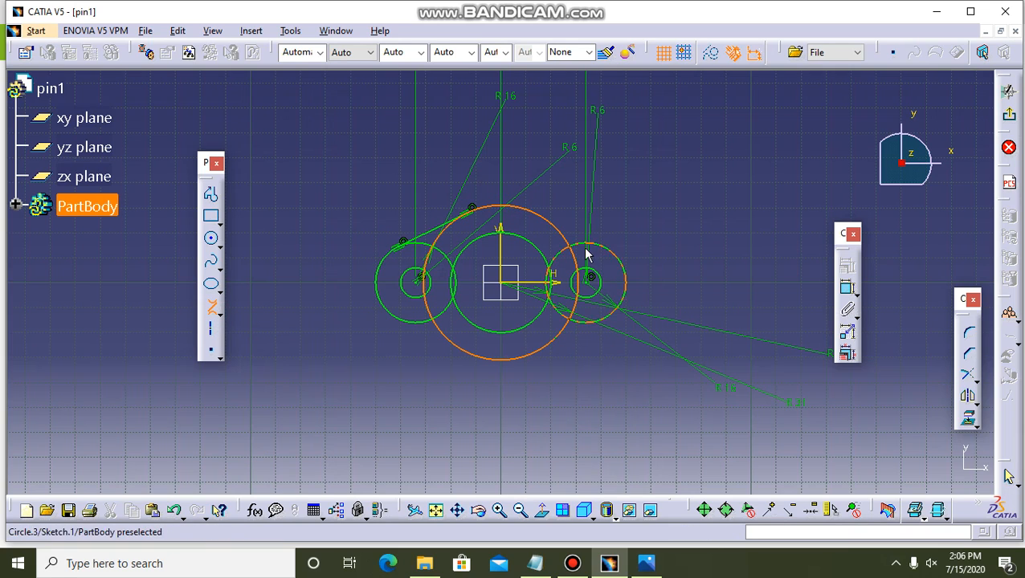
click(596, 251)
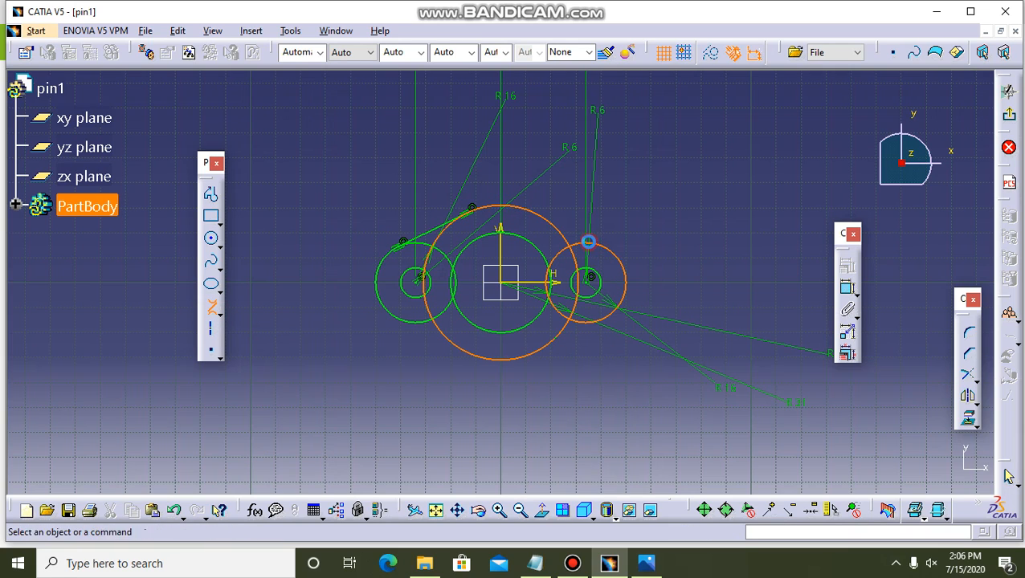
Draw two bi-tangent lines joining the undersides of the left and right R16 circles to the R31 circle.
click(206, 313)
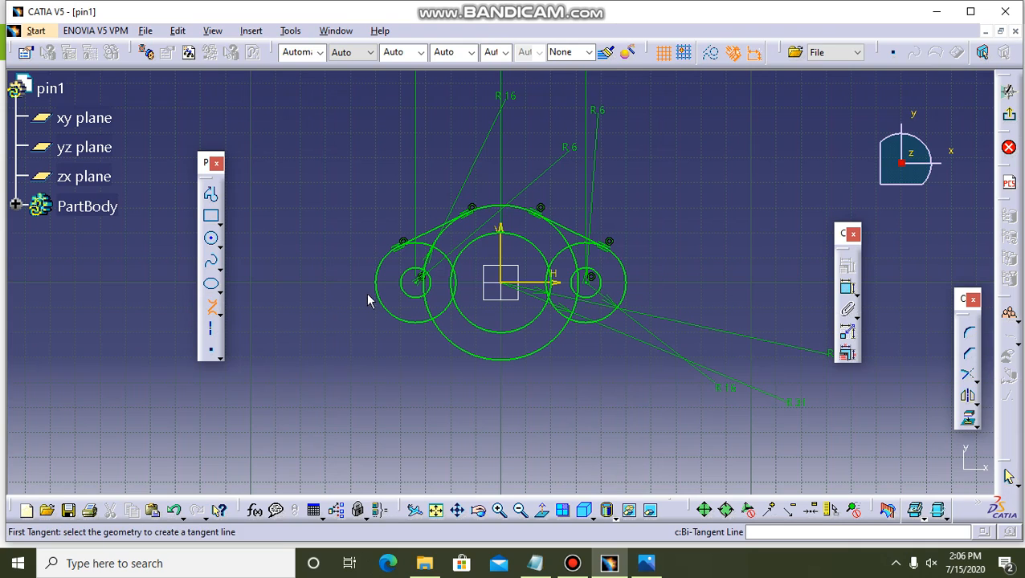
click(413, 322)
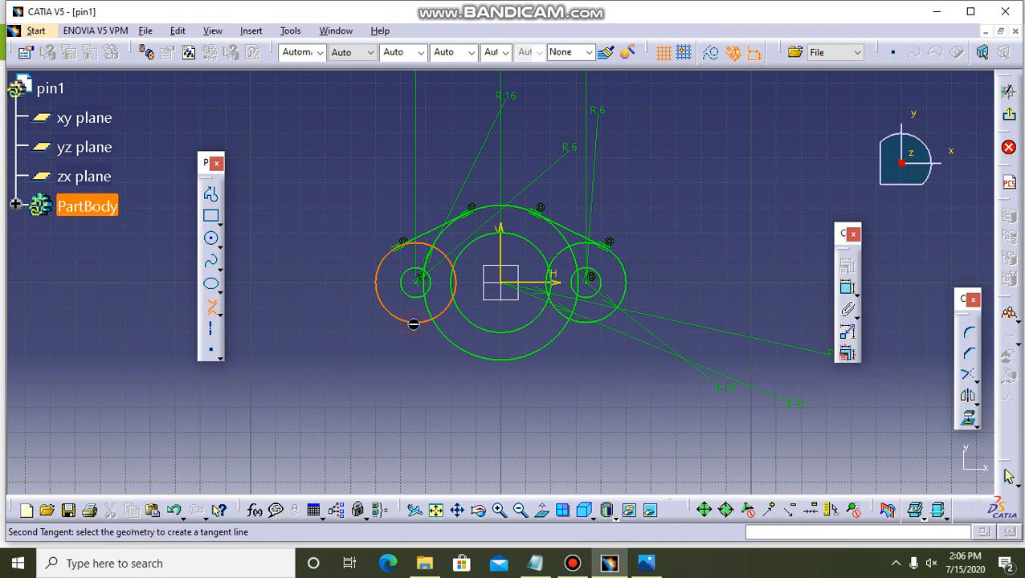
click(504, 362)
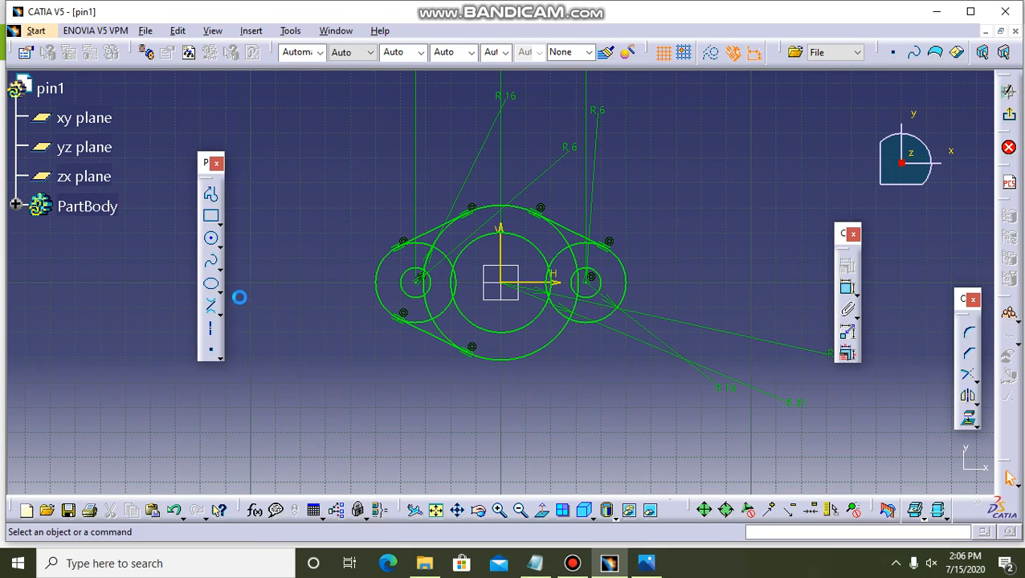
click(210, 308)
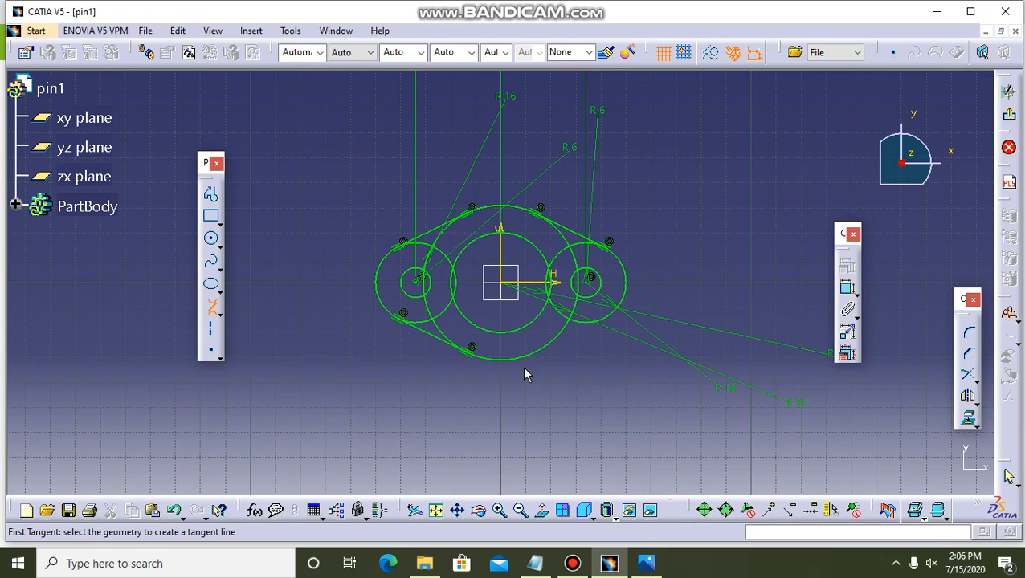
click(513, 363)
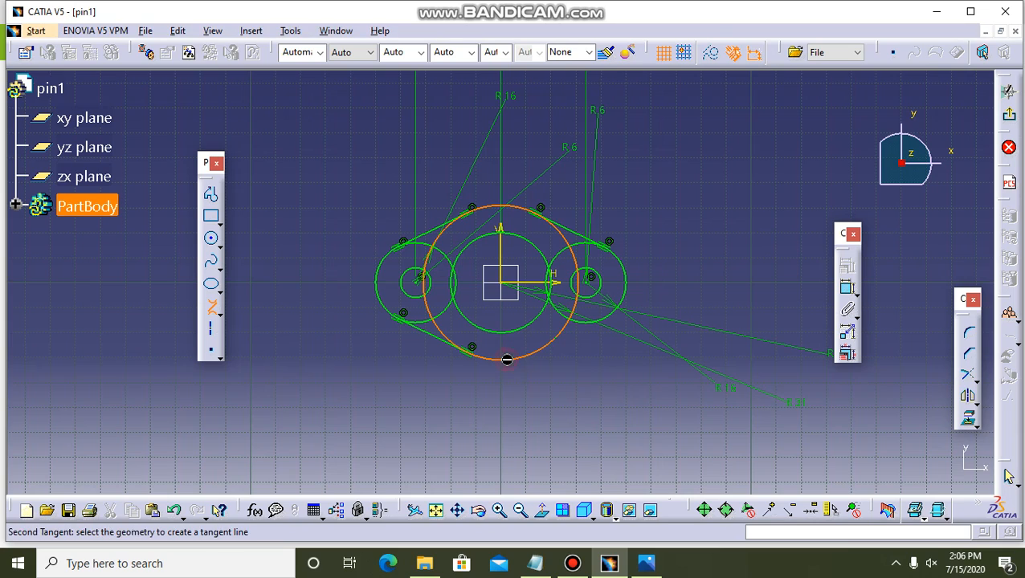
click(589, 323)
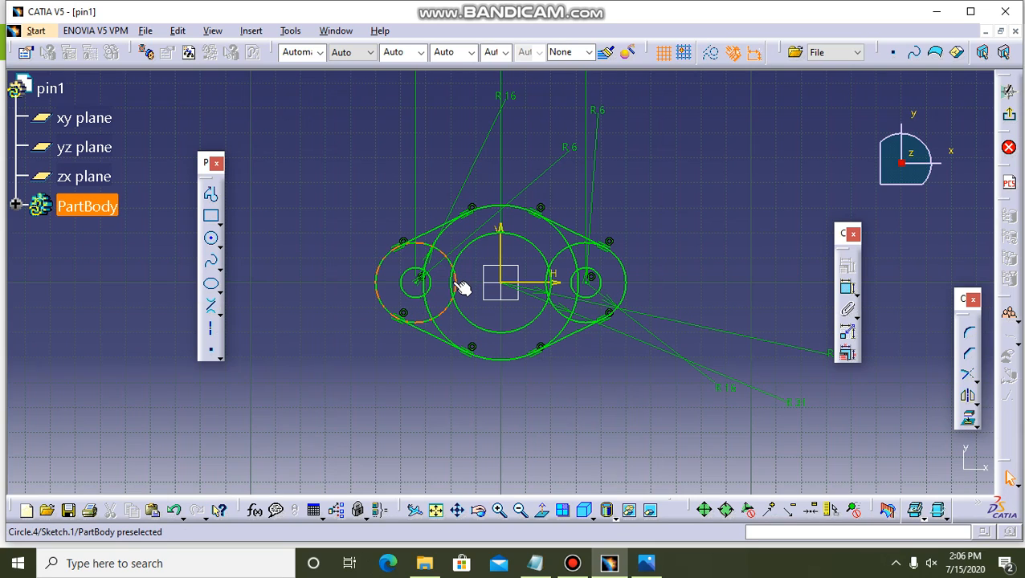
Quick Trim the inner arcs of the right R16 circle, including the part inside the R31 circle.
click(973, 385)
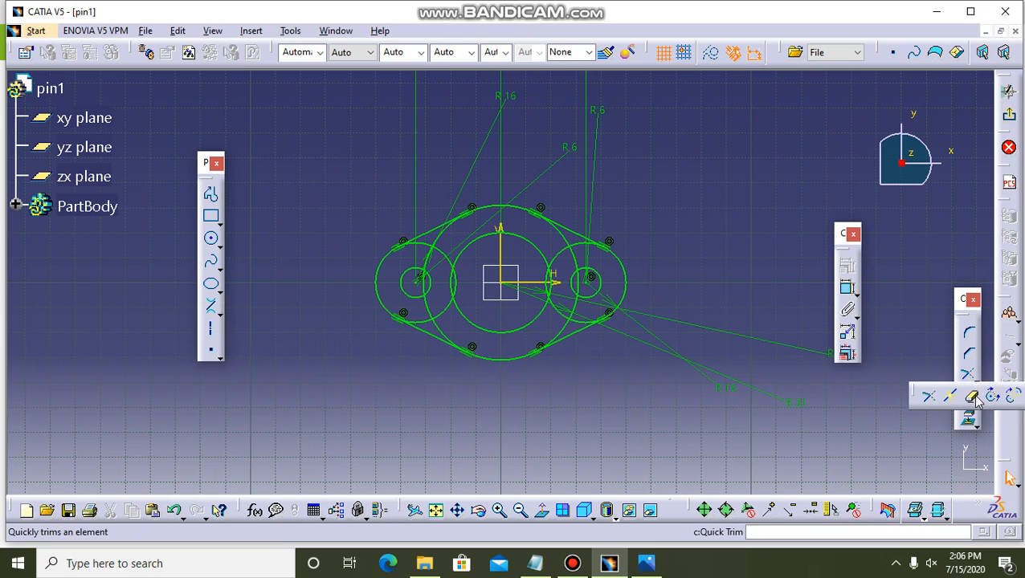
click(975, 399)
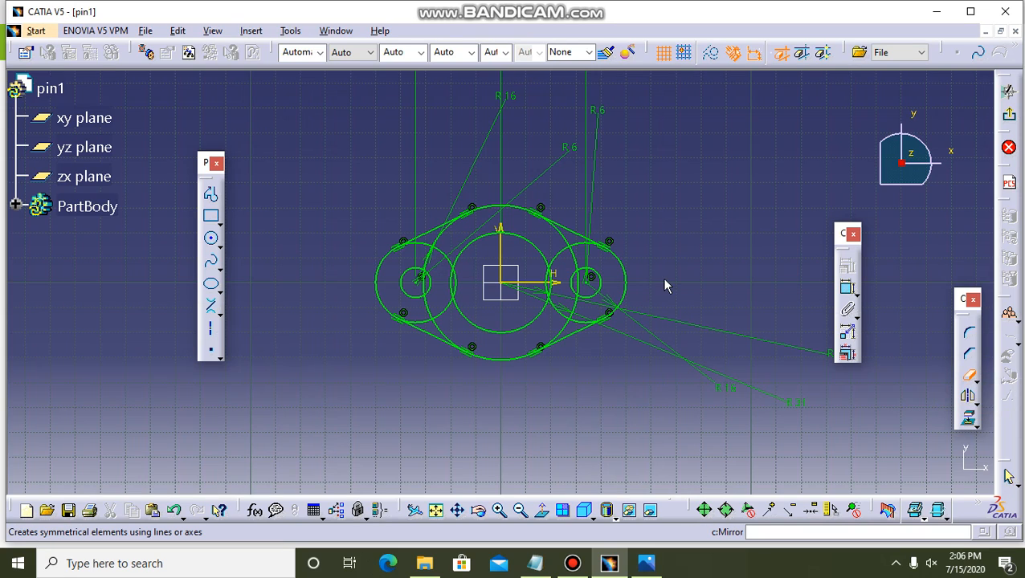
click(562, 249)
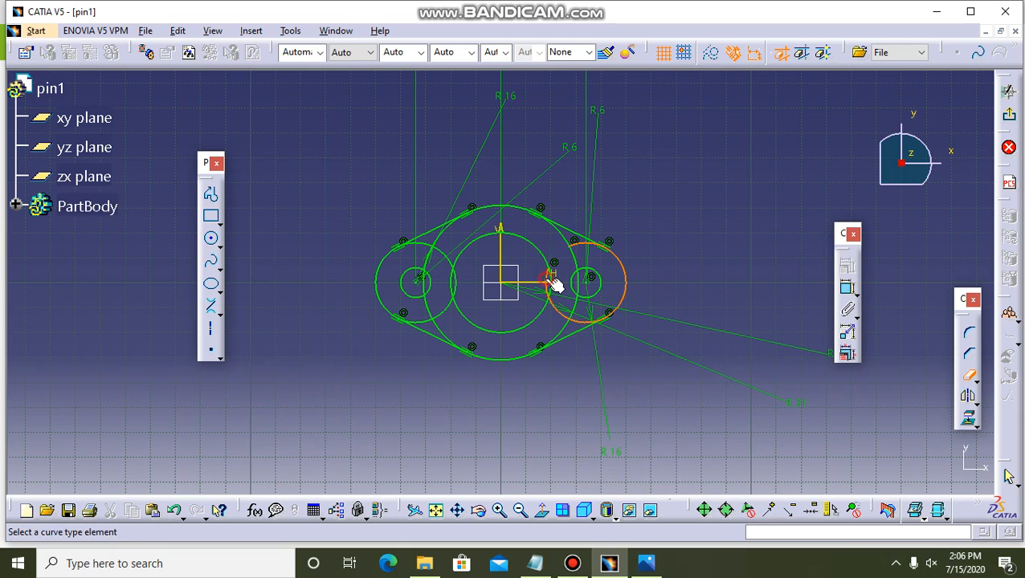
click(554, 285)
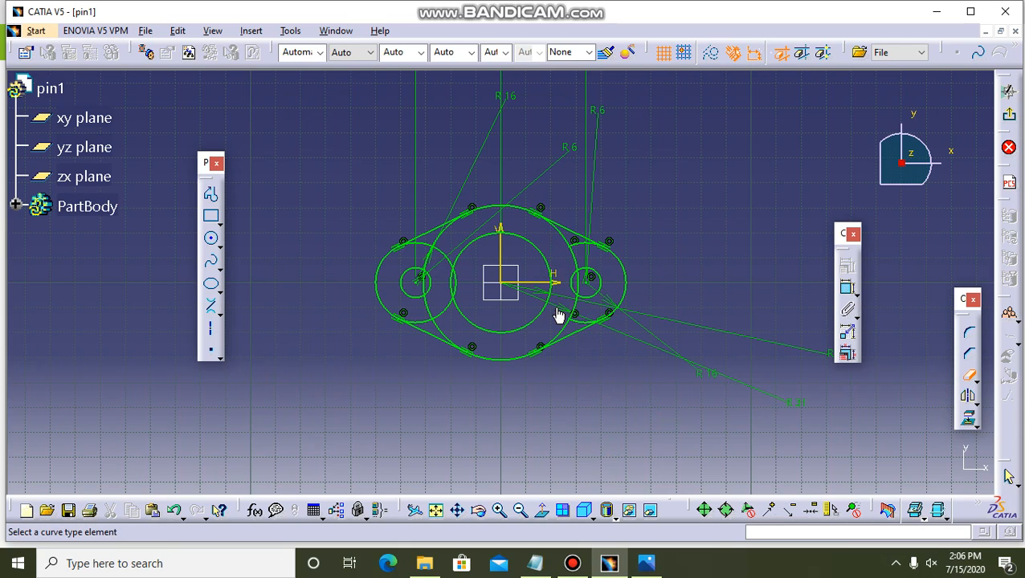
click(584, 325)
Quick Trim the inner arcs of the left R16 circle between its two tangent lines.
click(429, 250)
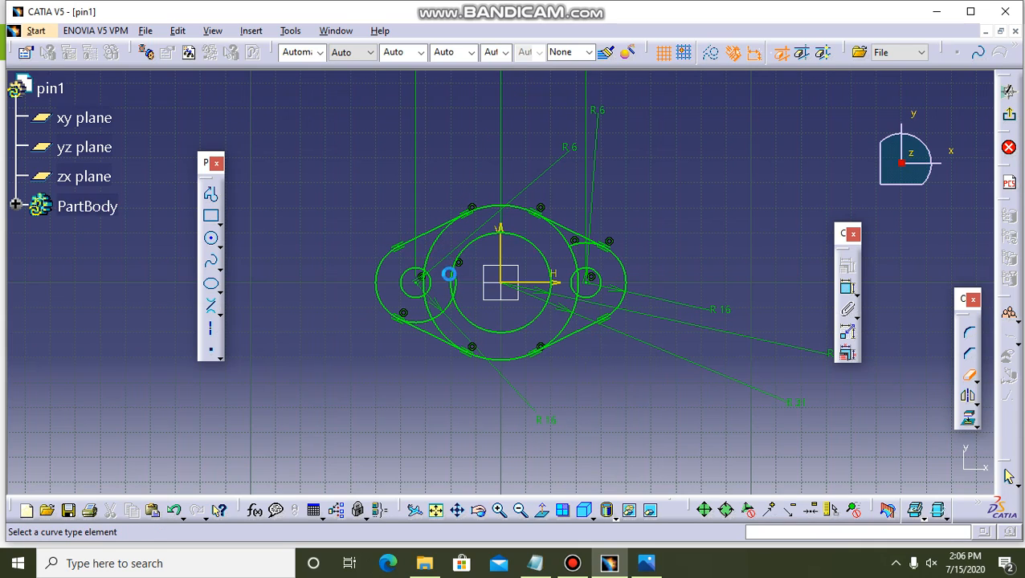
click(465, 291)
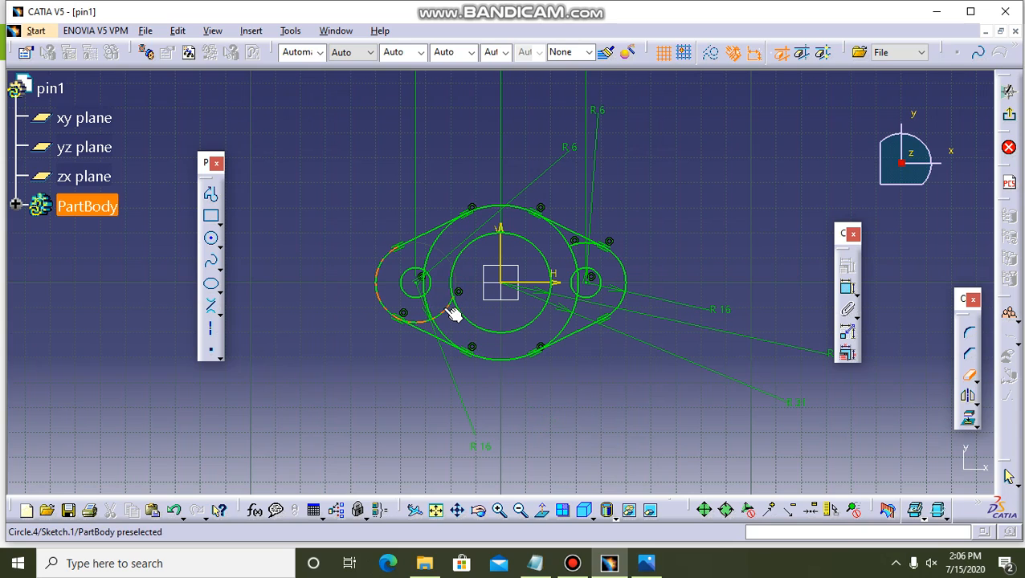
click(434, 323)
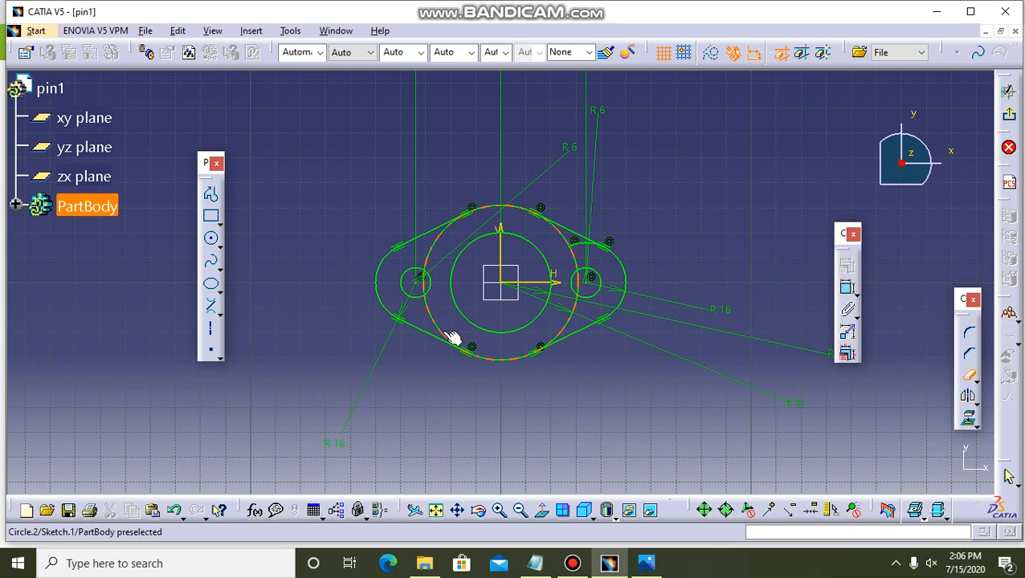
Quick Trim the R31 circle's side arcs between the tangent lines and the leftover arc of the right R16 circle.
click(451, 340)
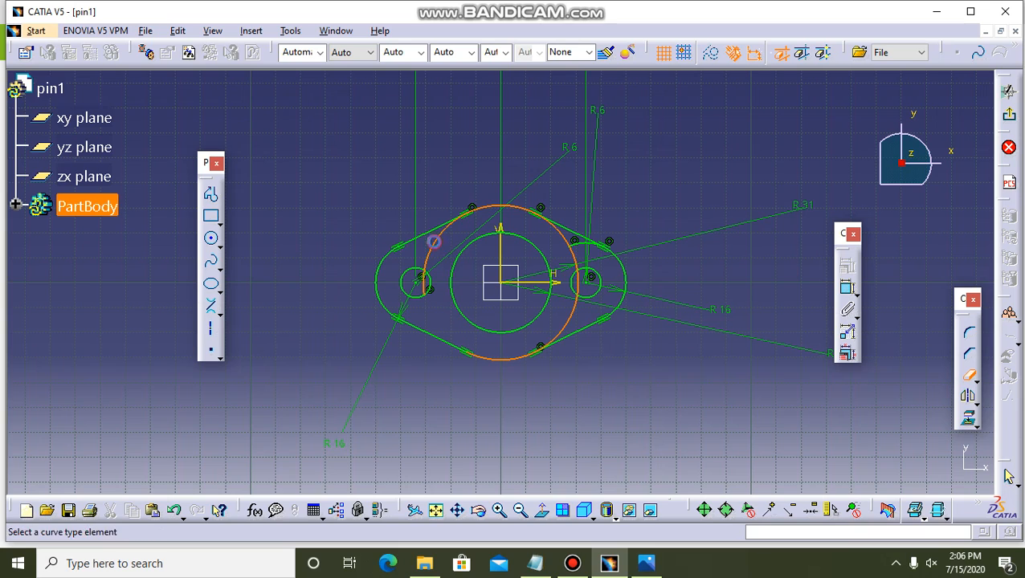
click(434, 237)
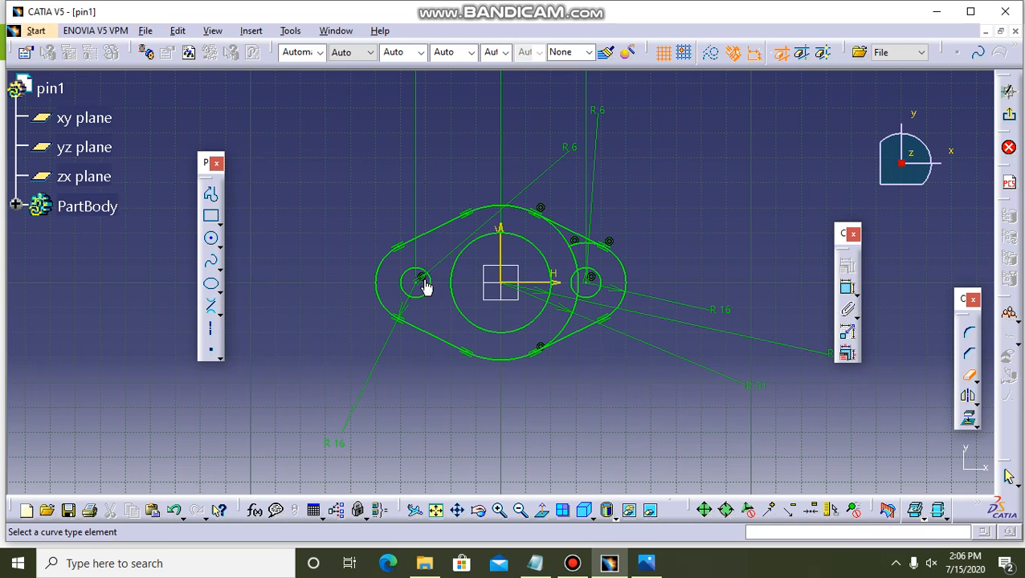
click(576, 265)
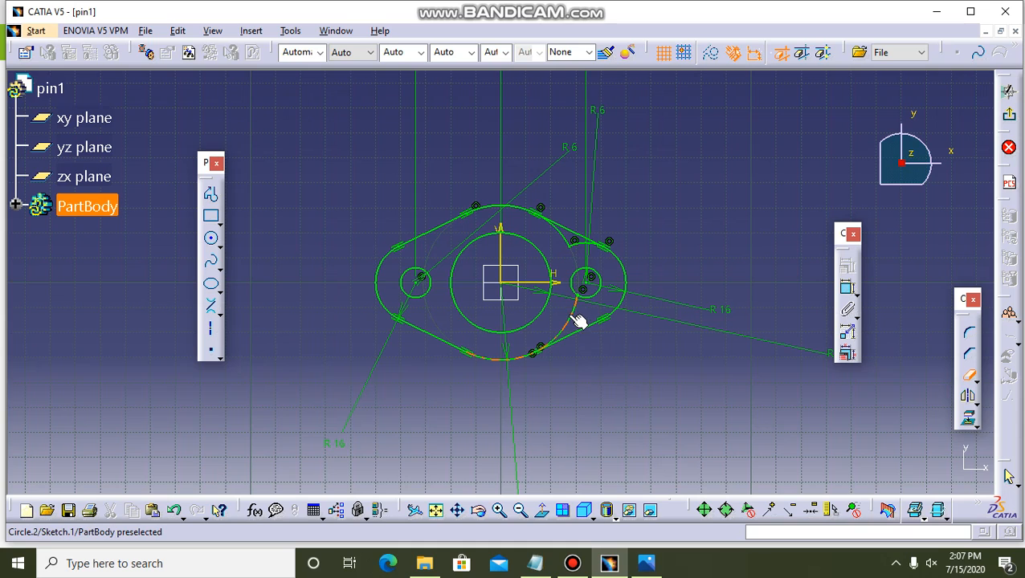
click(580, 321)
click(572, 243)
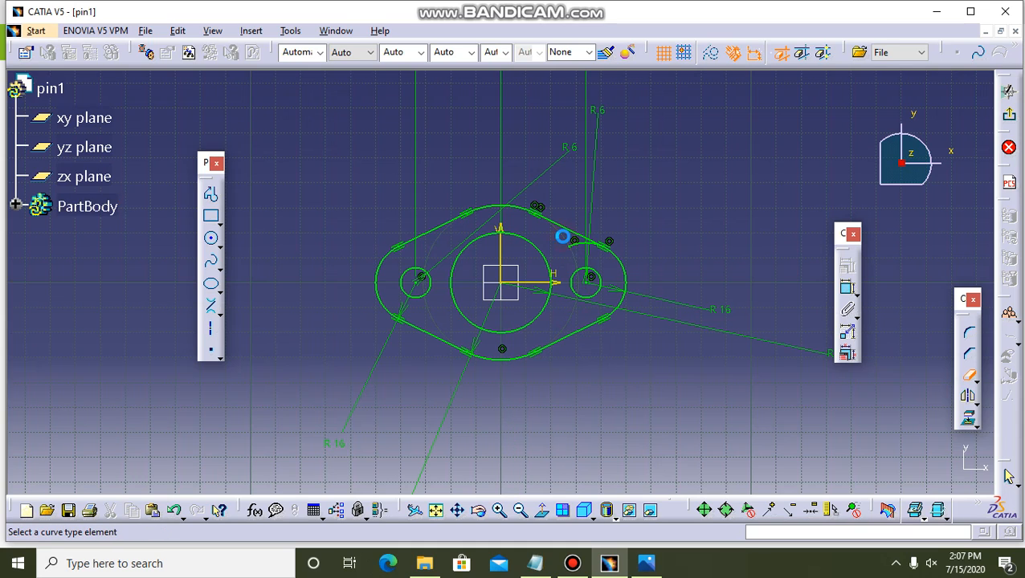
click(576, 244)
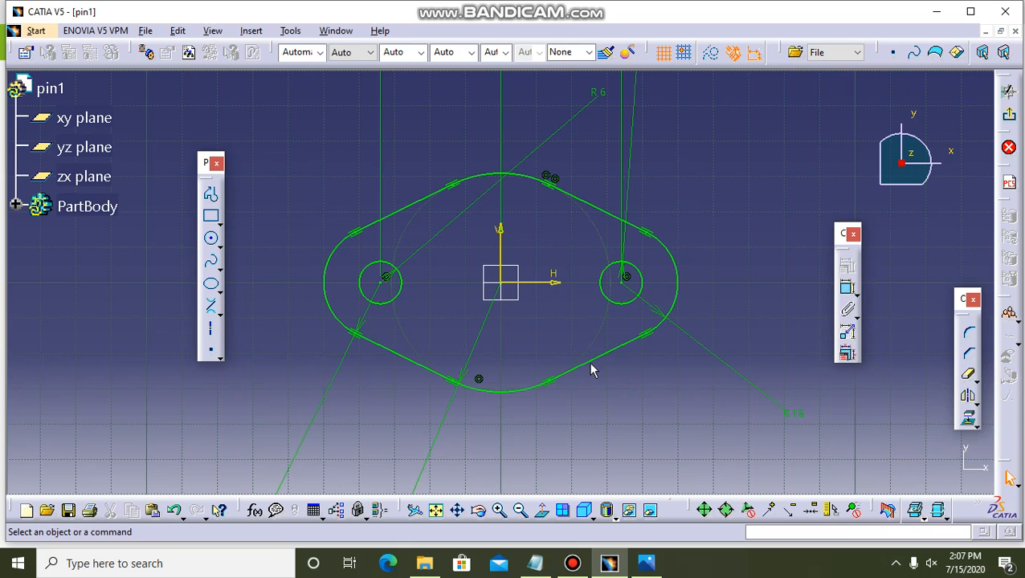
Check the flange outline against the reference drawing in Photos, return to CATIA and exit the sketch.
click(647, 563)
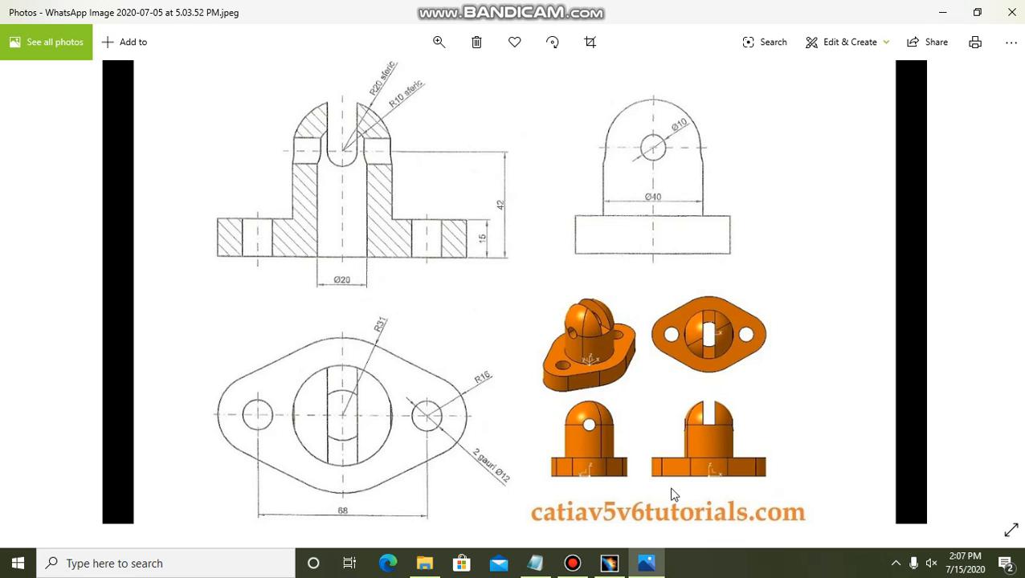
click(609, 563)
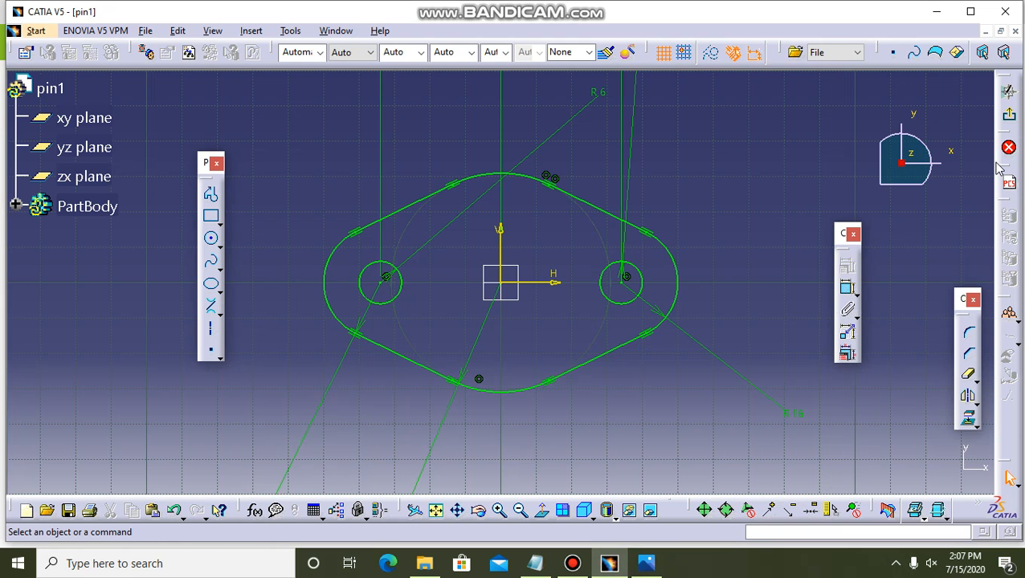
click(1007, 114)
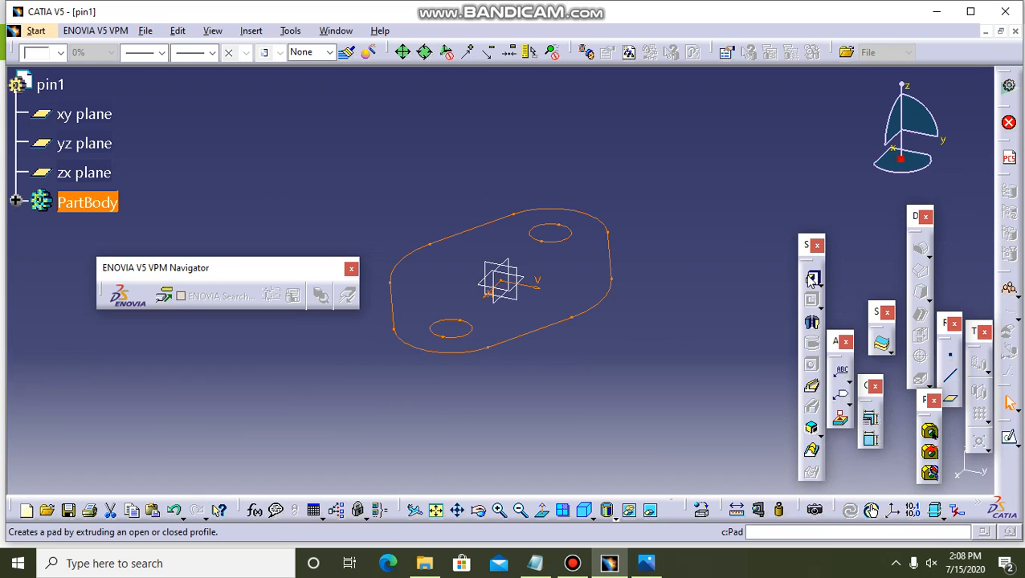
Pad the flange sketch with a length of 15 mm, consulting the reference drawing in Photos for the base thickness.
click(812, 278)
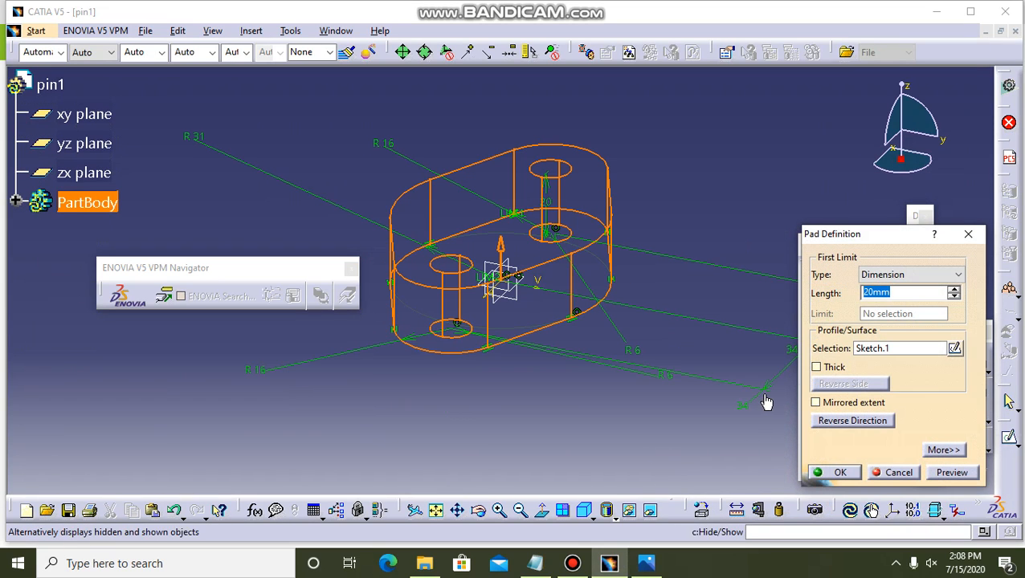
click(645, 566)
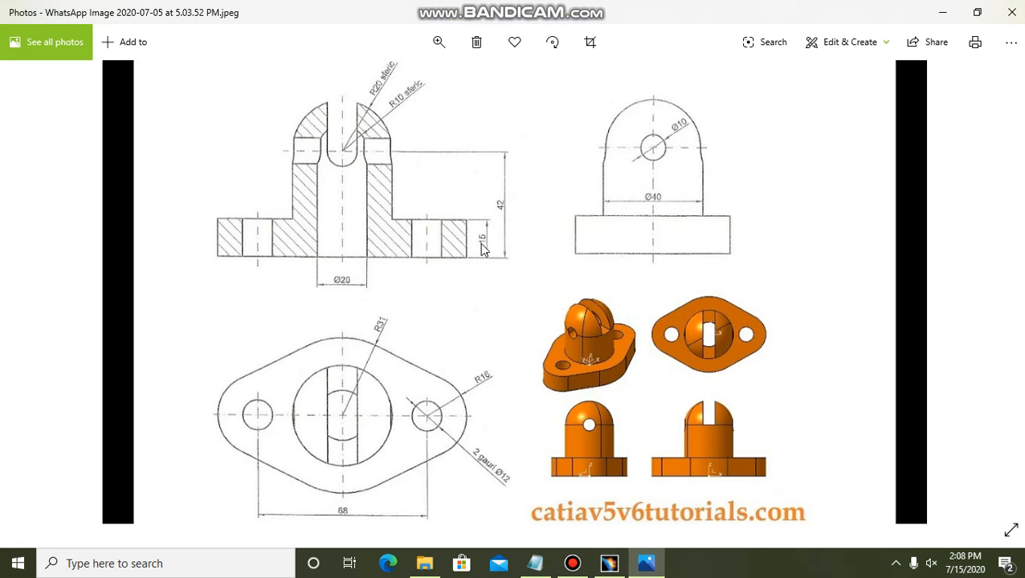
click(609, 564)
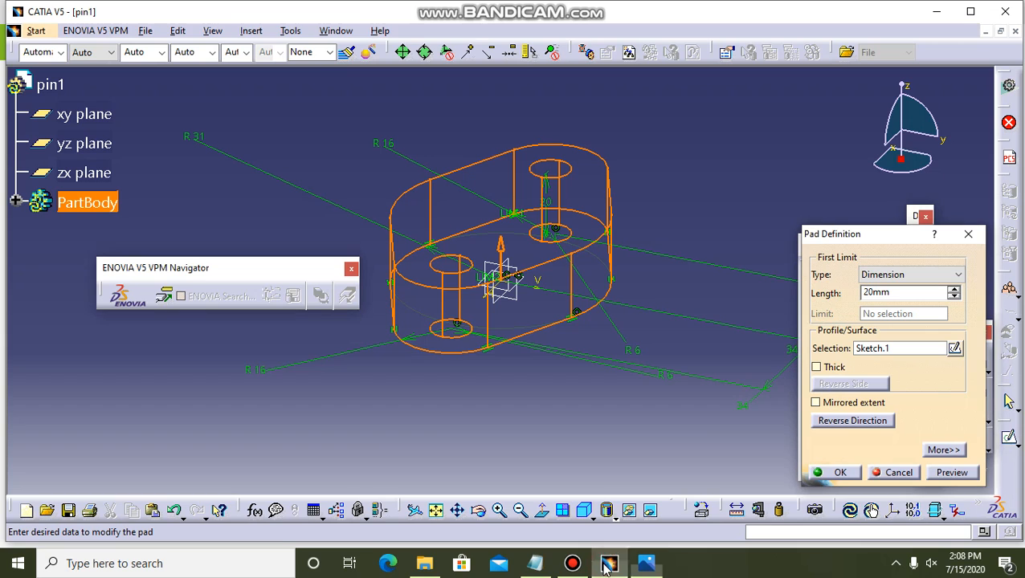
double_click(901, 292)
text(15)
key(Return)
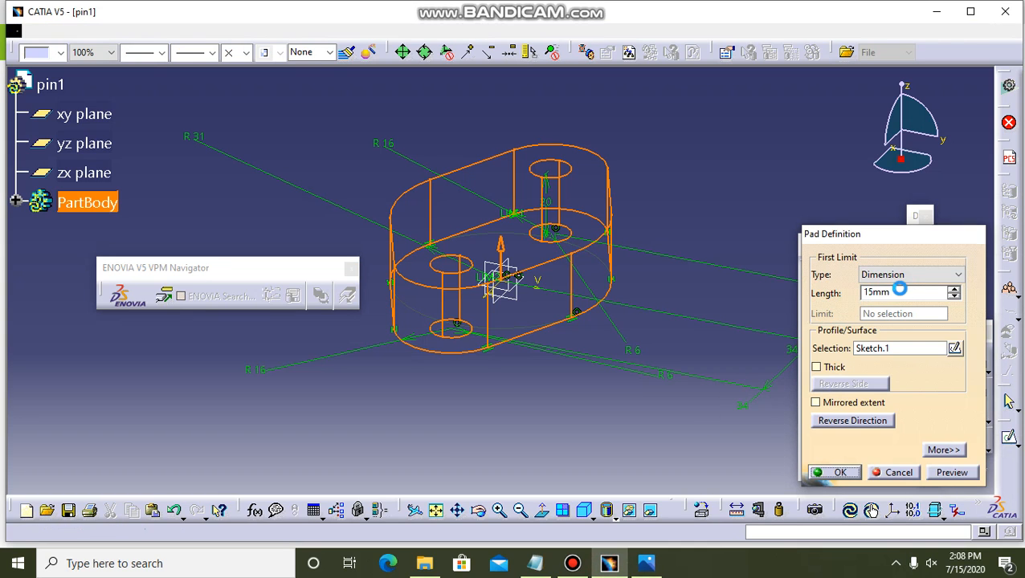
Check the boss dimensions on the reference drawing in Photos, return to CATIA and open a sketch on the base's upper face.
click(625, 212)
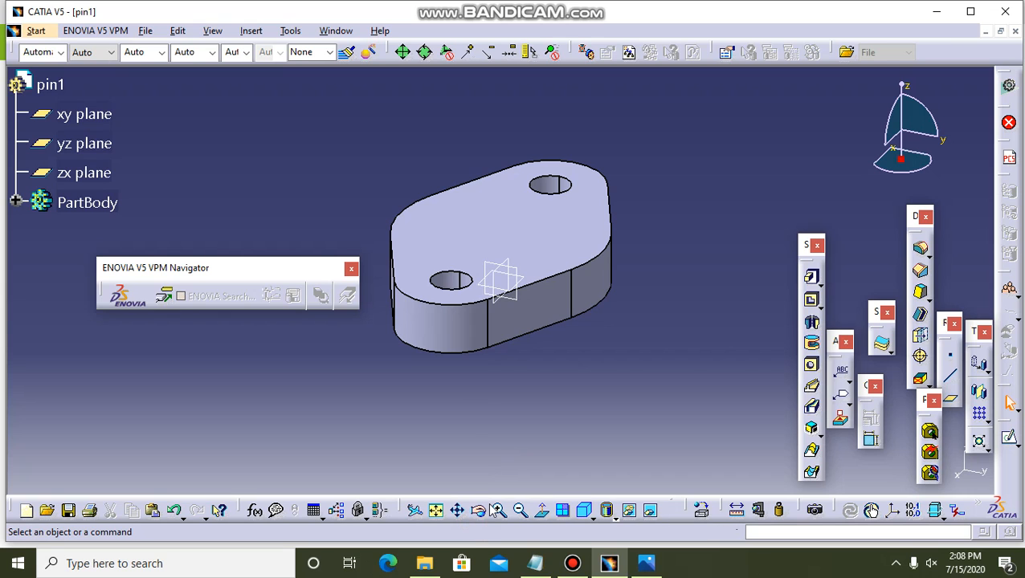
click(479, 513)
drag(666, 205, 584, 383)
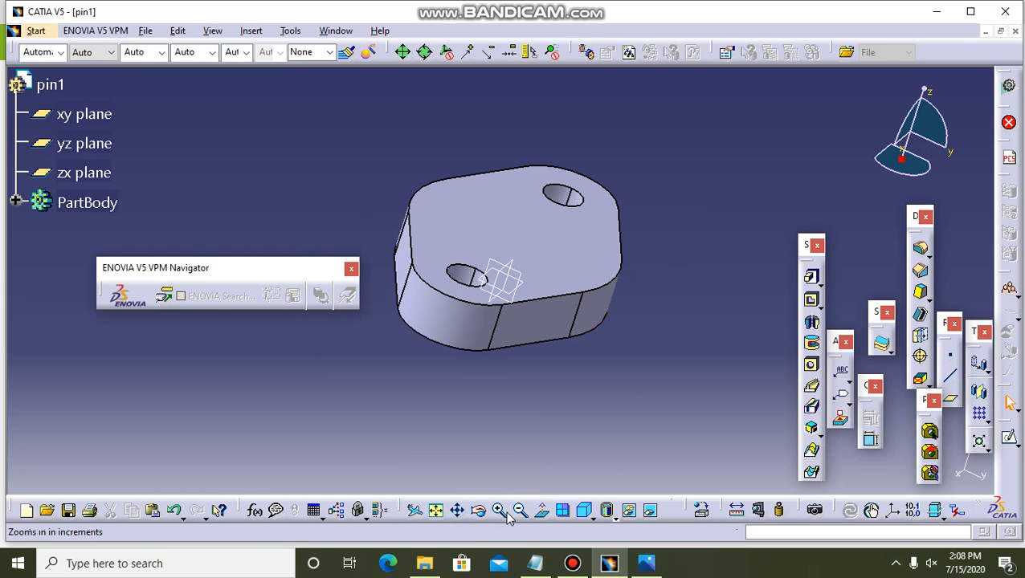
click(479, 512)
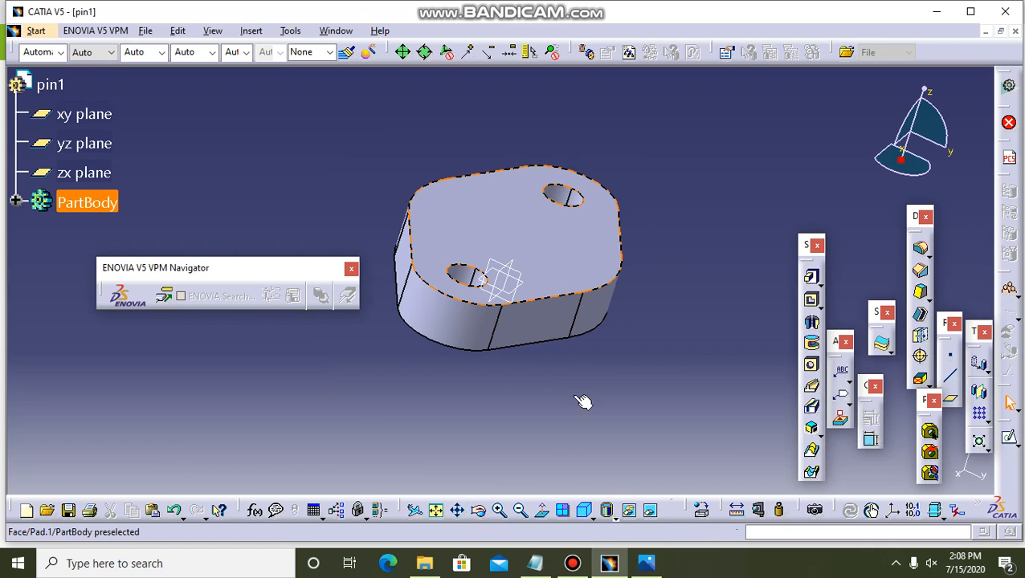
click(647, 564)
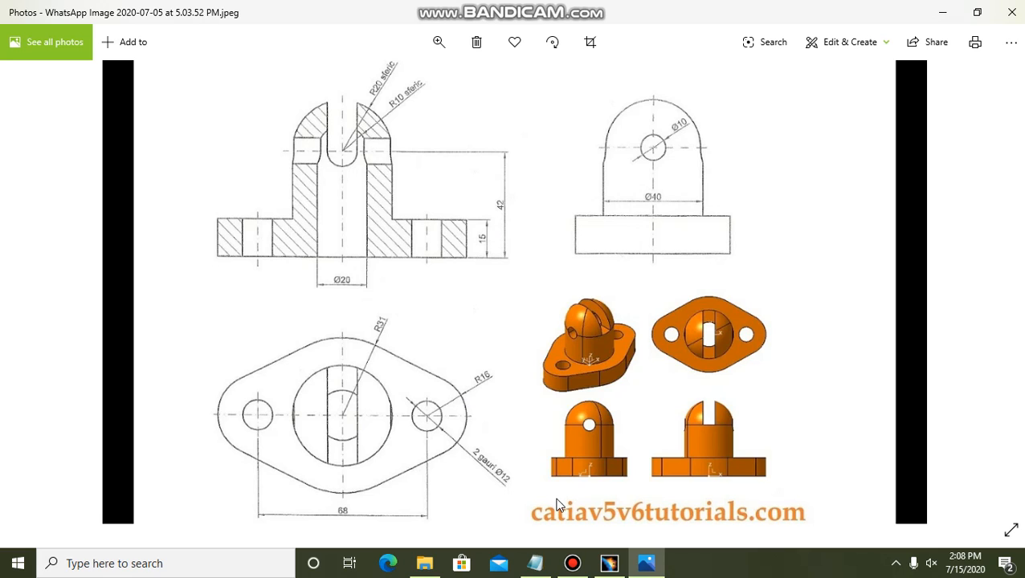
click(611, 565)
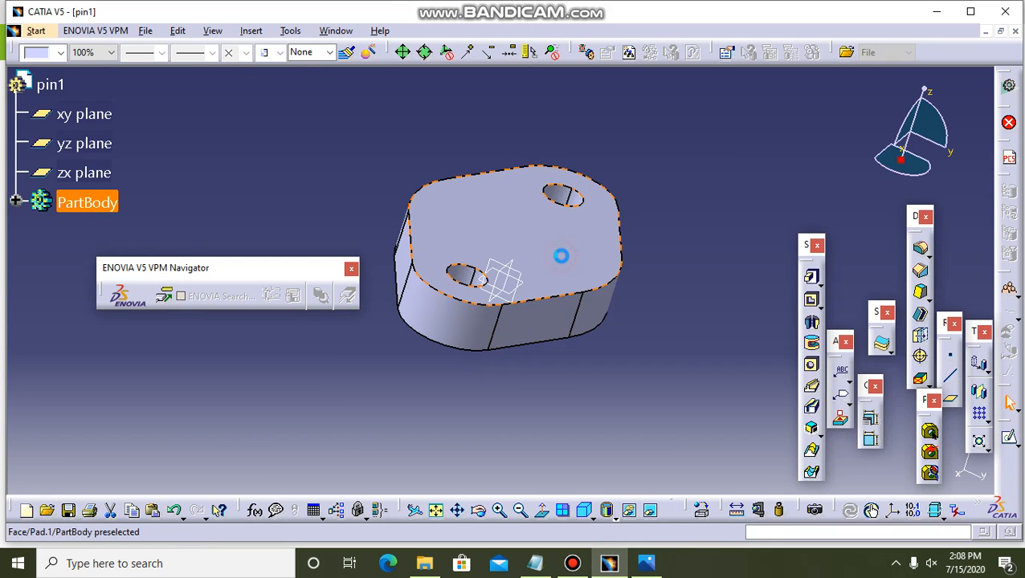
click(561, 255)
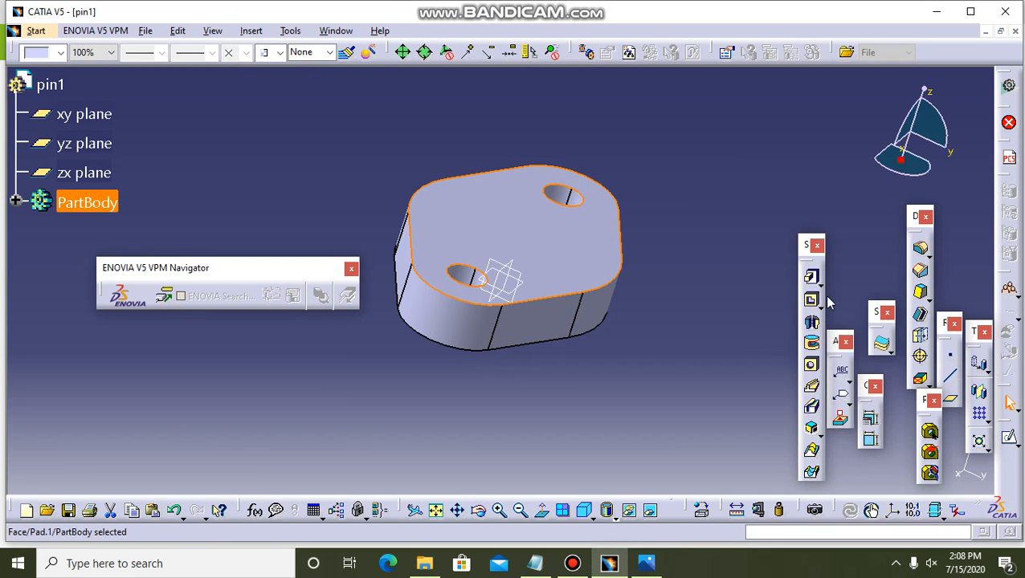
click(1010, 441)
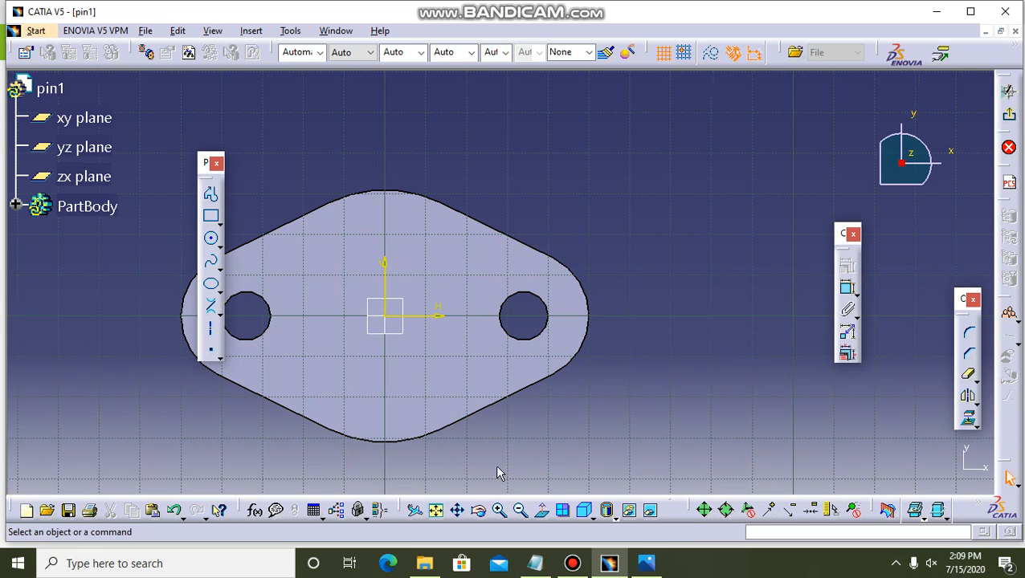
Sketch a circle of about 11.8 mm radius centred on the sketch origin.
click(519, 510)
click(519, 510)
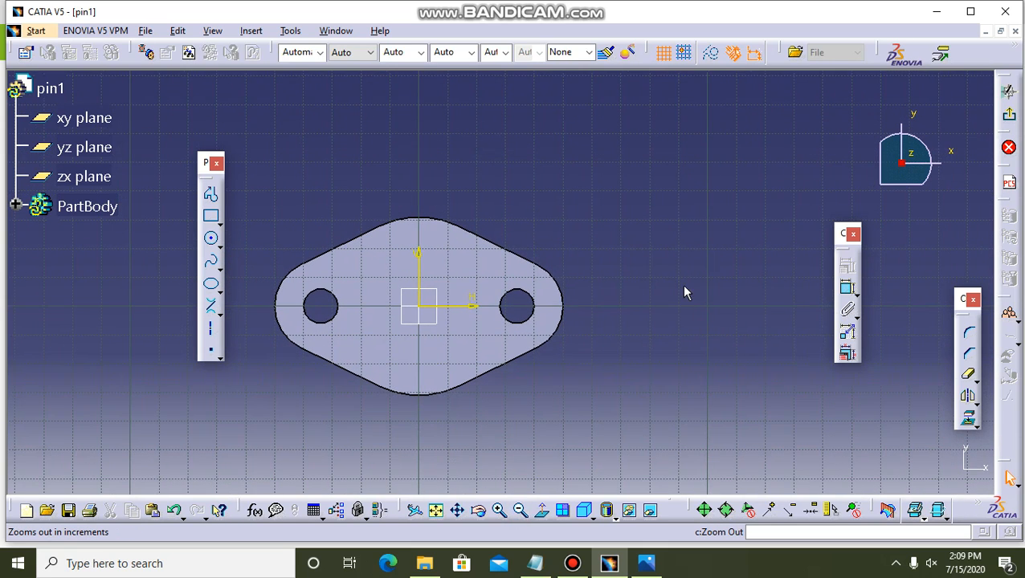
click(210, 238)
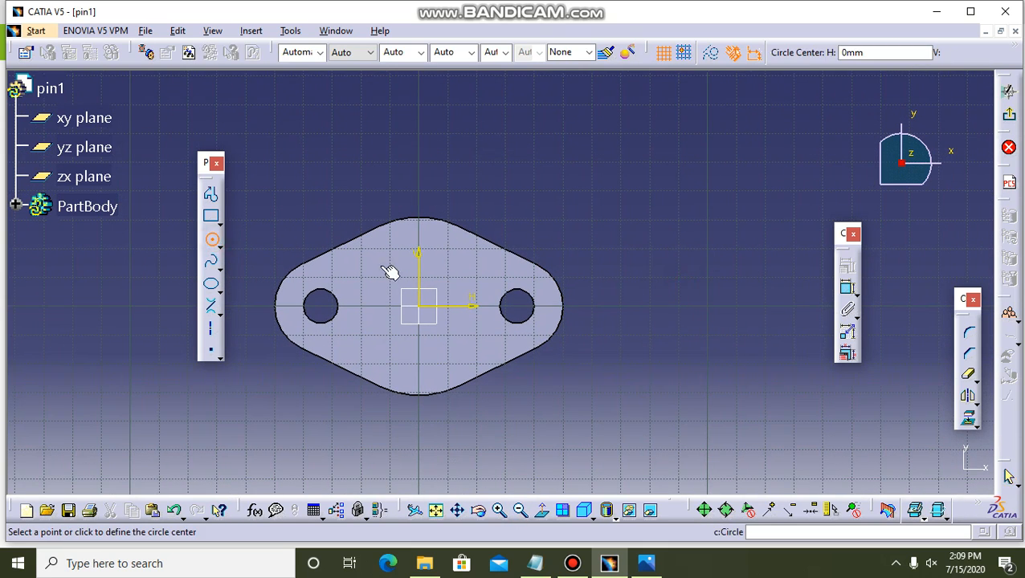
click(424, 308)
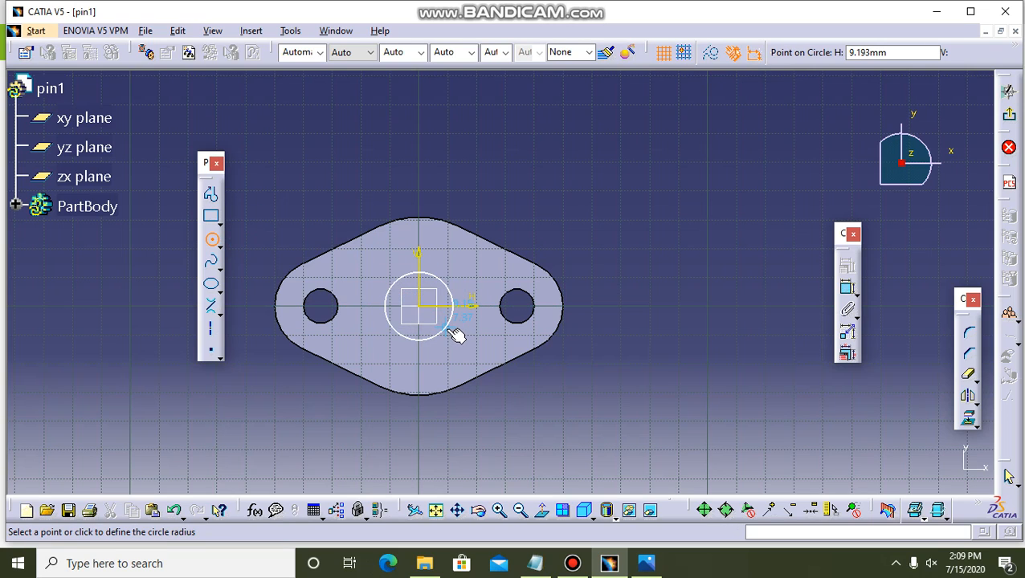
click(456, 336)
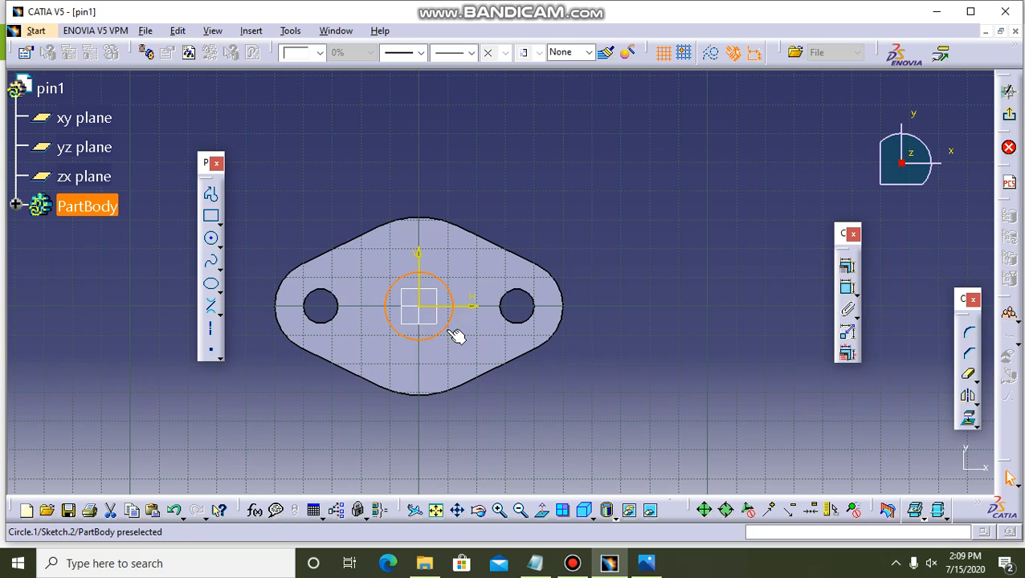
click(560, 377)
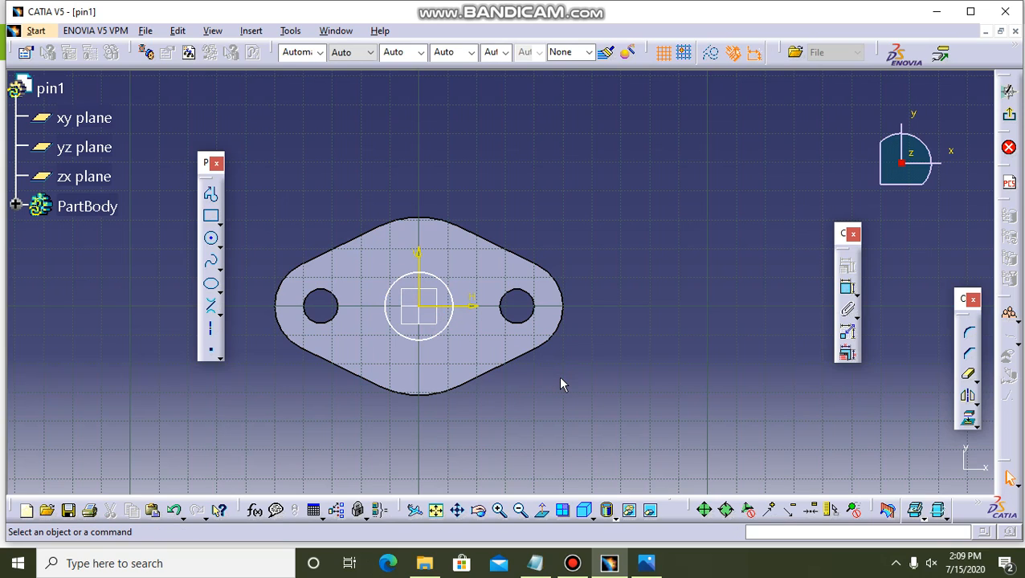
Add a radius constraint to the central circle and set it to 20 mm.
click(847, 288)
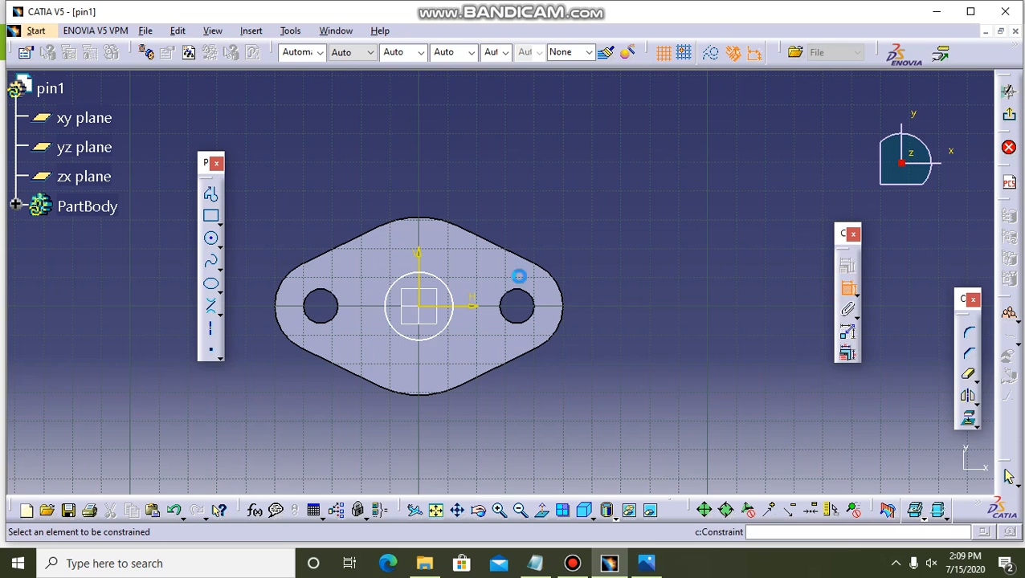
click(451, 291)
click(517, 209)
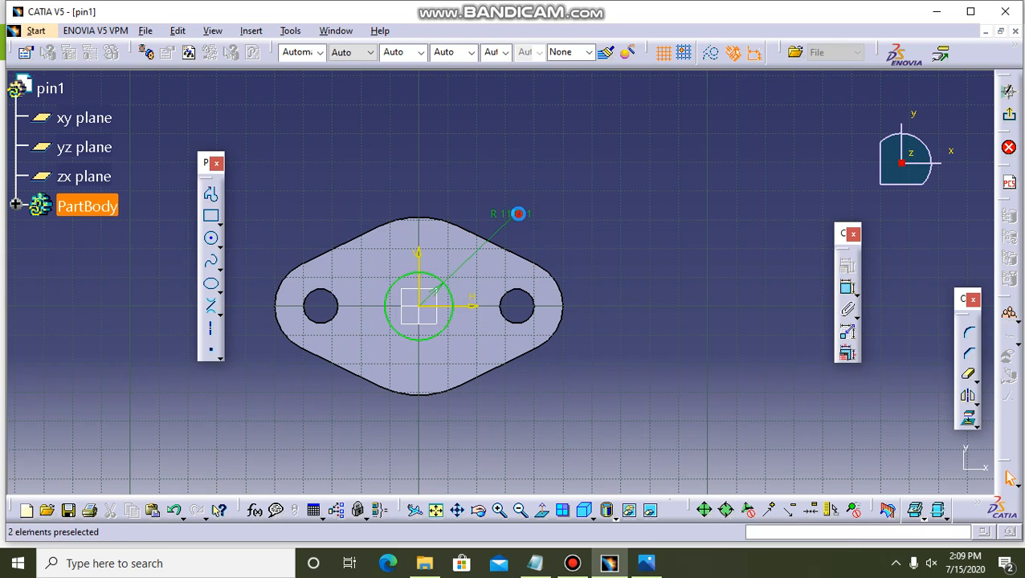
double_click(518, 214)
text(20)
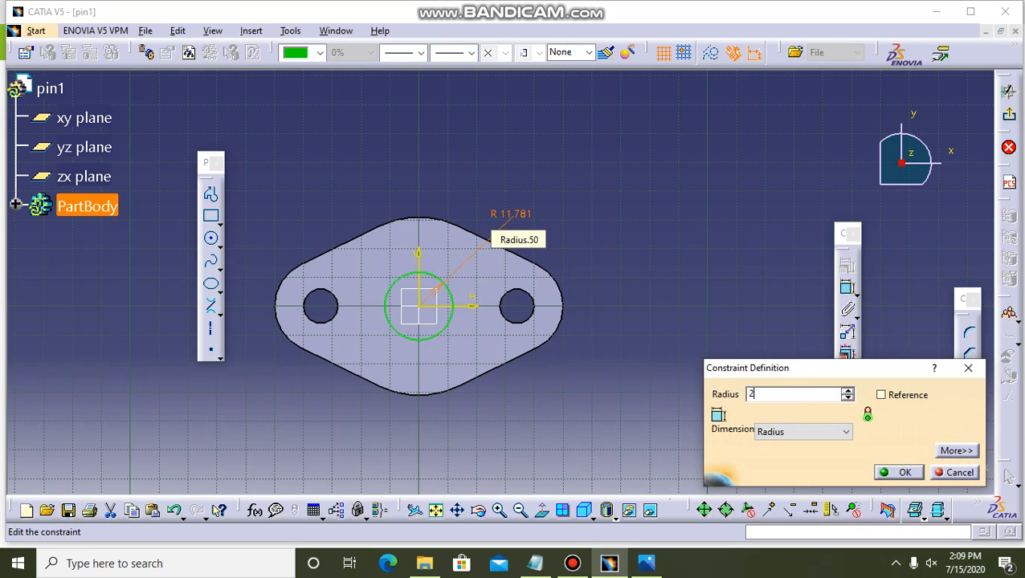
key(Return)
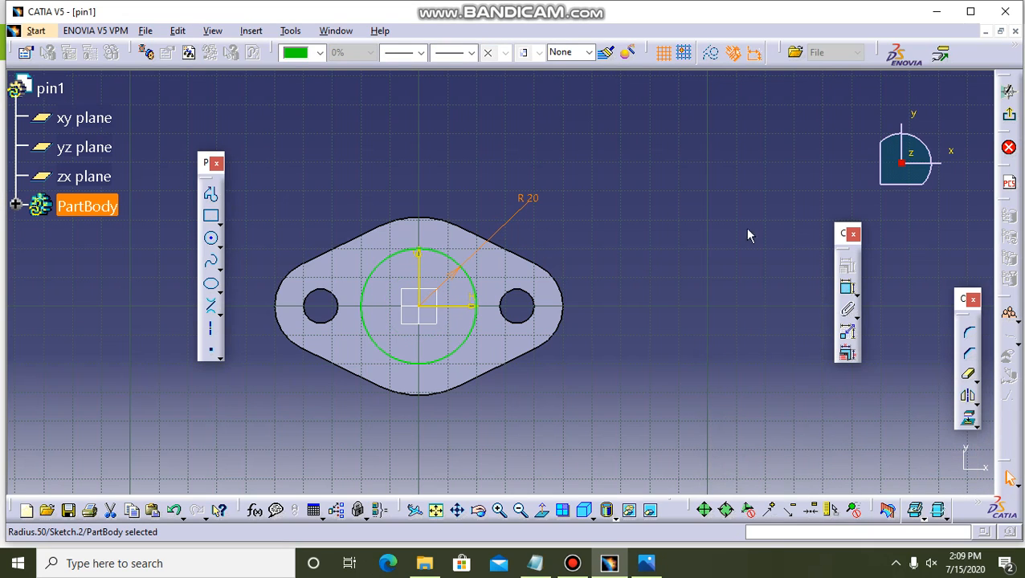
Exit the sketch and pad the R20 circle with a length of 42-15 (27 mm).
click(1009, 114)
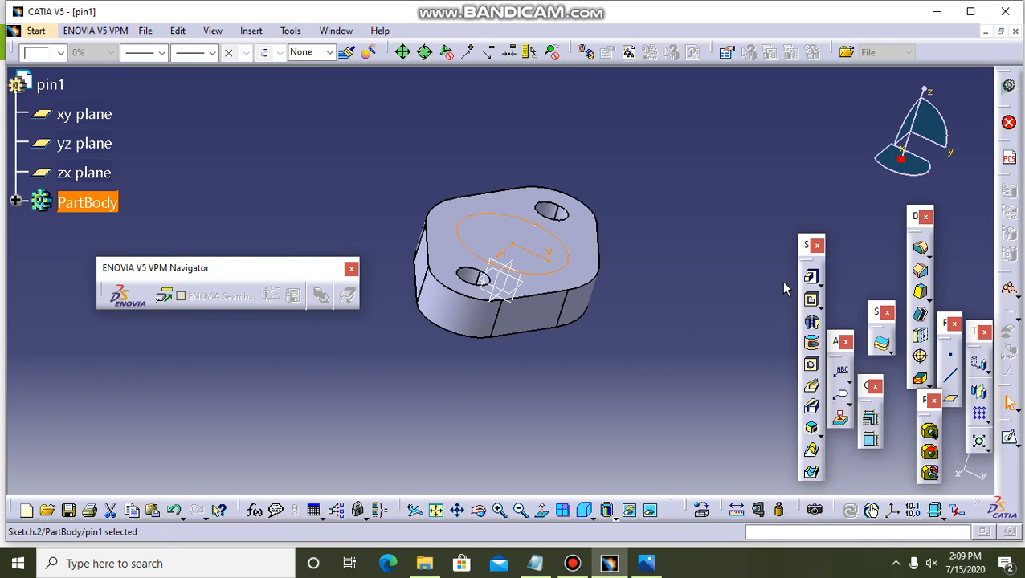
click(811, 279)
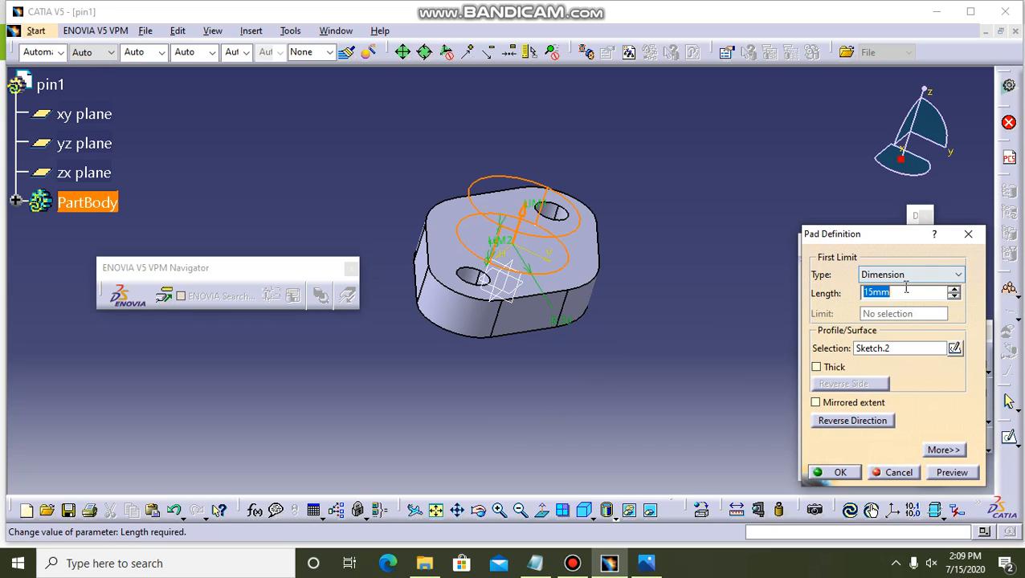
text(42-)
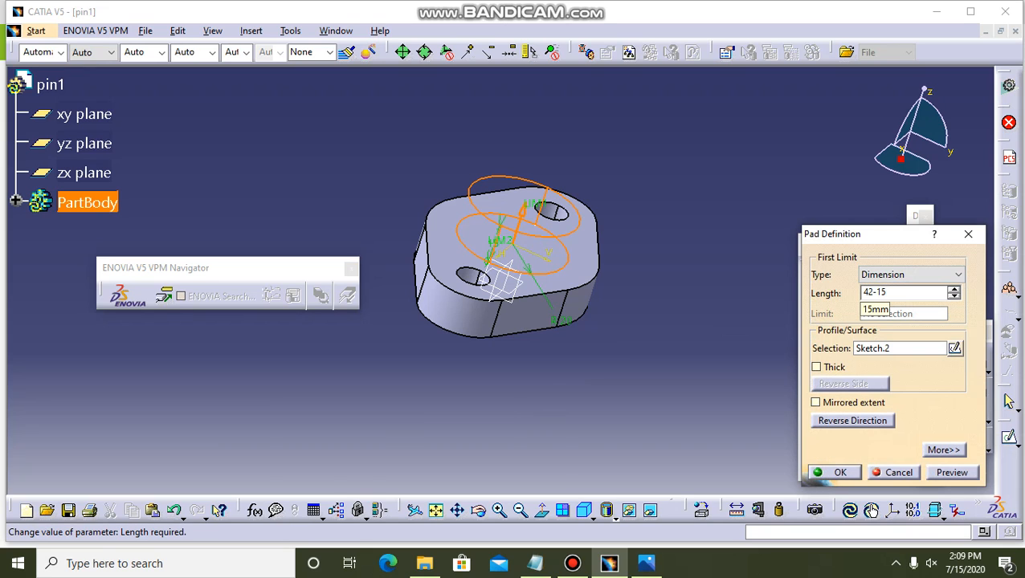
key(Return)
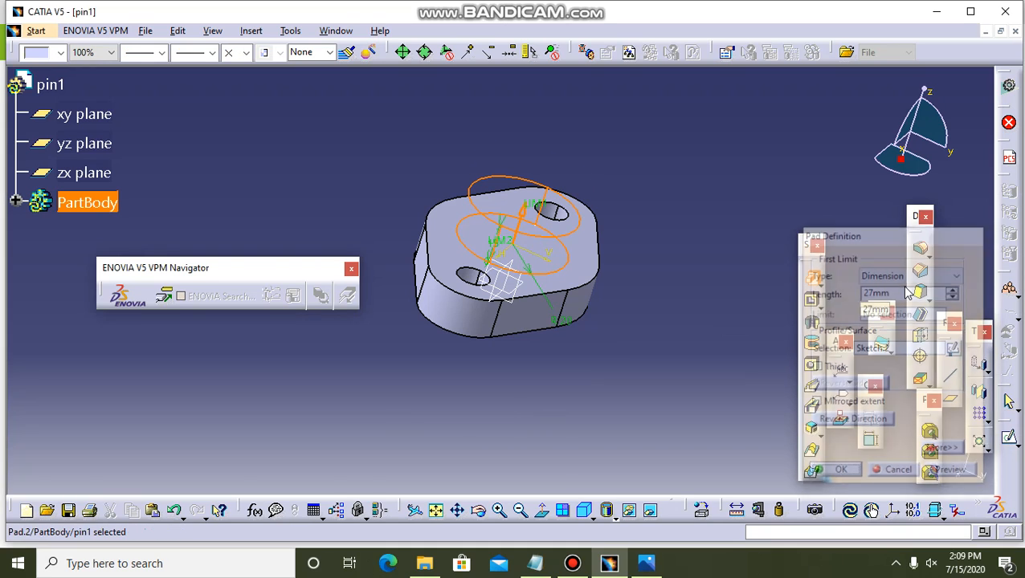
Check the boss height on the reference drawing in Photos, return to CATIA and shorten the cylindrical boss pad by 5 mm.
click(647, 565)
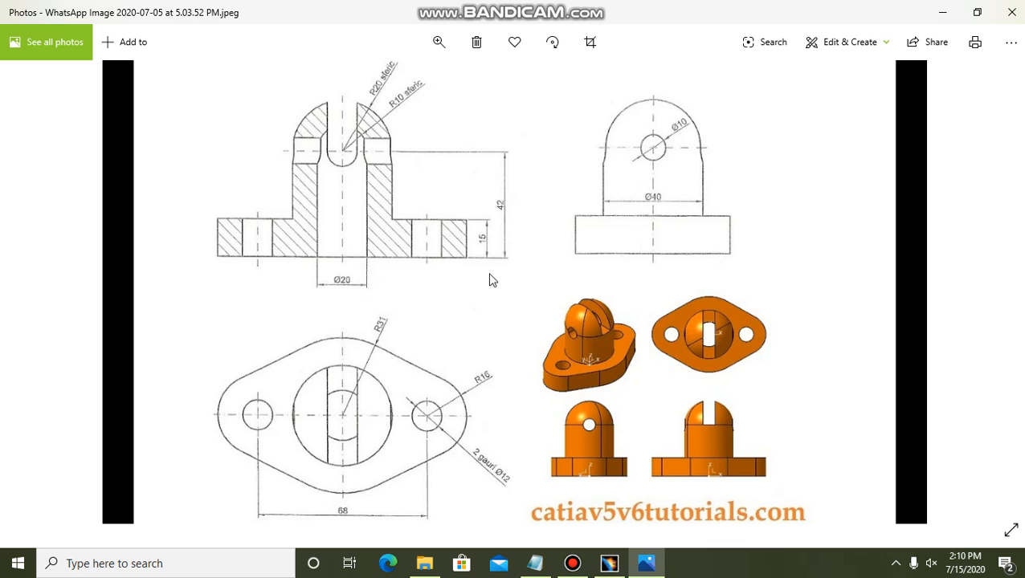
click(609, 563)
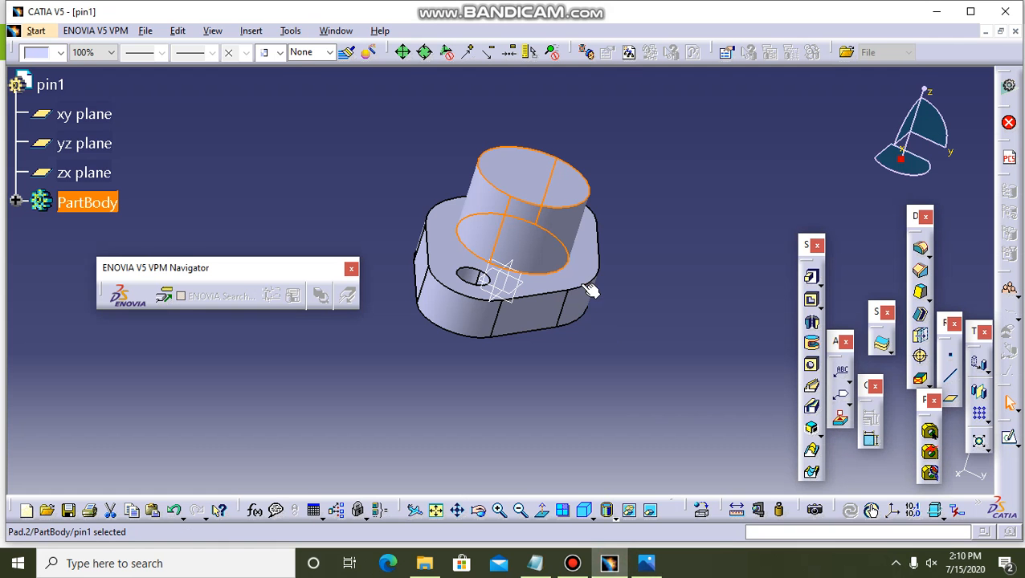
double_click(554, 245)
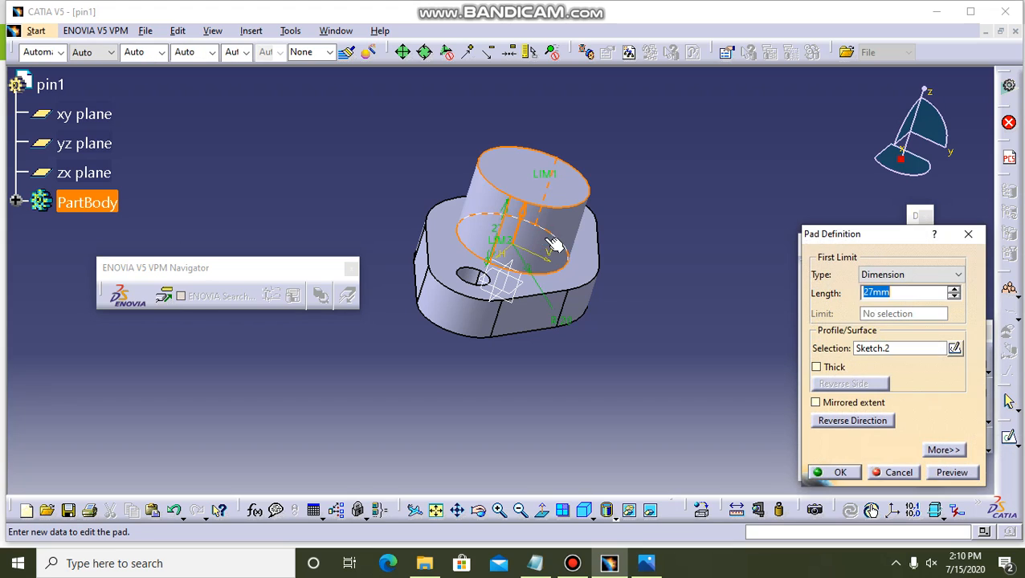
click(897, 293)
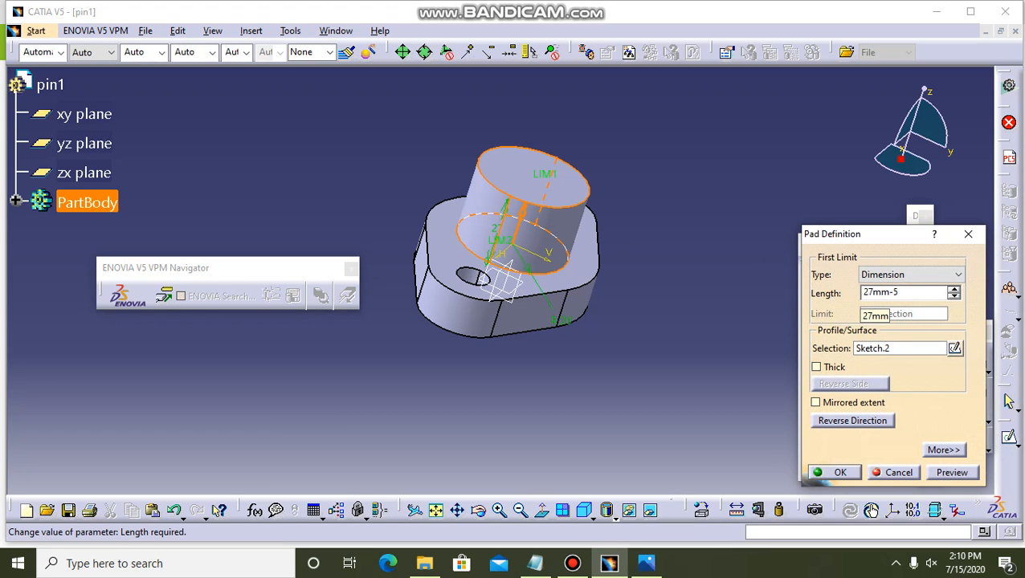
key(Return)
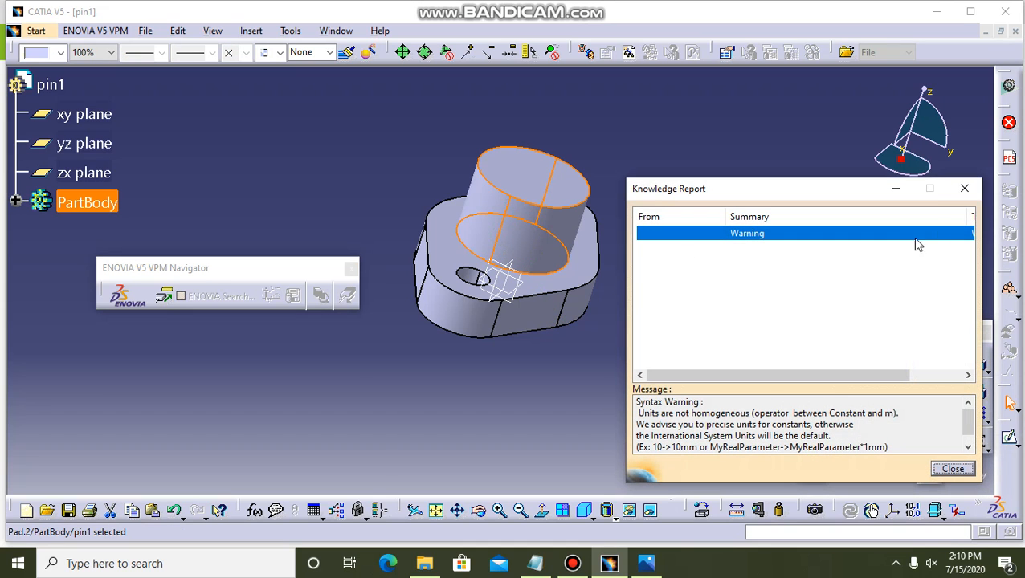
click(965, 189)
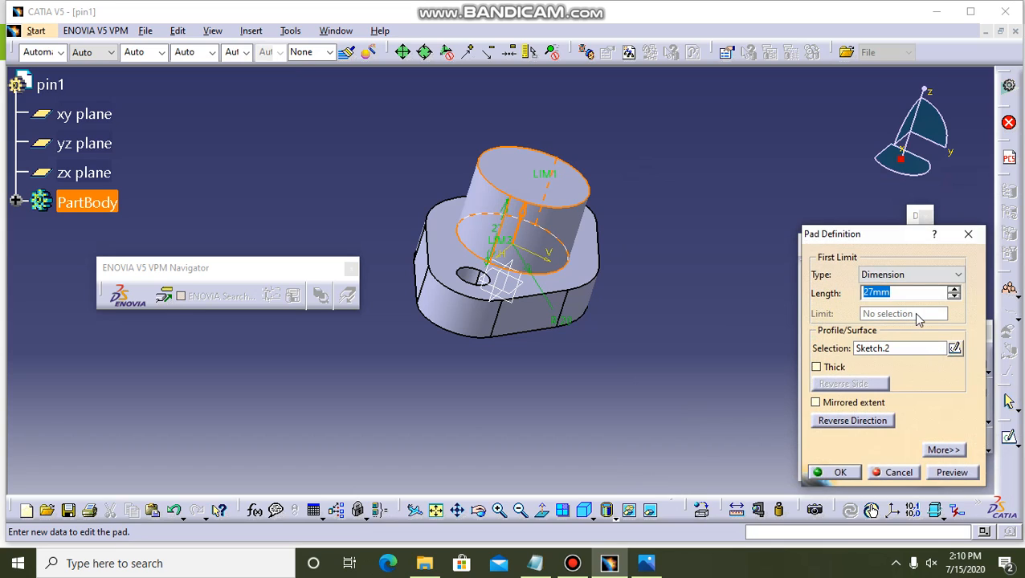
key(BackSpace)
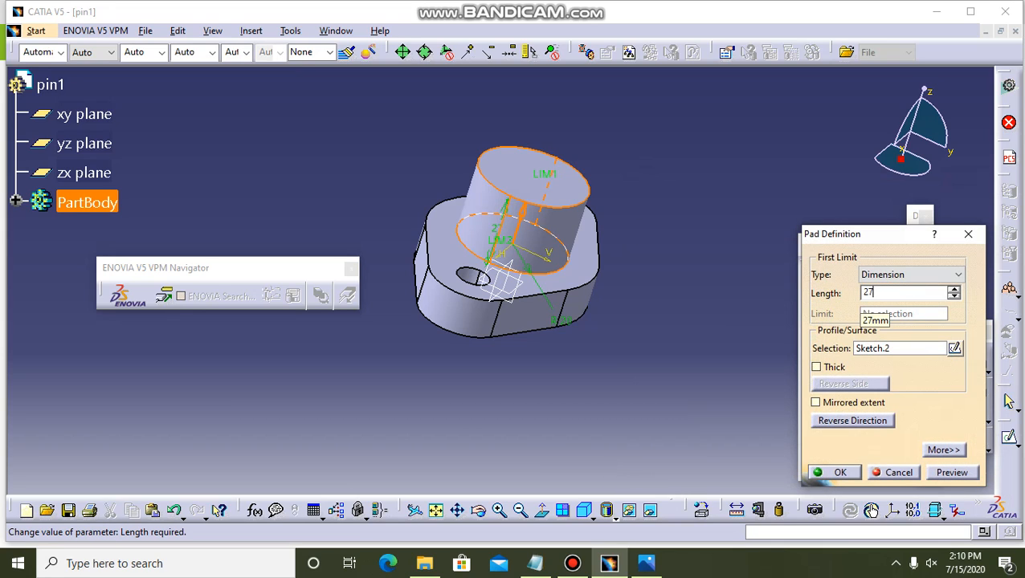
key(Return)
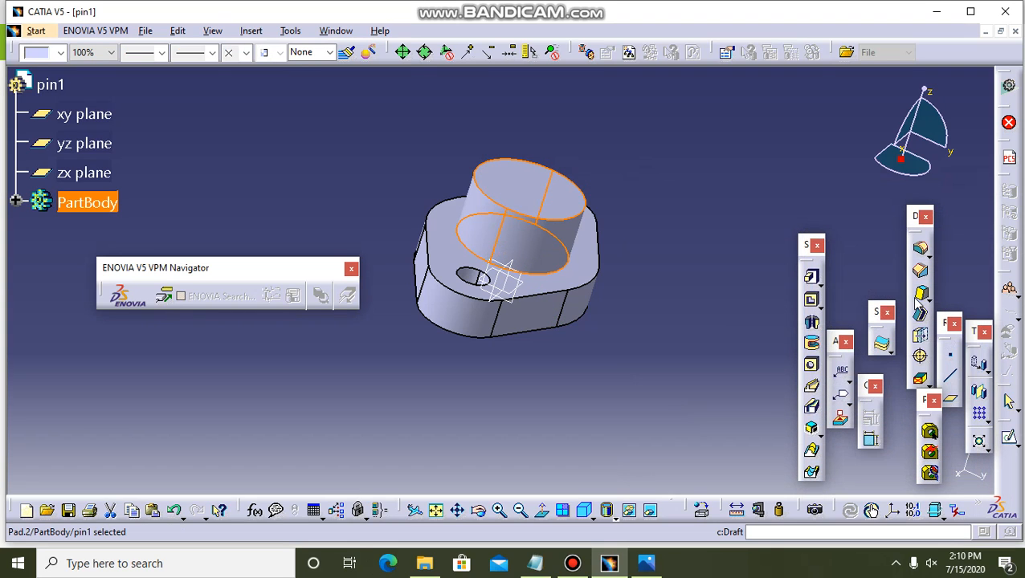
click(628, 296)
Study the boss on the reference drawing in Photos, return to CATIA and open a sketch on the yz plane.
click(478, 510)
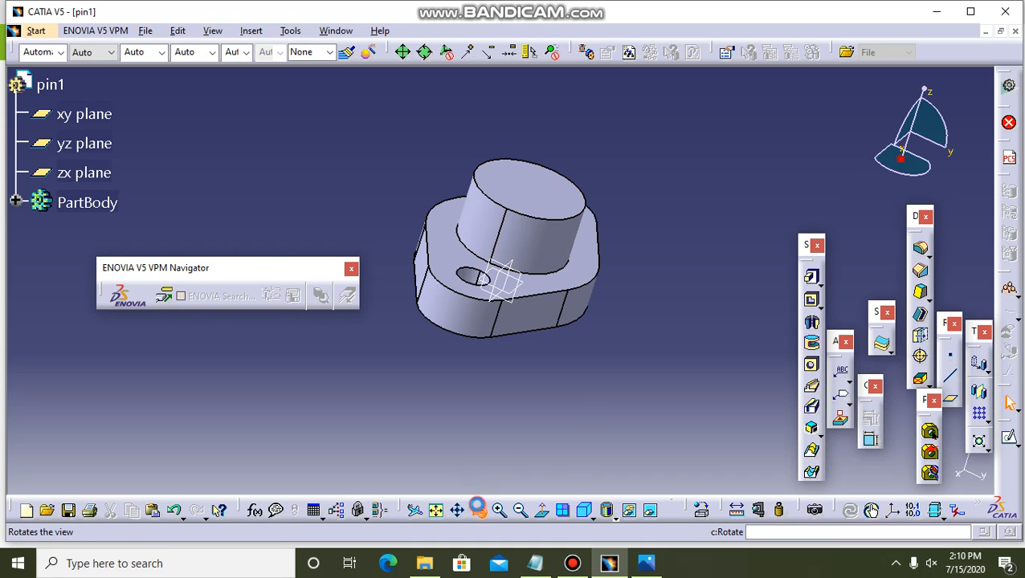
drag(675, 142, 626, 203)
click(574, 193)
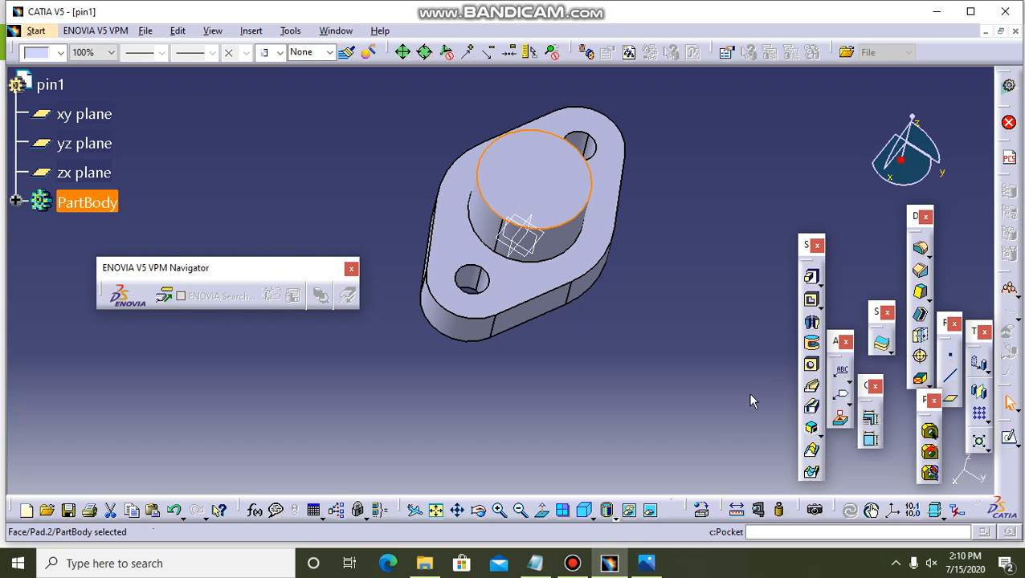
click(646, 563)
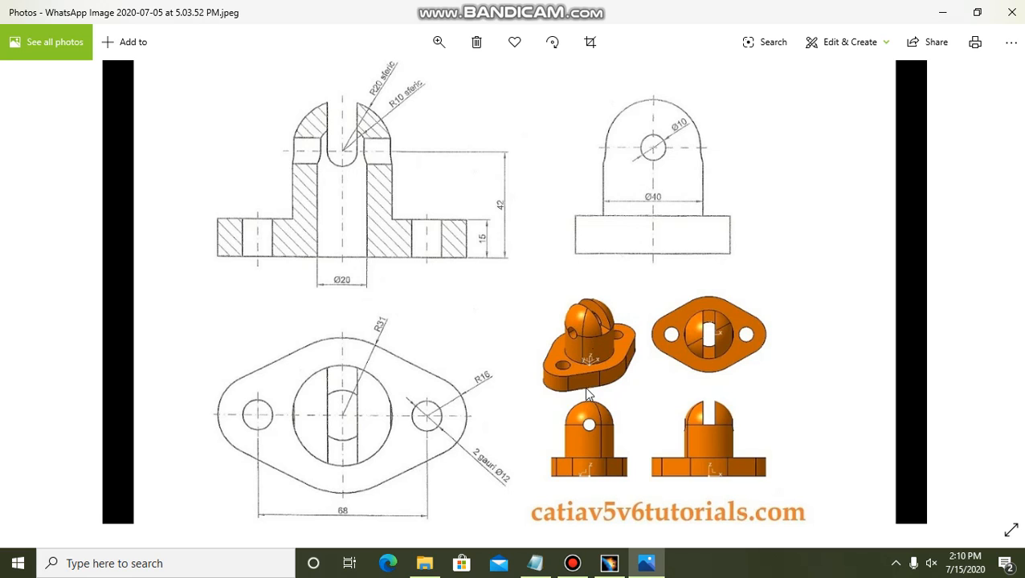
click(610, 565)
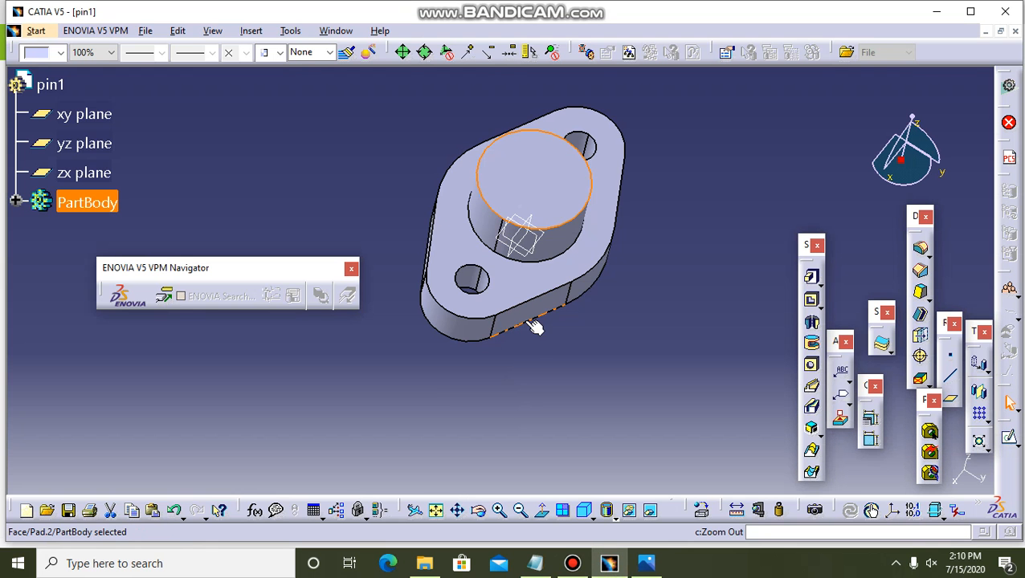
click(518, 226)
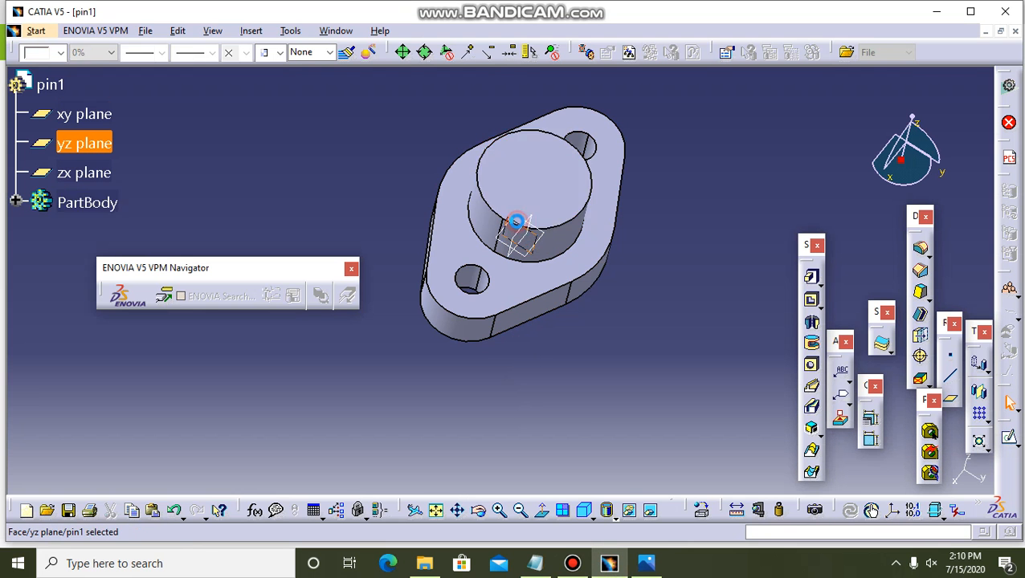
click(1009, 437)
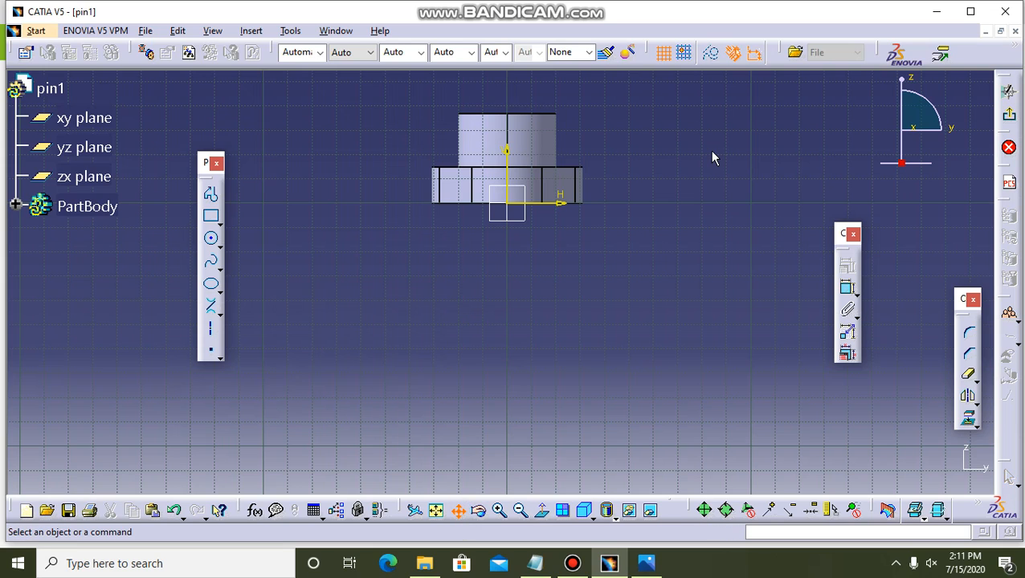
middle_drag(712, 157, 709, 275)
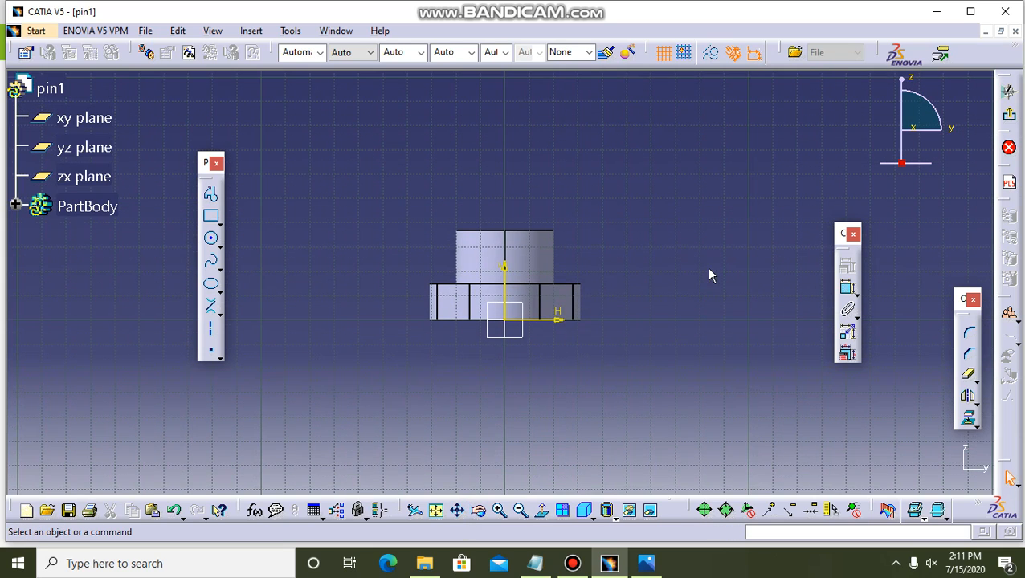
Project the boss's top edge into the sketch and convert the projected line to a construction element.
click(521, 511)
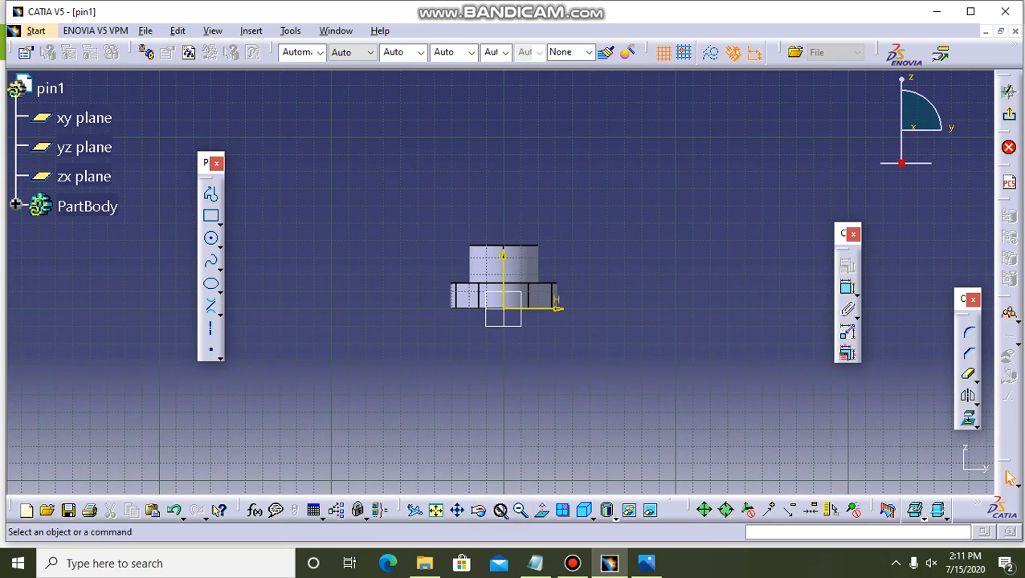
click(499, 512)
click(499, 512)
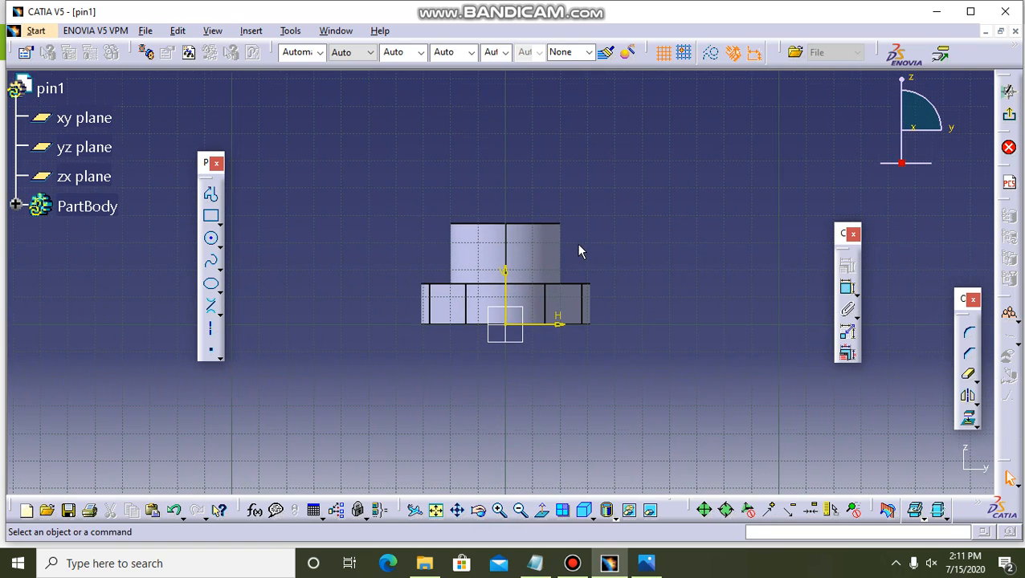
click(551, 226)
click(598, 215)
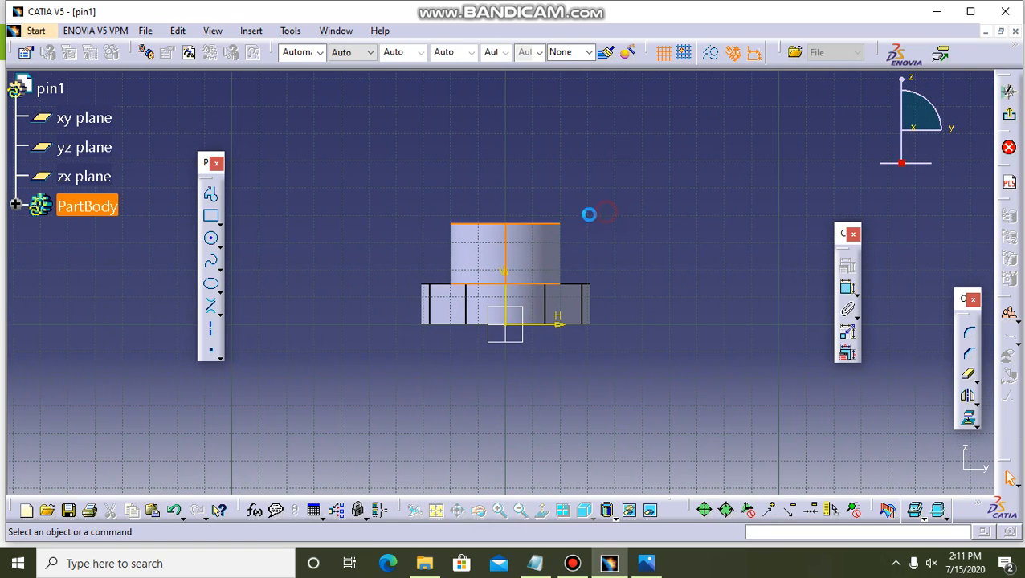
click(521, 222)
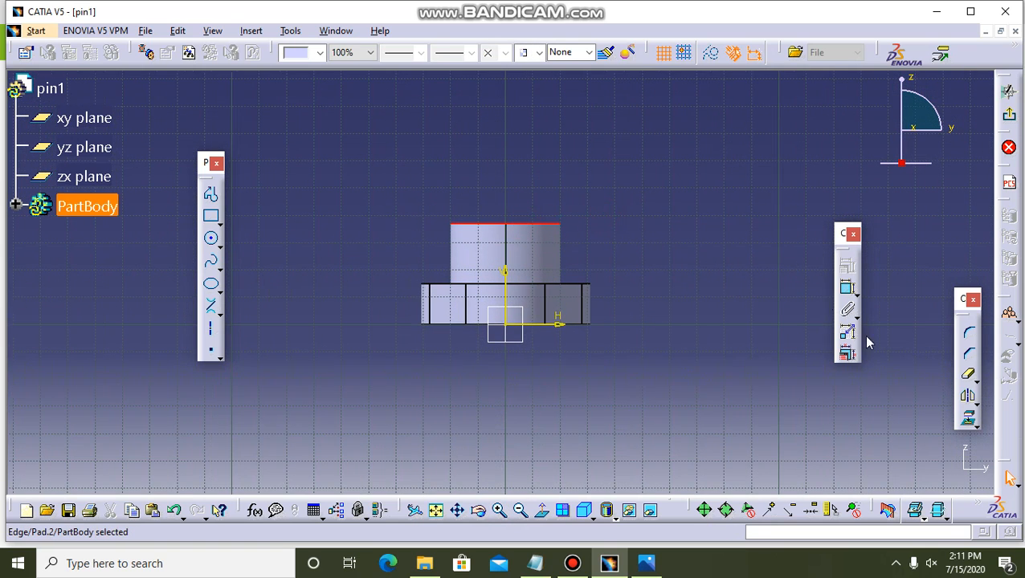
click(968, 418)
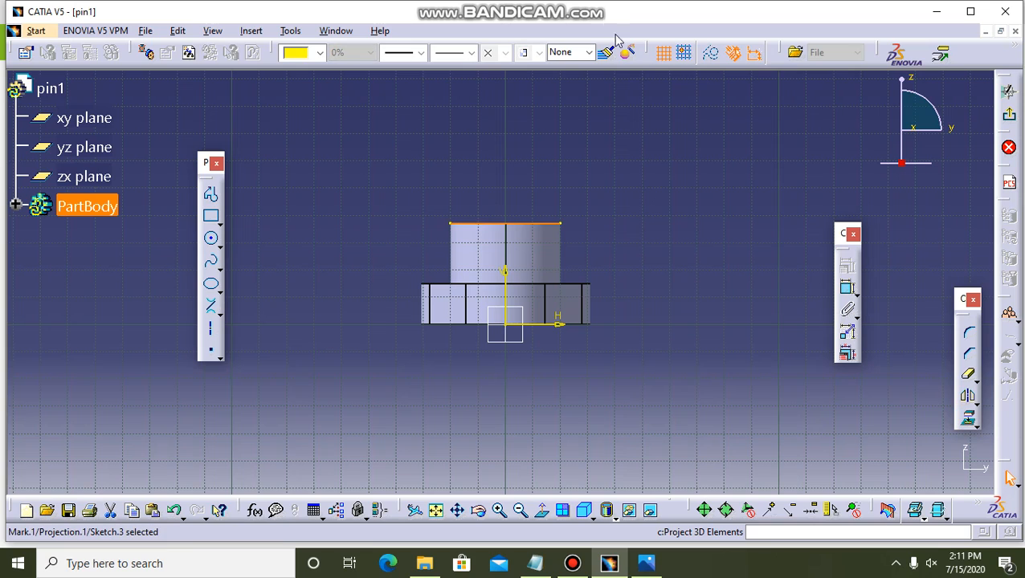
click(710, 53)
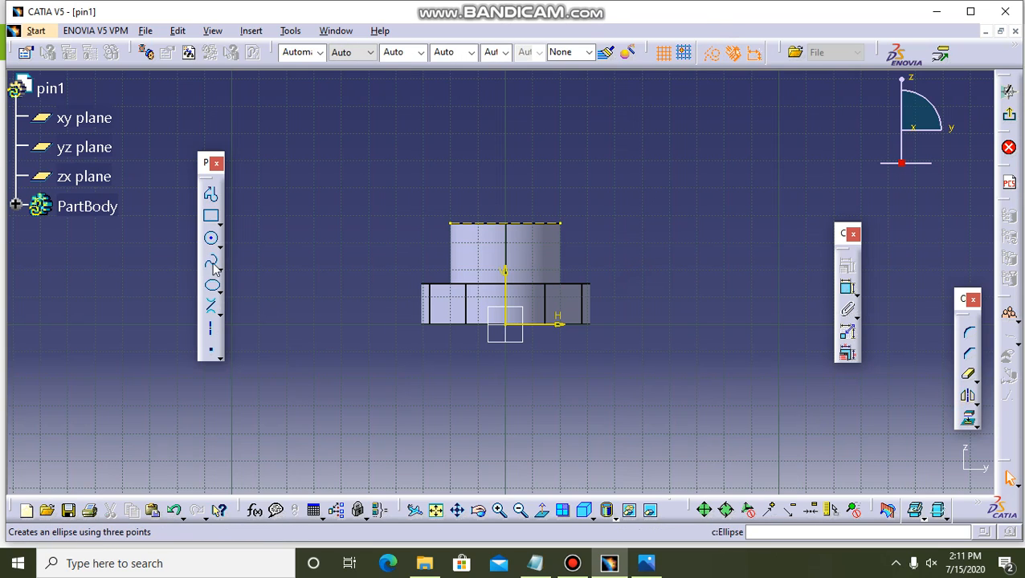
Draw a vertical profile line from the middle of the projected edge up to about 64 mm above the origin.
click(213, 198)
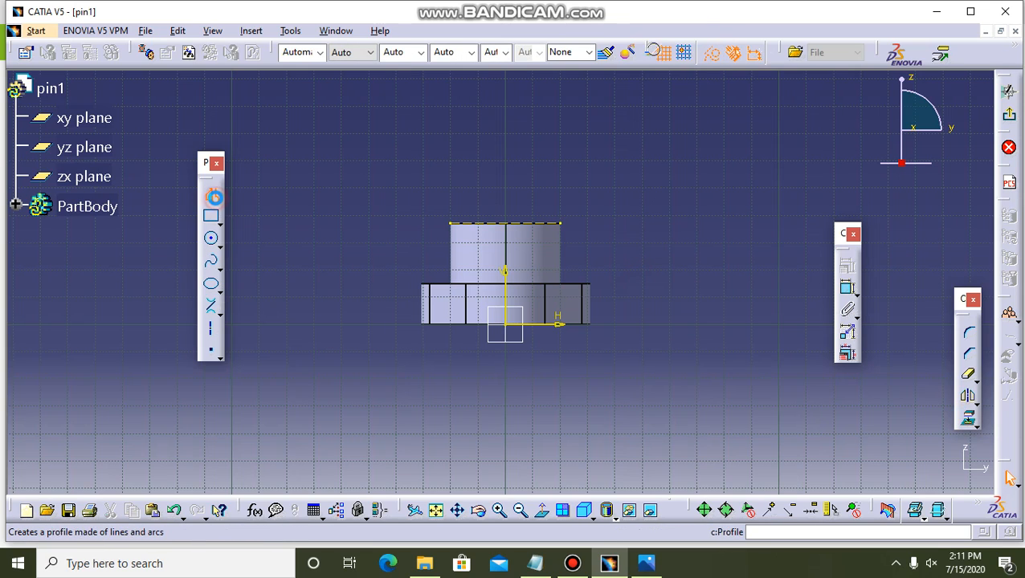
click(506, 225)
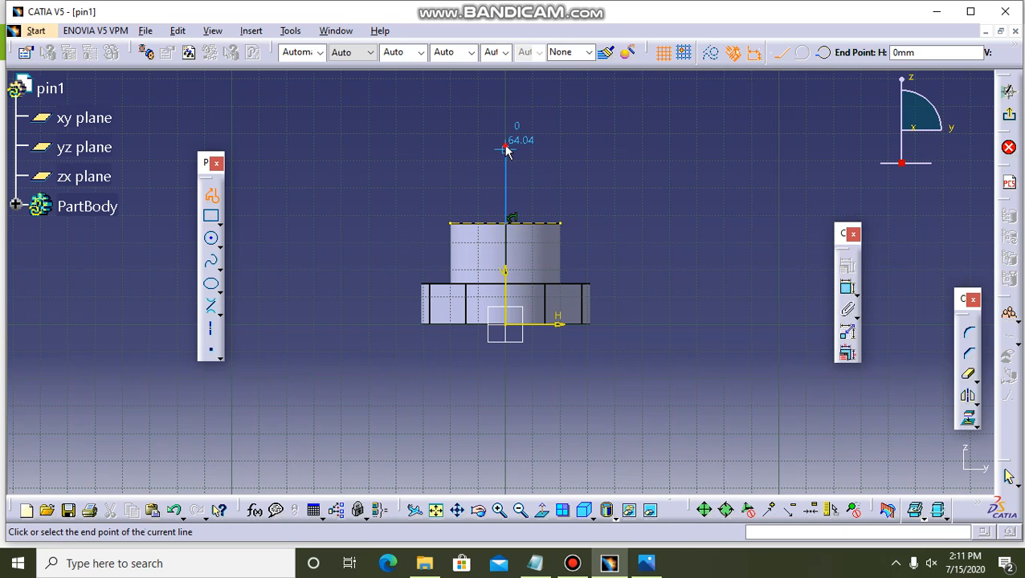
click(506, 147)
click(506, 147)
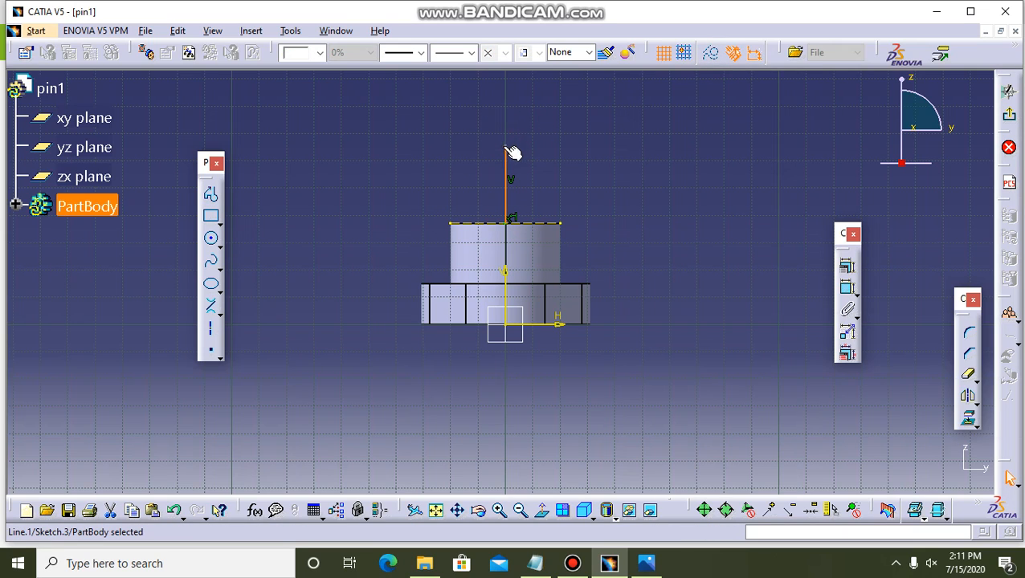
click(421, 185)
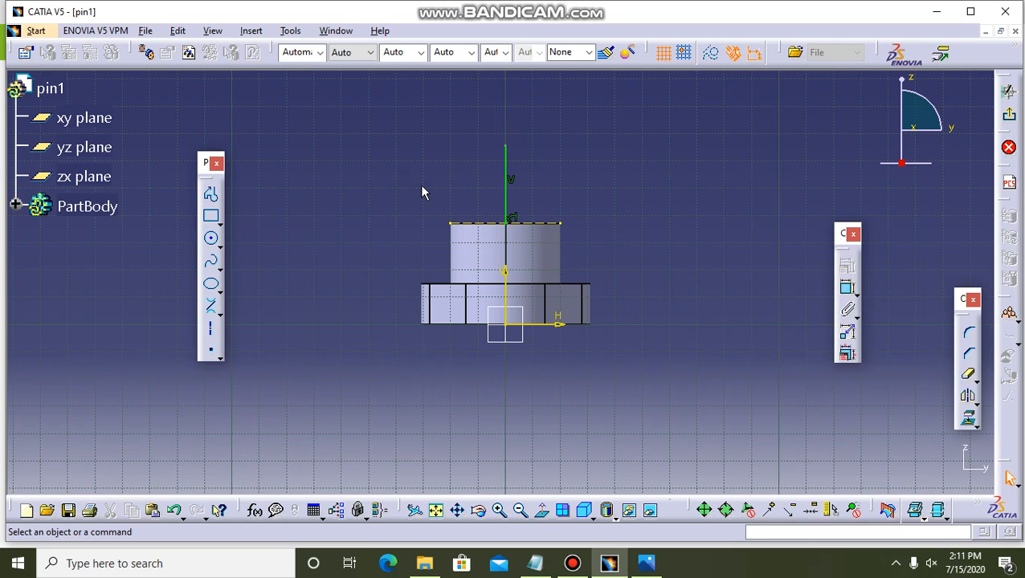
Draw a three-point arc starting with limits from the vertical line's upper end to the outer end of the projected edge, bulging outward.
click(220, 246)
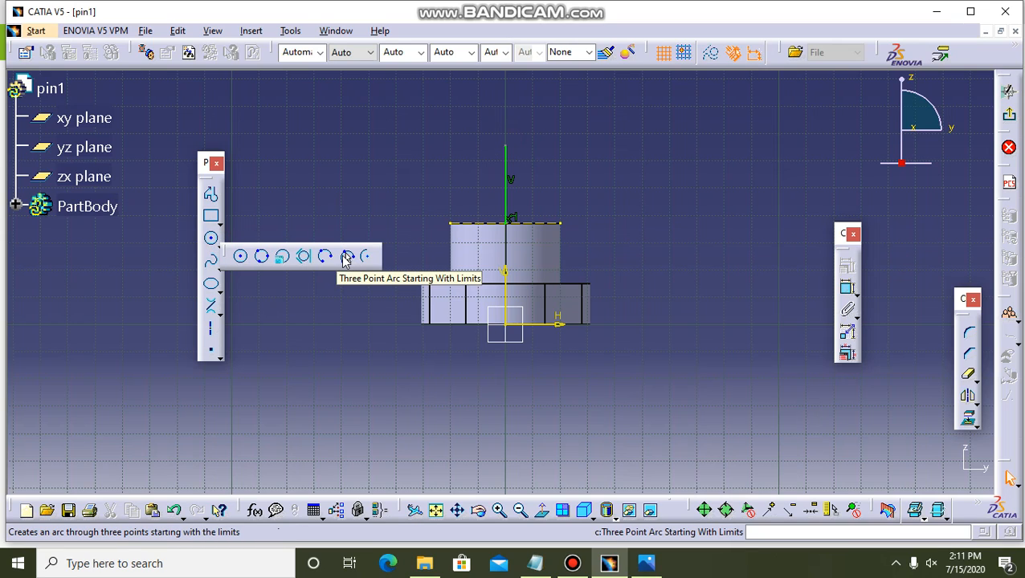
click(344, 259)
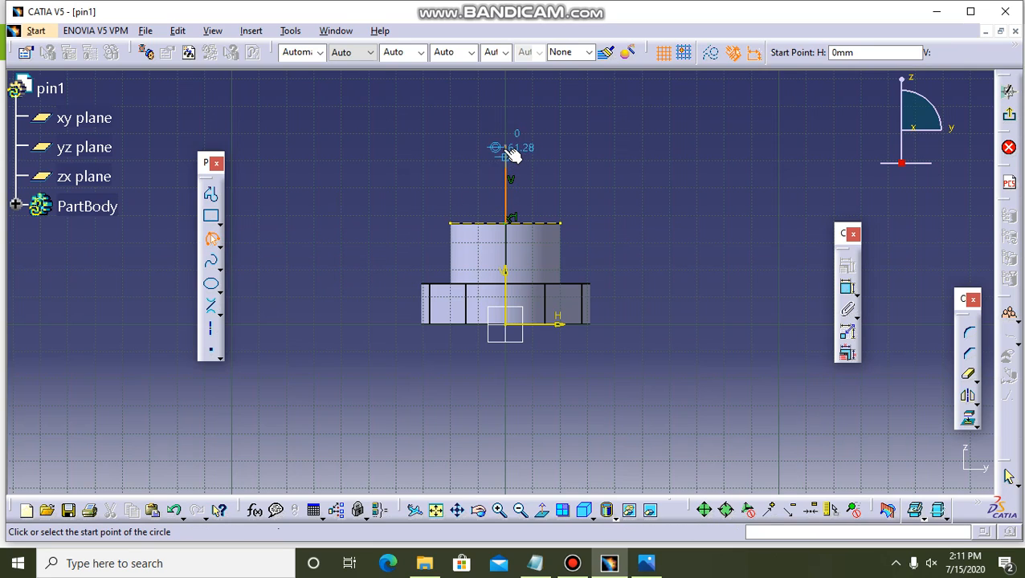
click(506, 147)
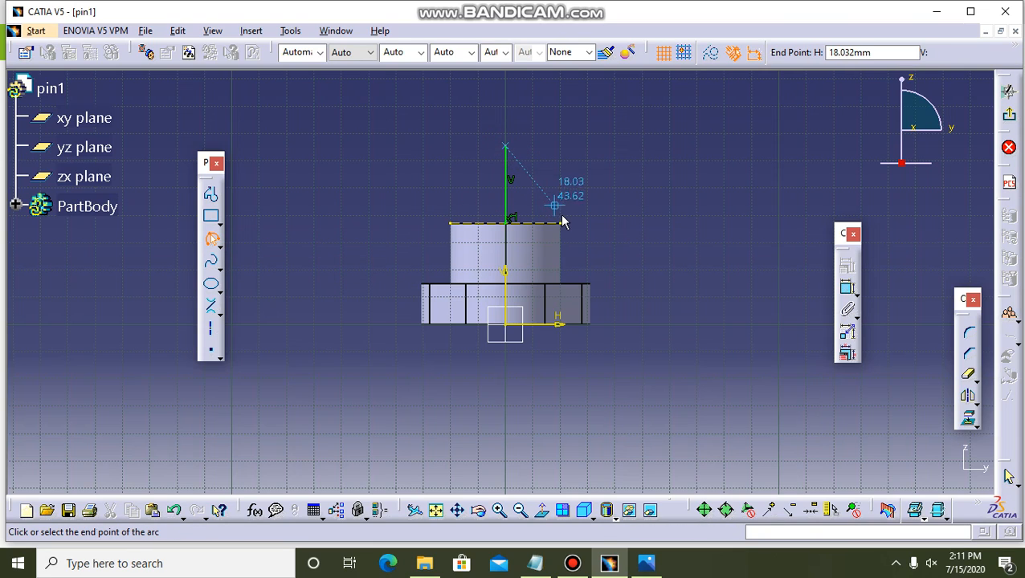
click(563, 224)
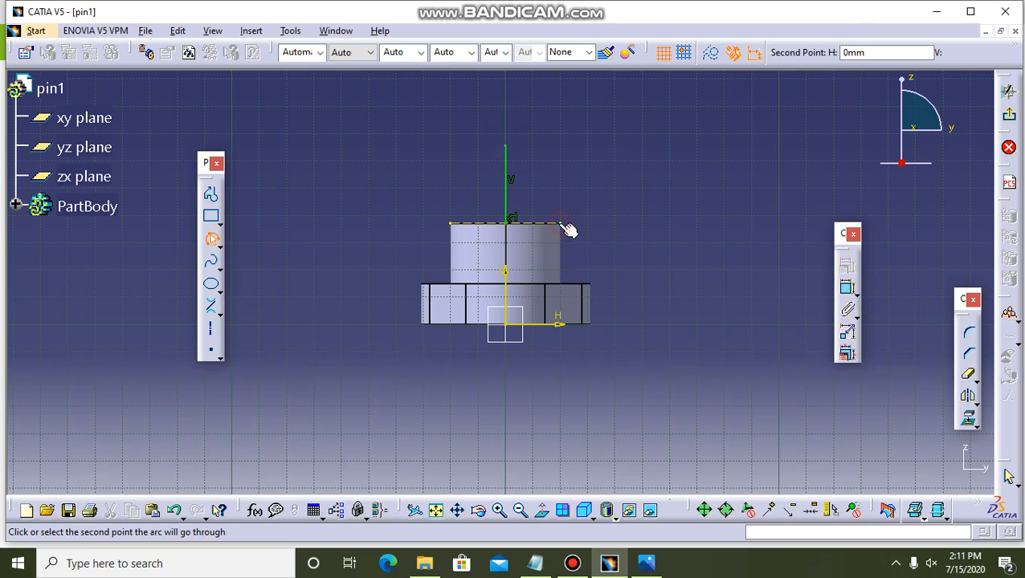
click(561, 178)
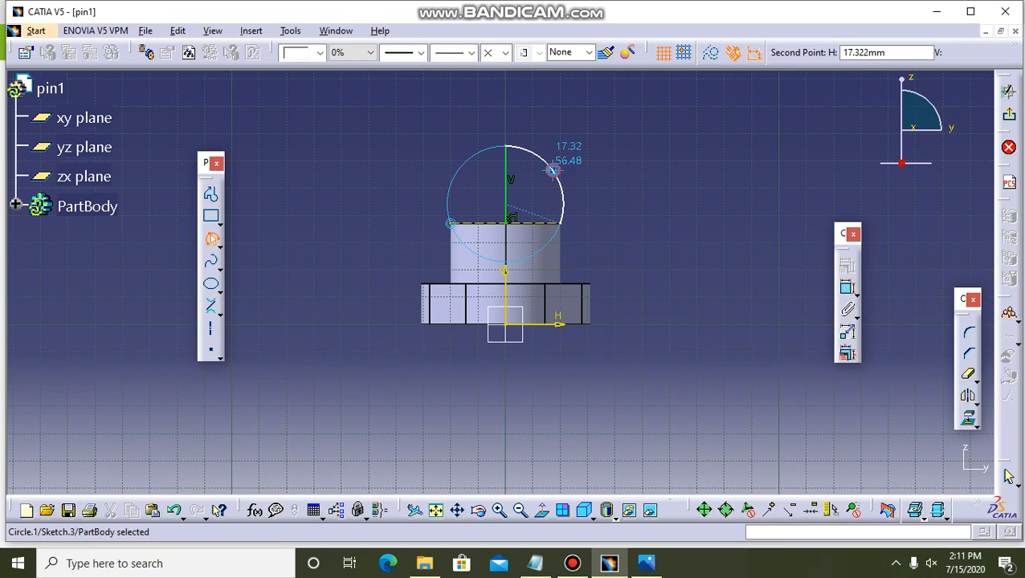
Add a radius constraint to the arc and set it to 20 mm.
click(847, 289)
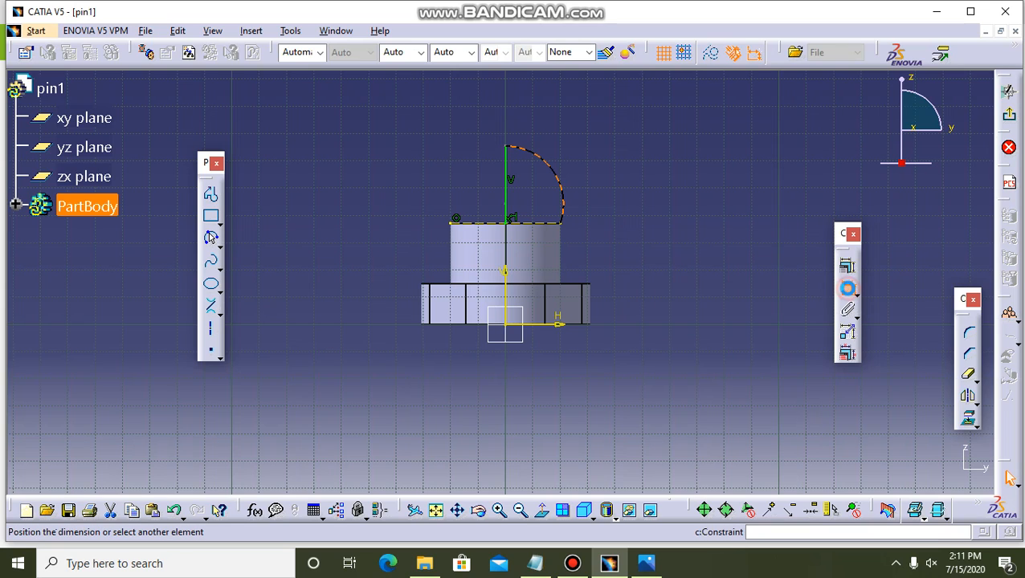
click(706, 166)
double_click(702, 165)
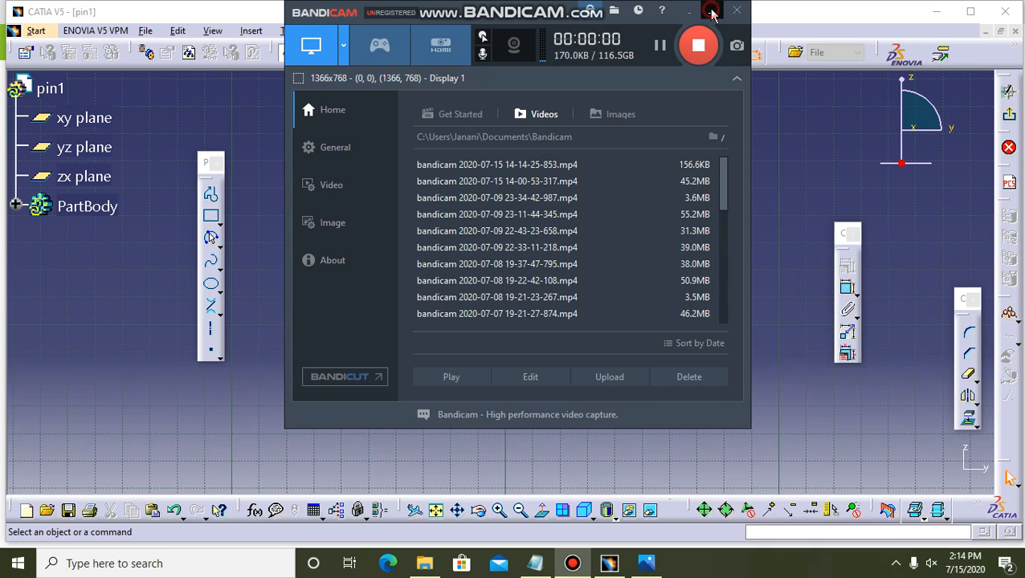
click(712, 10)
double_click(713, 147)
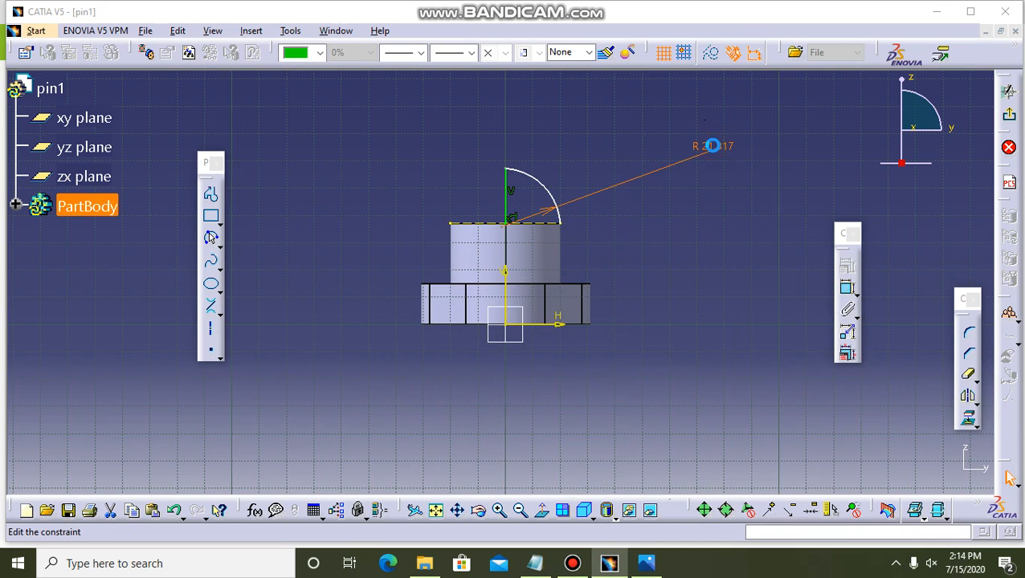
text(20)
key(Return)
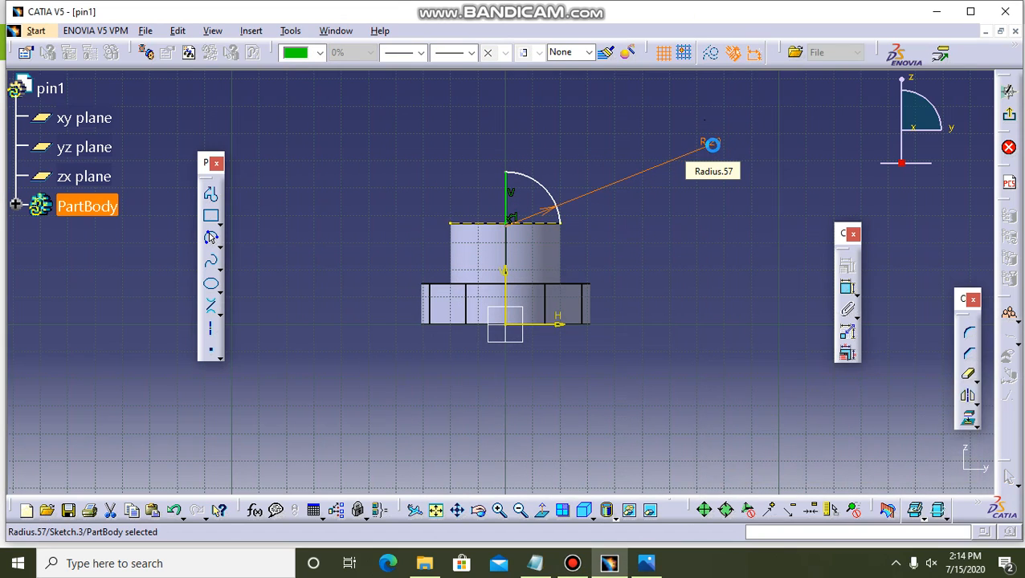
click(682, 267)
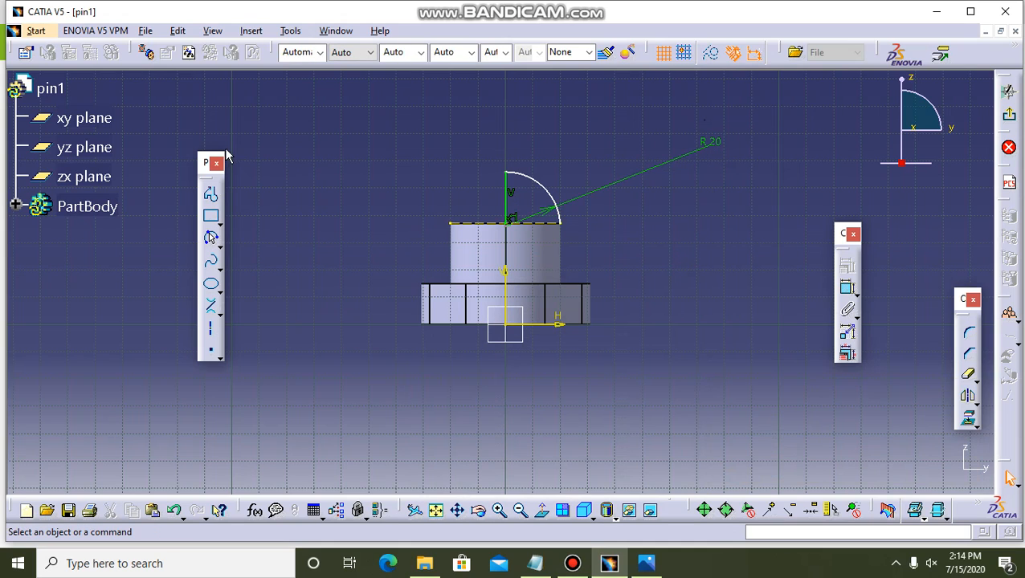
Close the quarter-circle profile with a horizontal line from the arc's outer end to the vertical line's foot, and exit the sketch.
click(211, 193)
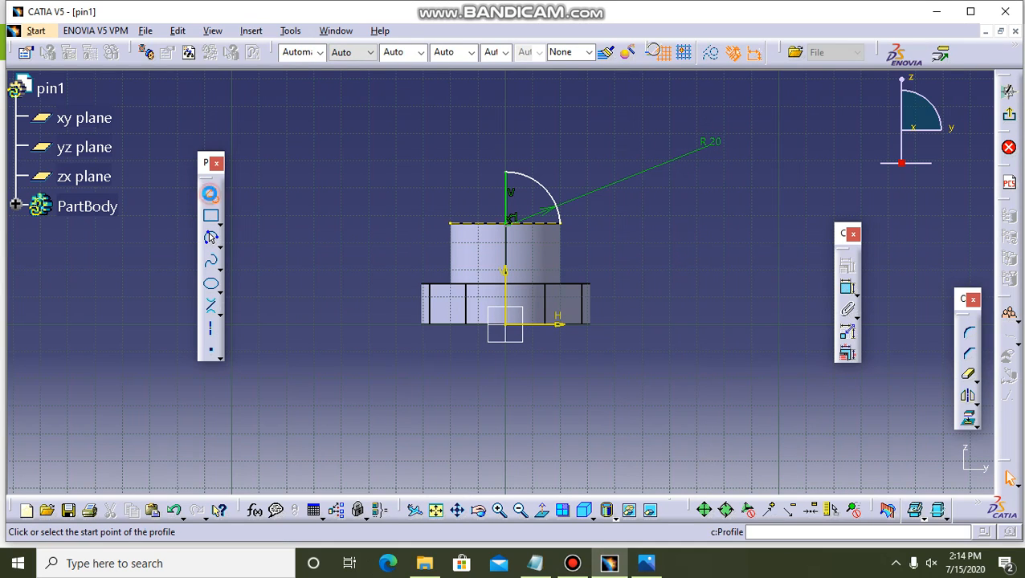
click(568, 227)
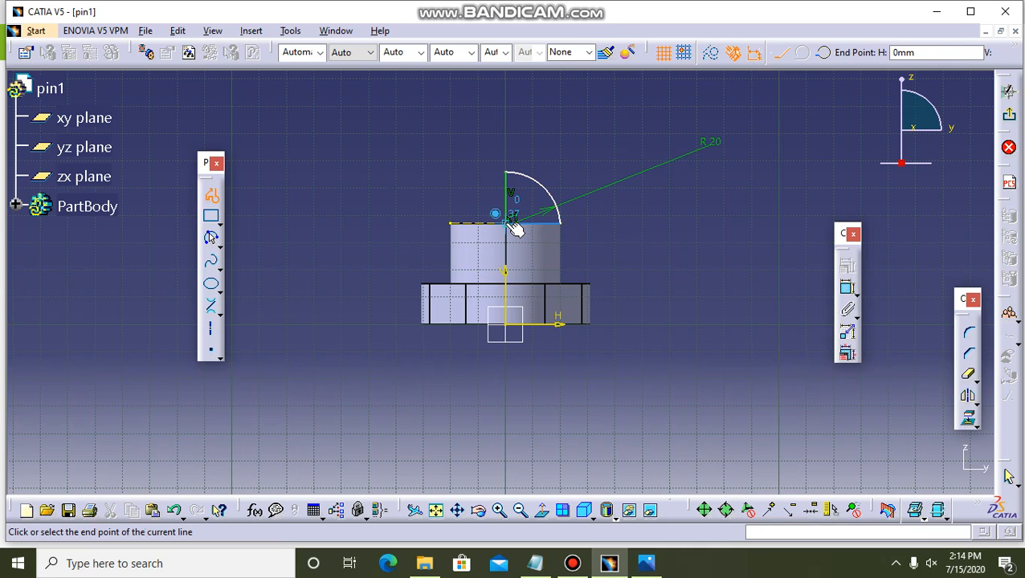
double_click(515, 230)
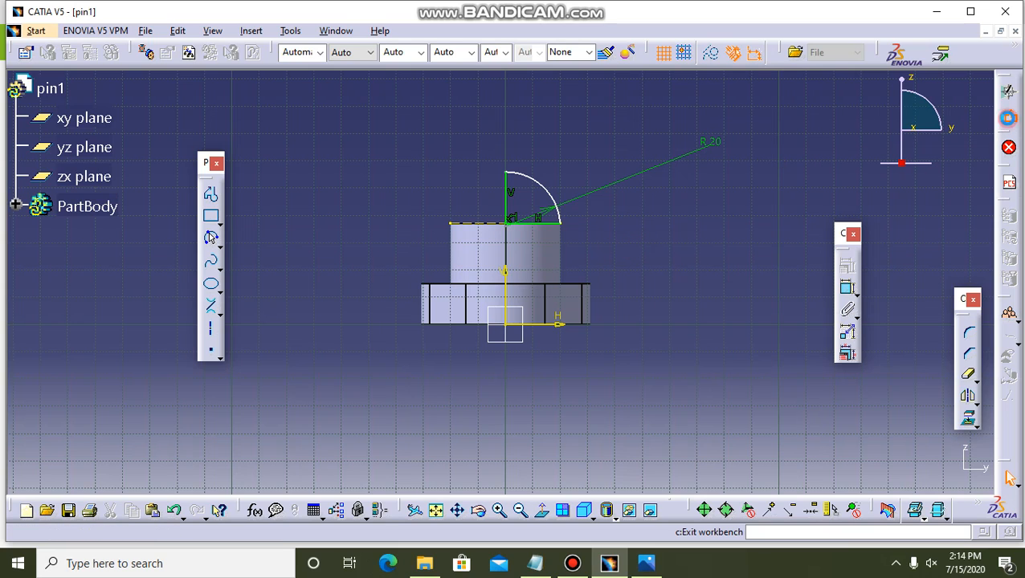
click(1008, 116)
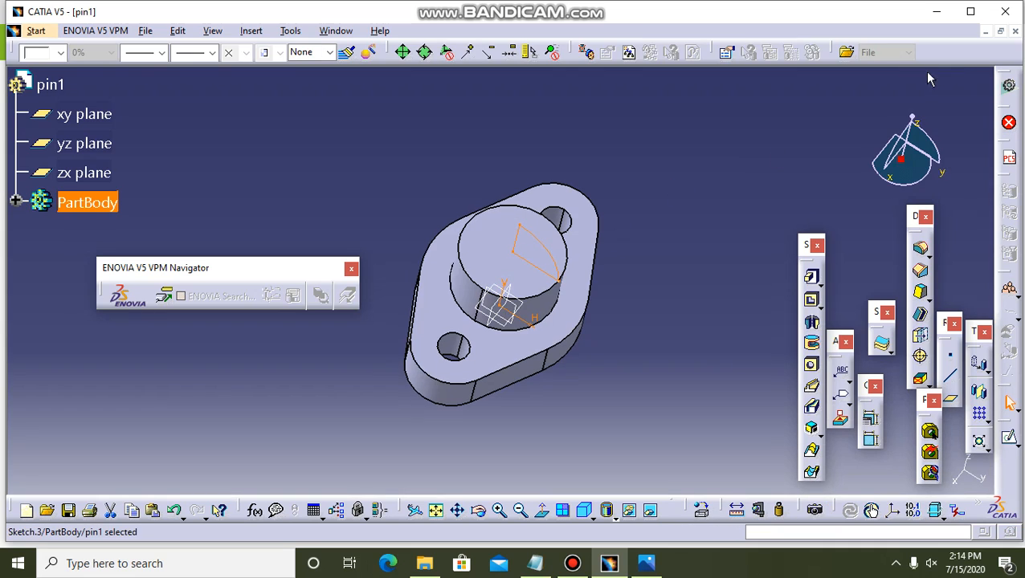
Reopen the quarter-circle sketch and apply a coincidence constraint to the points at the profile's inner corner.
click(1009, 436)
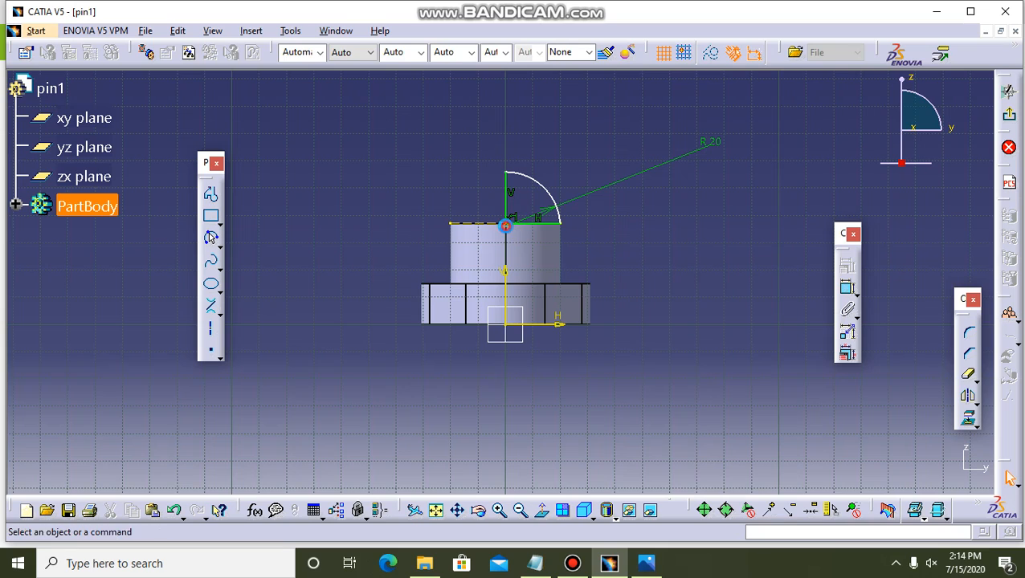
click(515, 232)
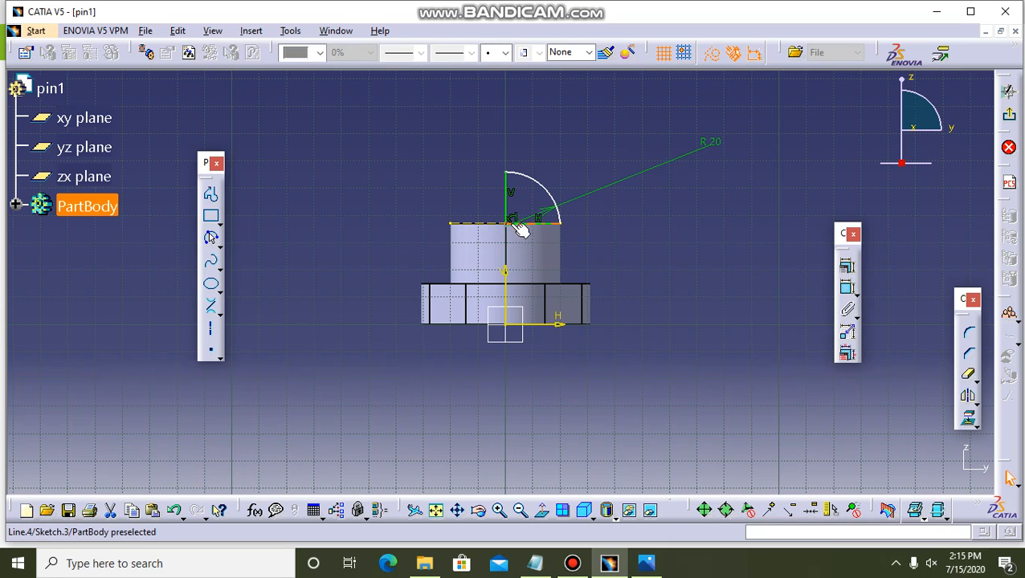
click(515, 232)
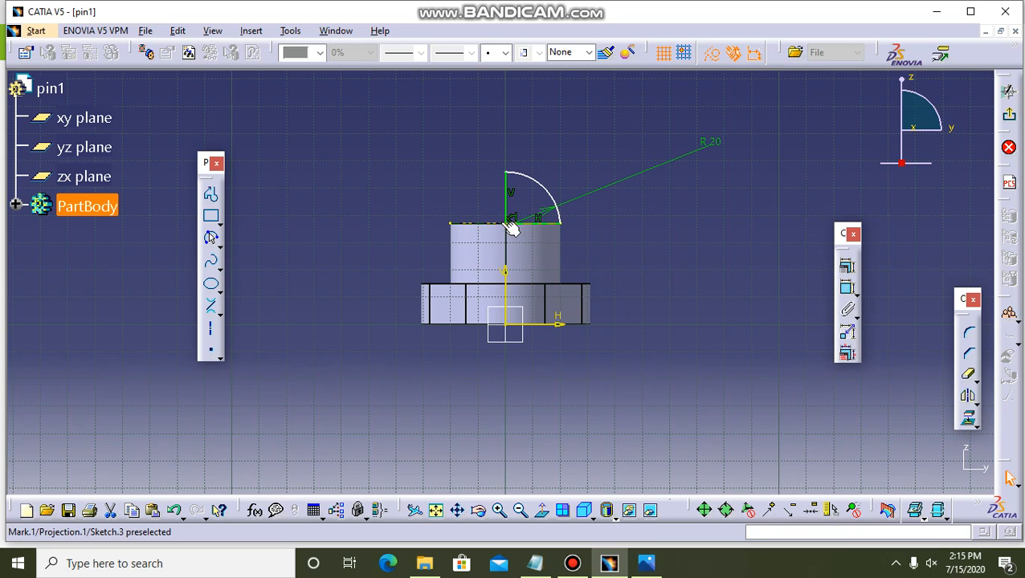
ctrl+click(512, 221)
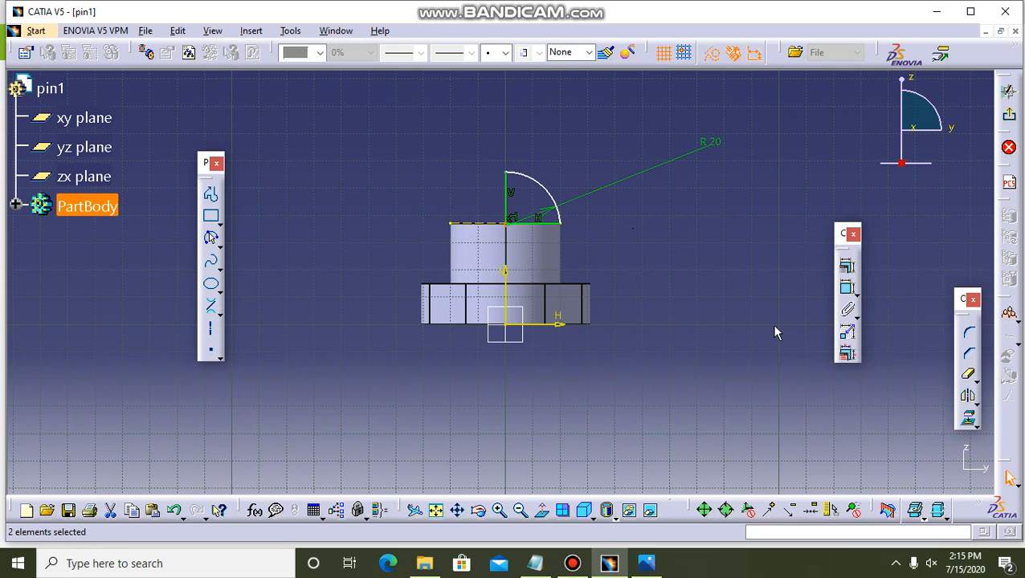
click(850, 269)
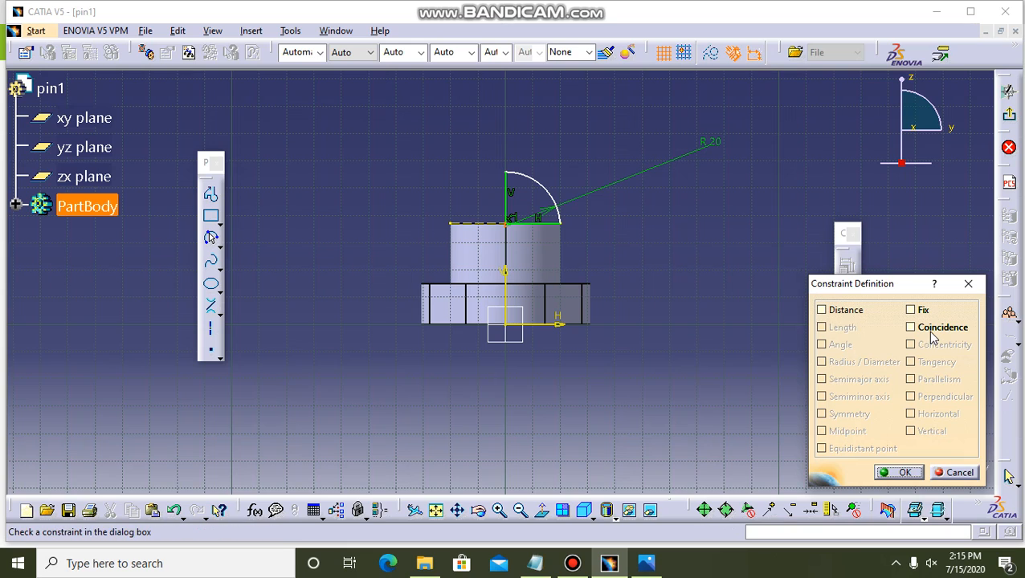
click(913, 327)
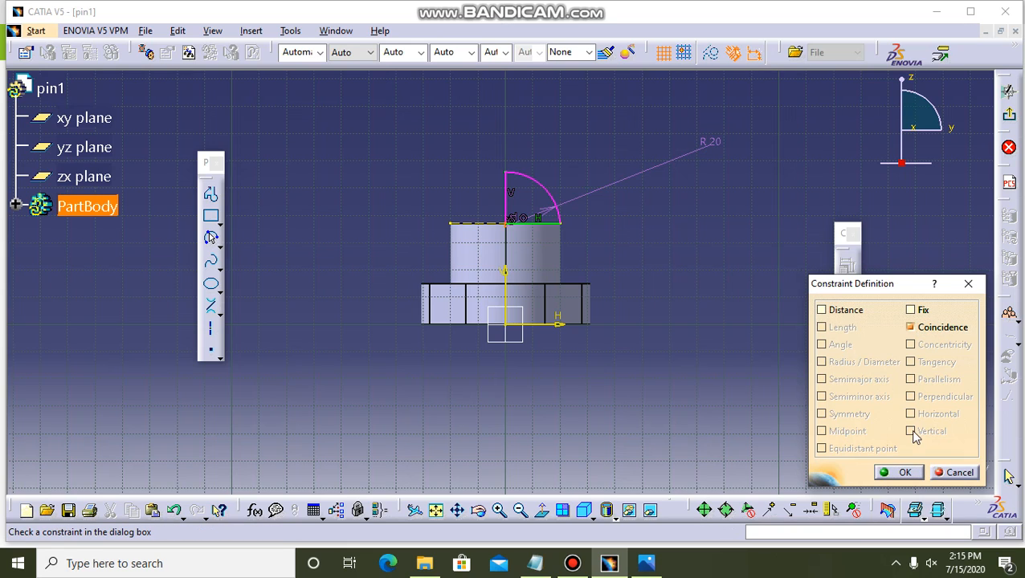
click(906, 473)
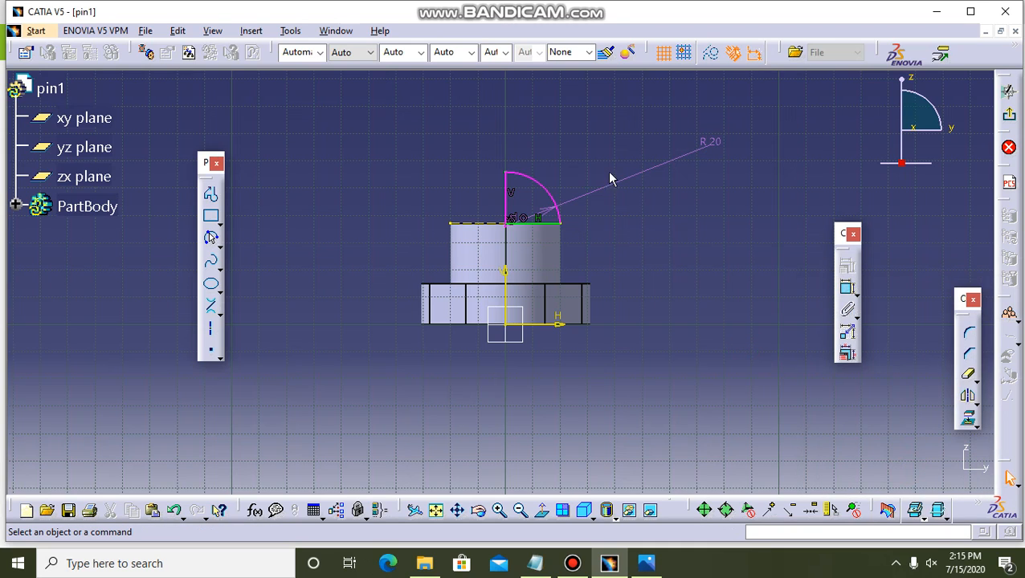
Delete the arc's 20 mm radius constraint and exit the sketch.
click(613, 184)
click(676, 343)
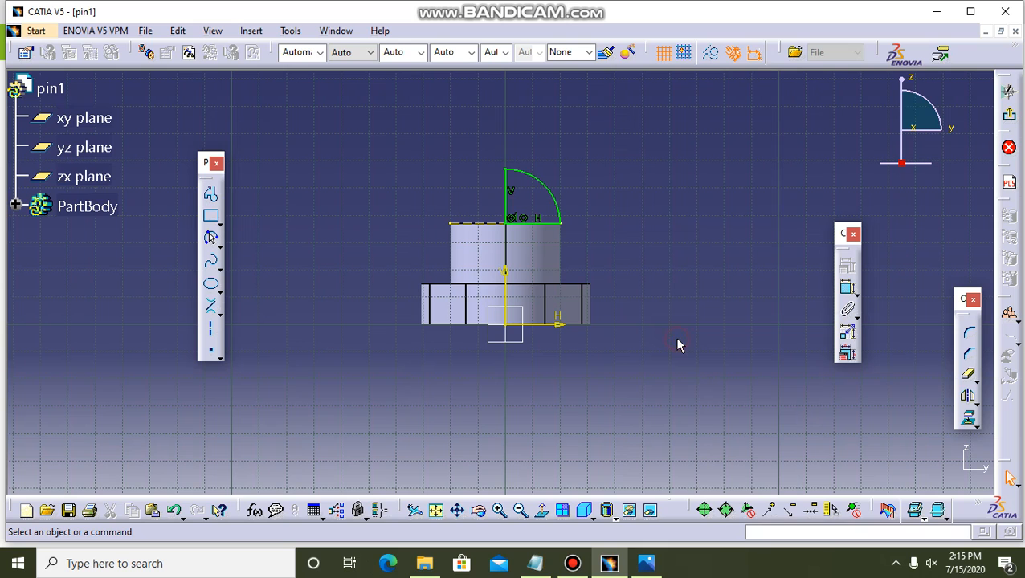
click(572, 563)
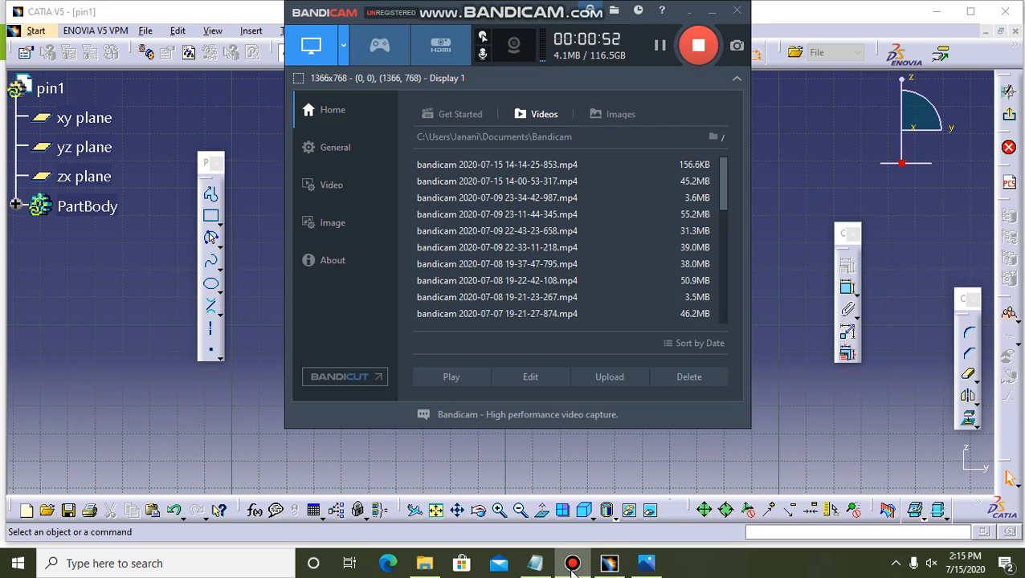
click(572, 564)
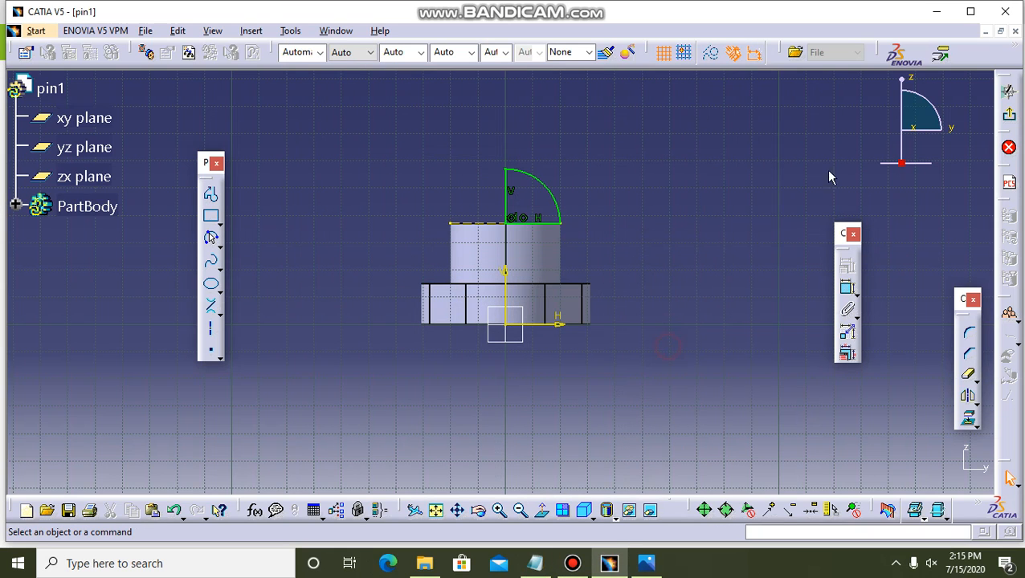
click(1009, 91)
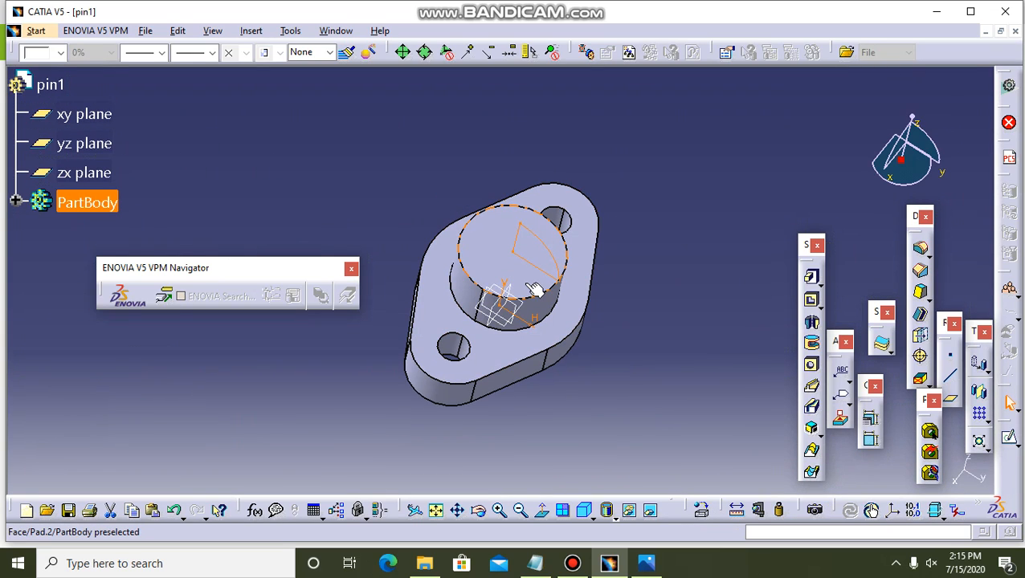
Revolve the quarter-circle sketch 360 degrees about its vertical edge with Shaft to form the dome on the boss.
click(812, 322)
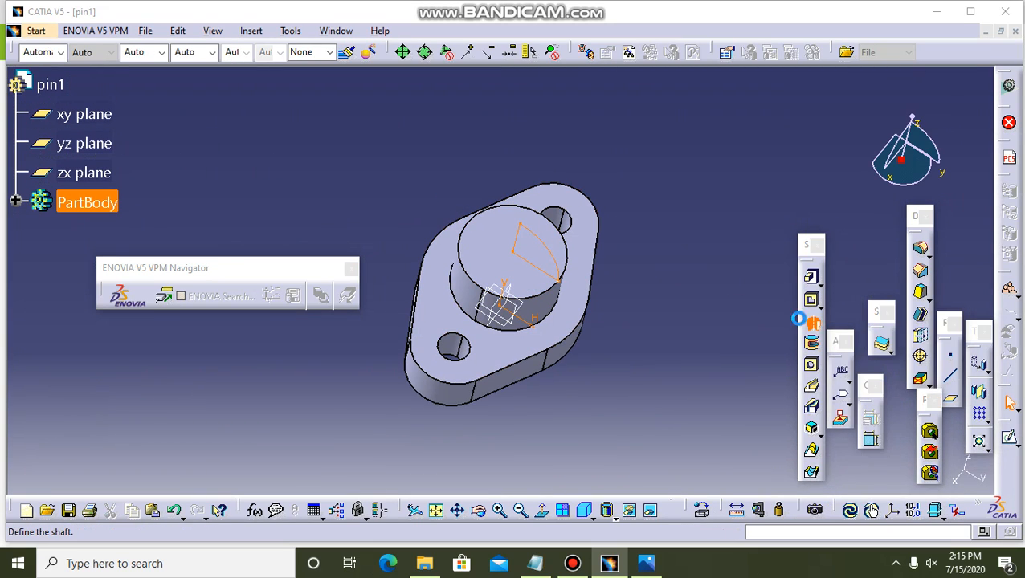
click(523, 245)
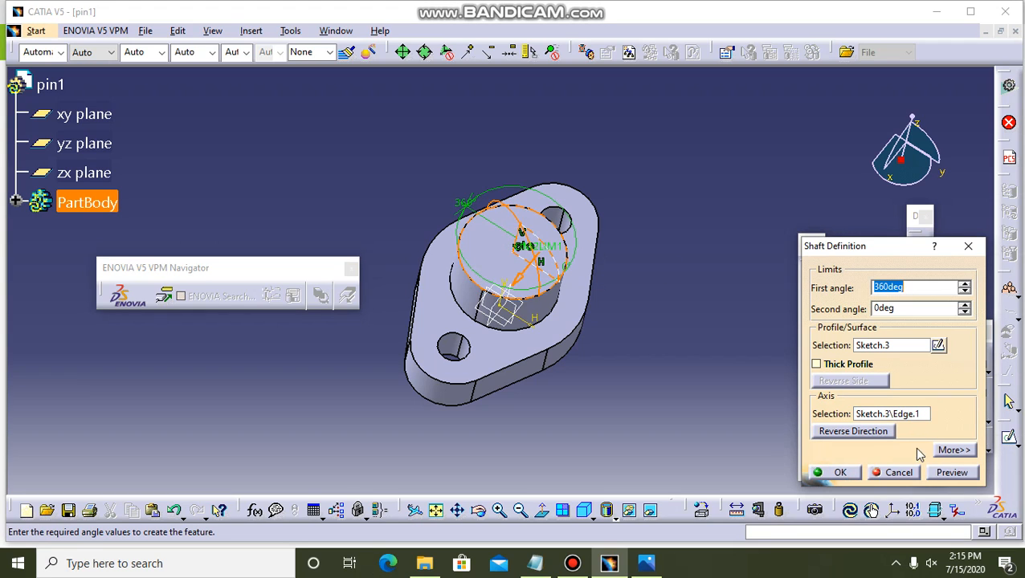
click(951, 473)
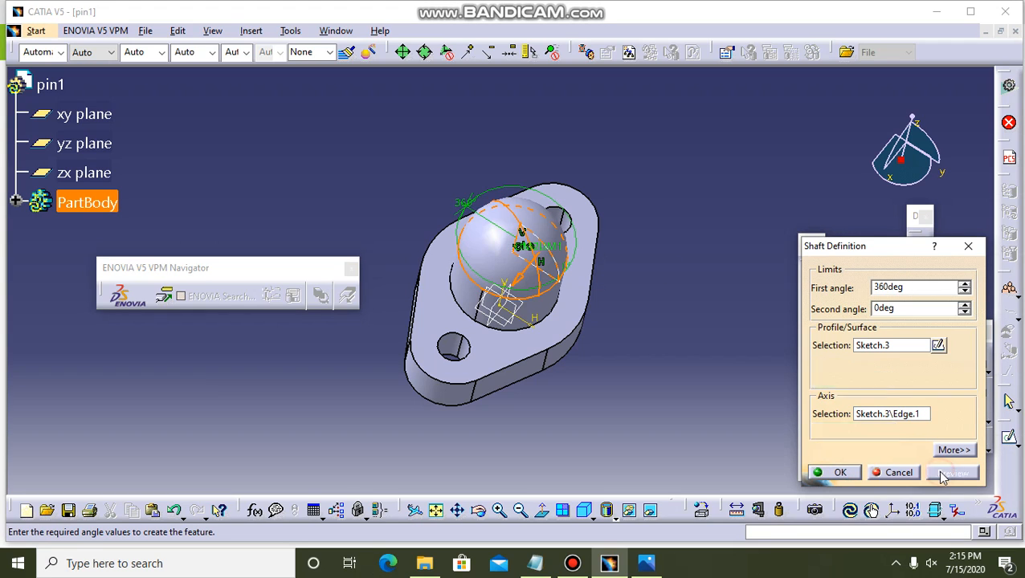
click(847, 474)
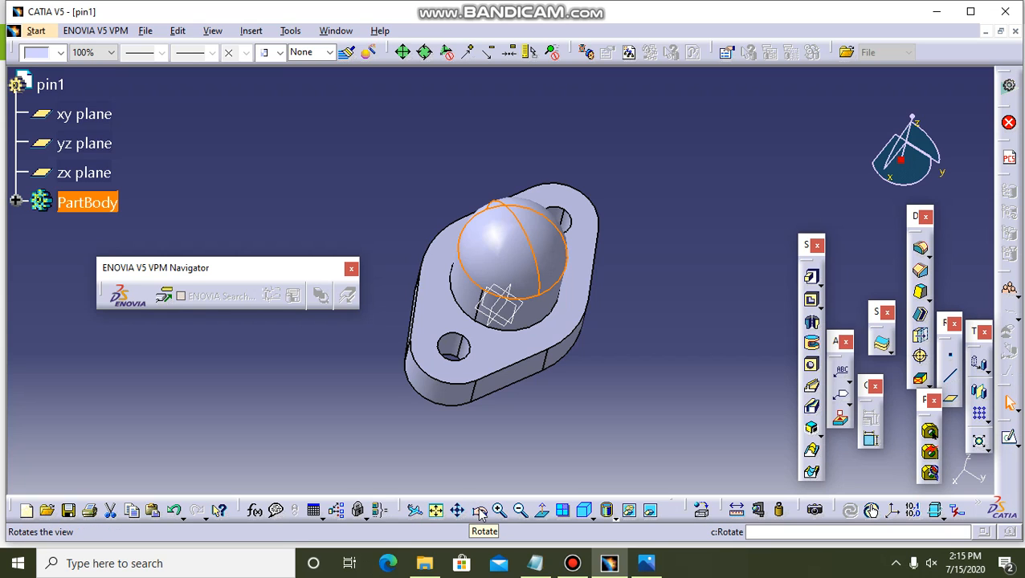
click(479, 514)
drag(574, 406, 469, 319)
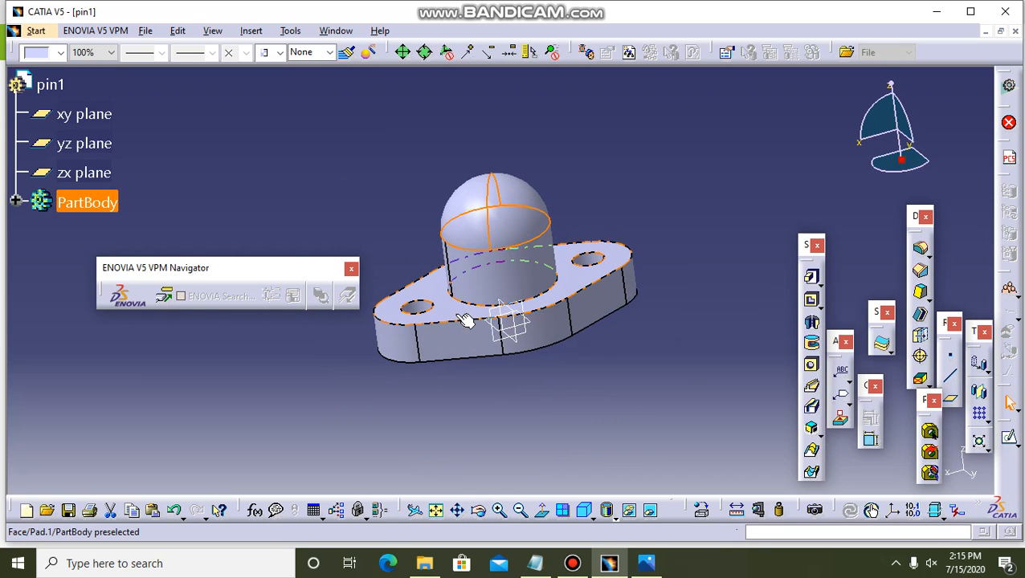
click(596, 170)
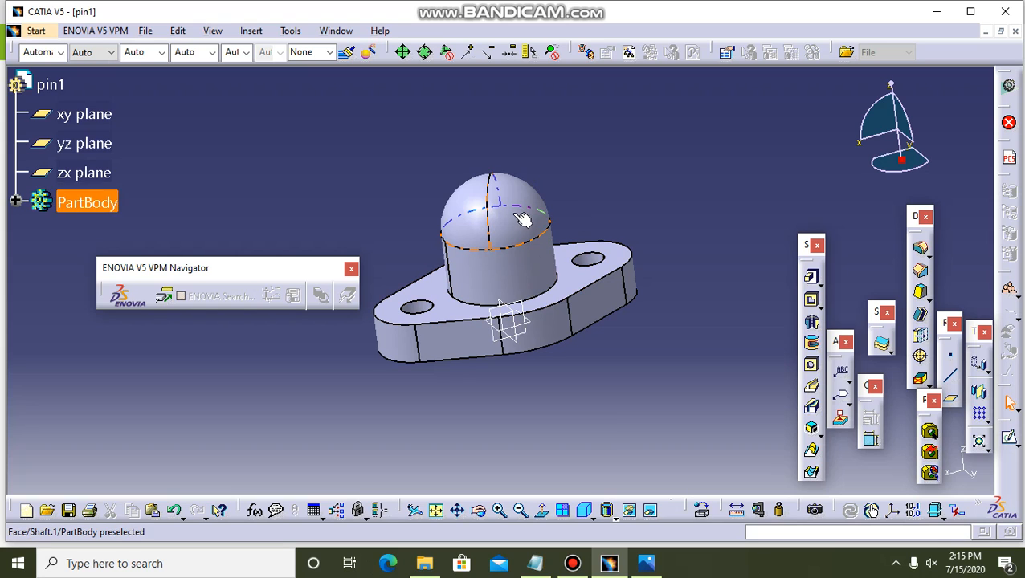
Consult the reference drawing in Photos, return to CATIA and start a new sketch on the zx plane.
click(646, 563)
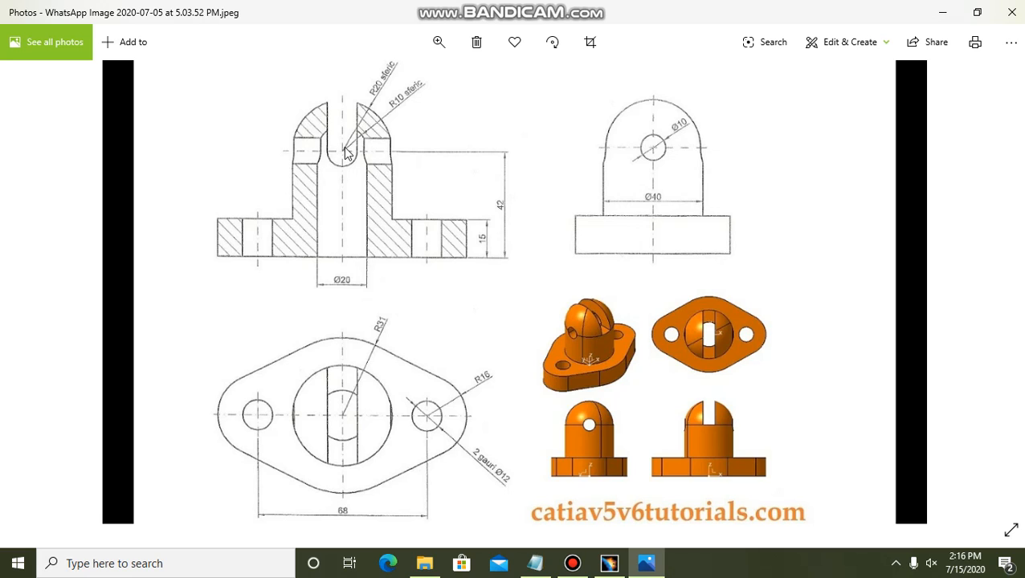
click(609, 563)
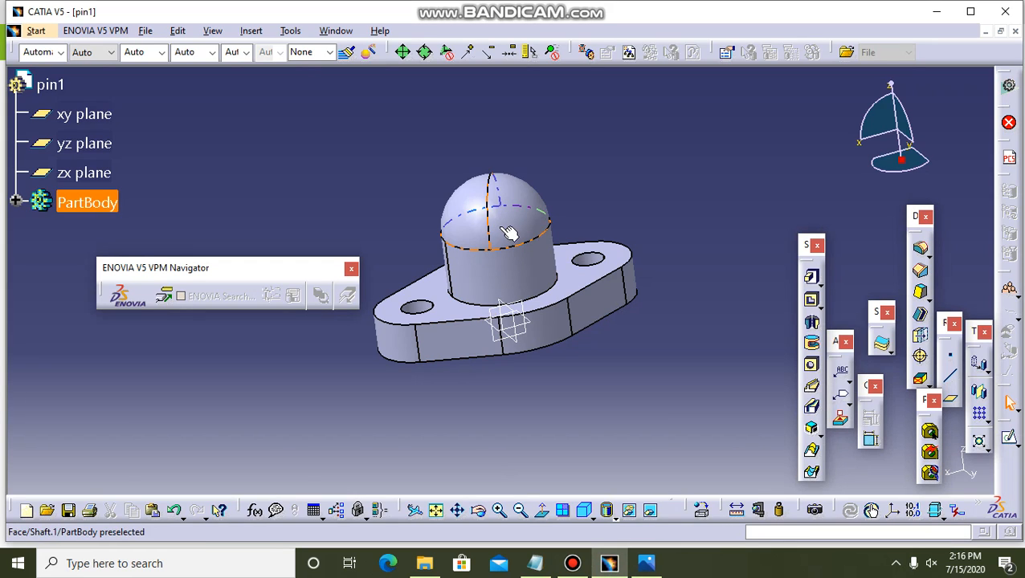
click(527, 315)
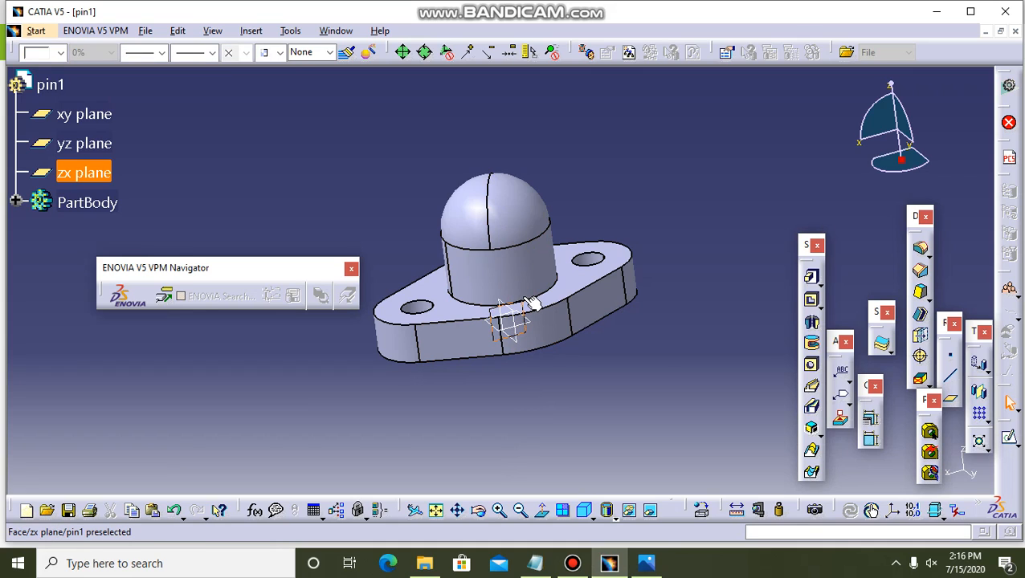
click(1008, 441)
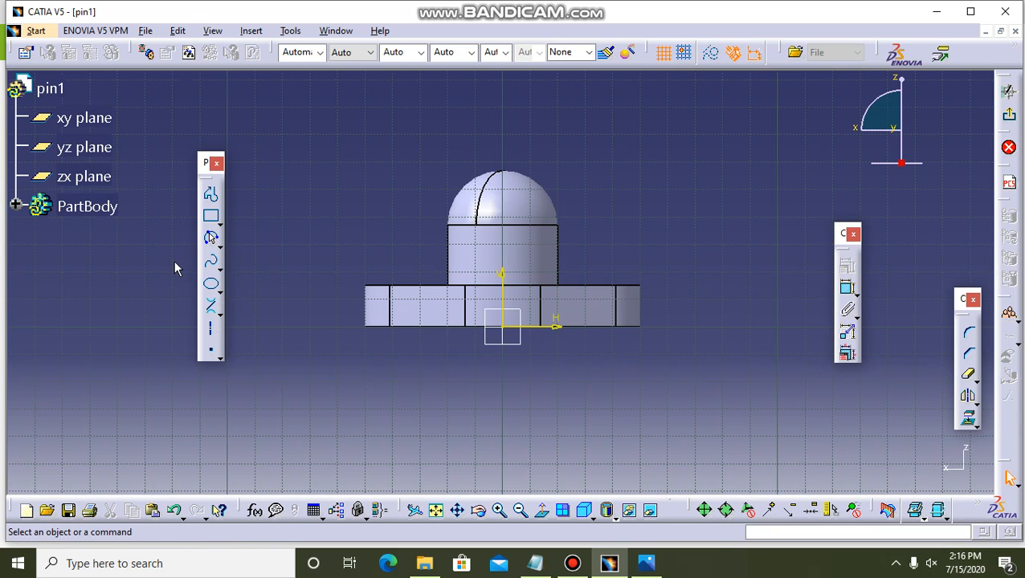
Project the dome's base edge into the sketch and convert the projection to a construction line.
click(211, 194)
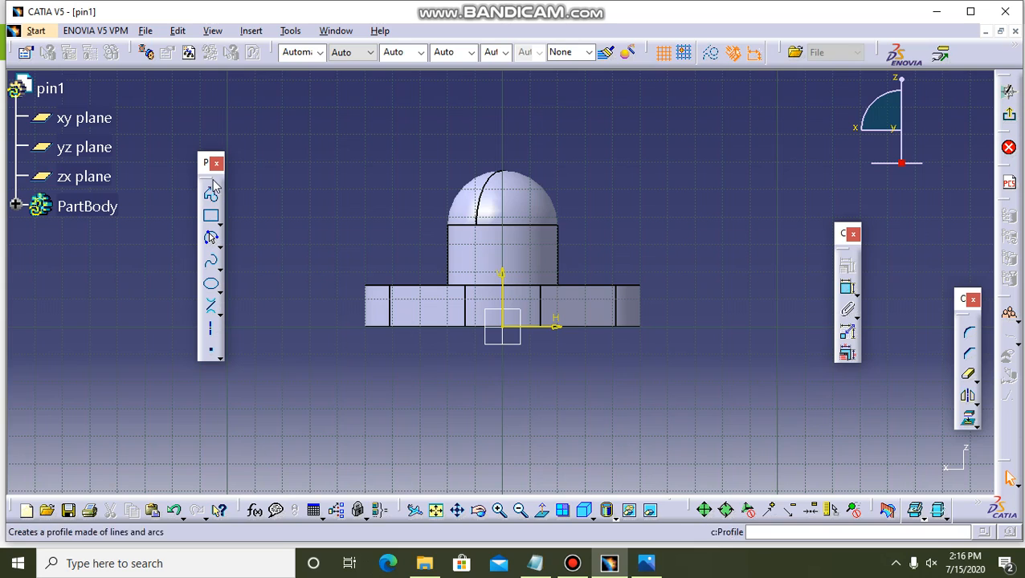
click(517, 226)
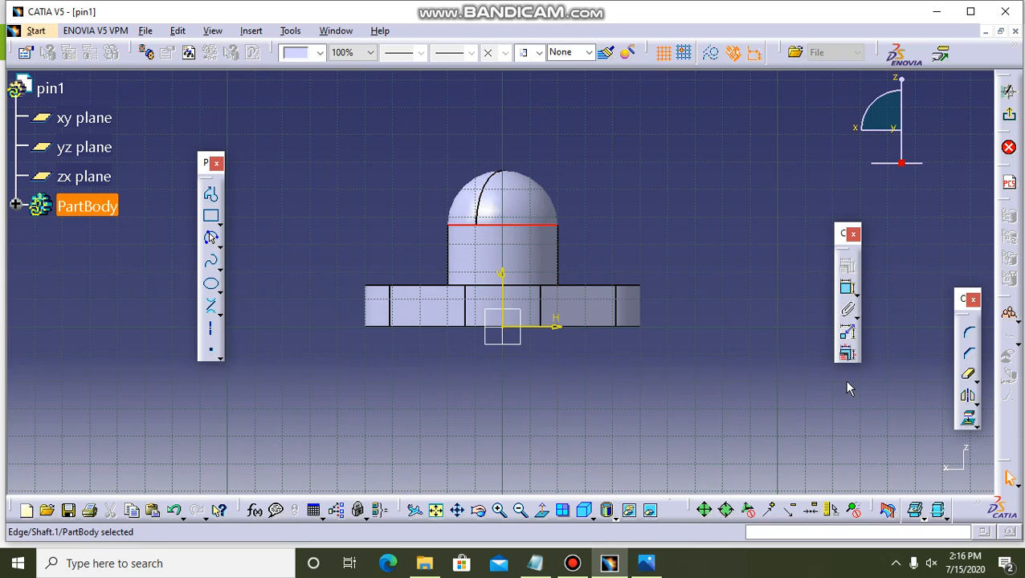
click(967, 417)
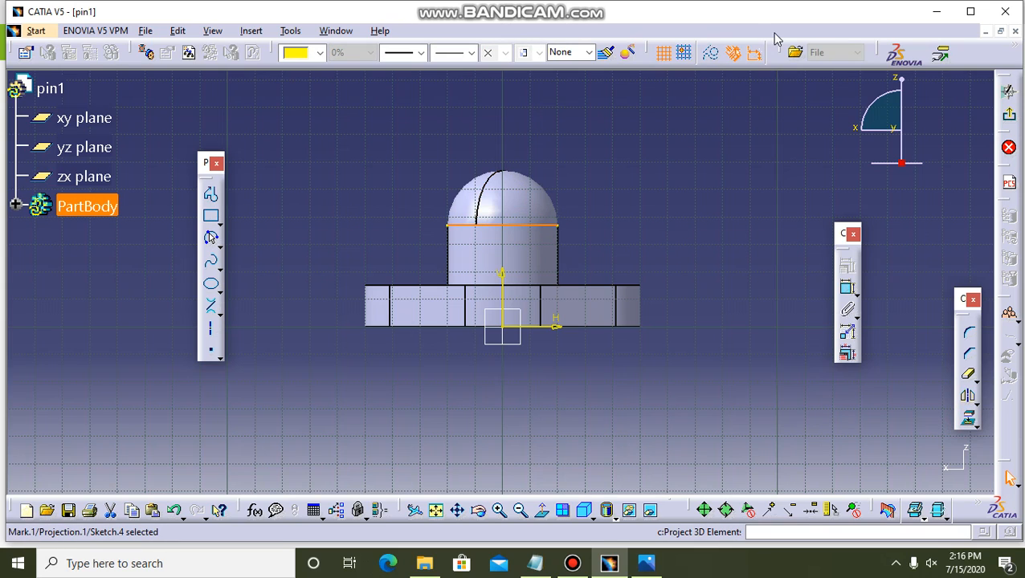
click(704, 61)
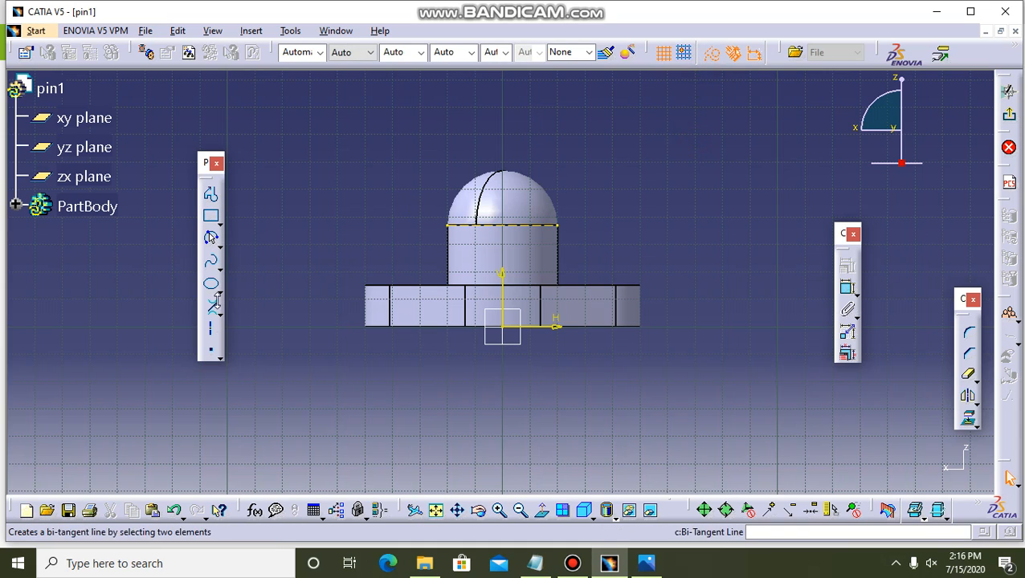
Draw a circle about 20 mm in diameter centred on the midpoint of the projected construction line.
click(218, 243)
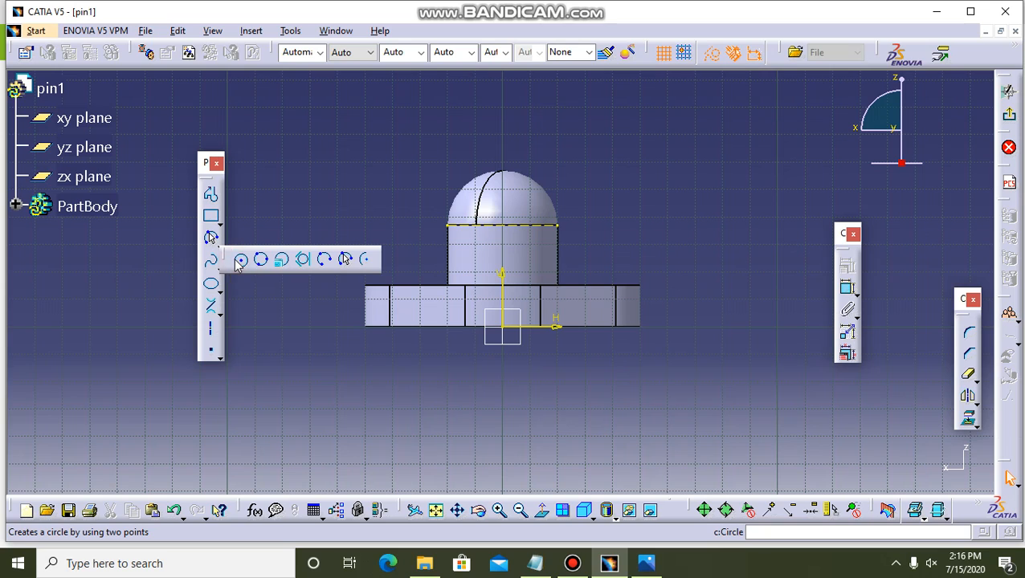
click(240, 260)
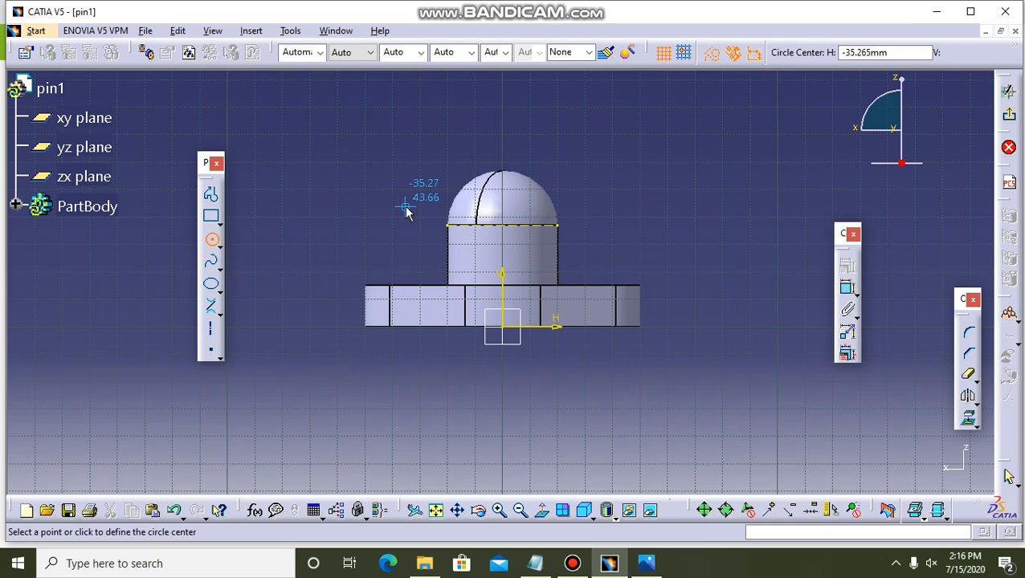
click(503, 227)
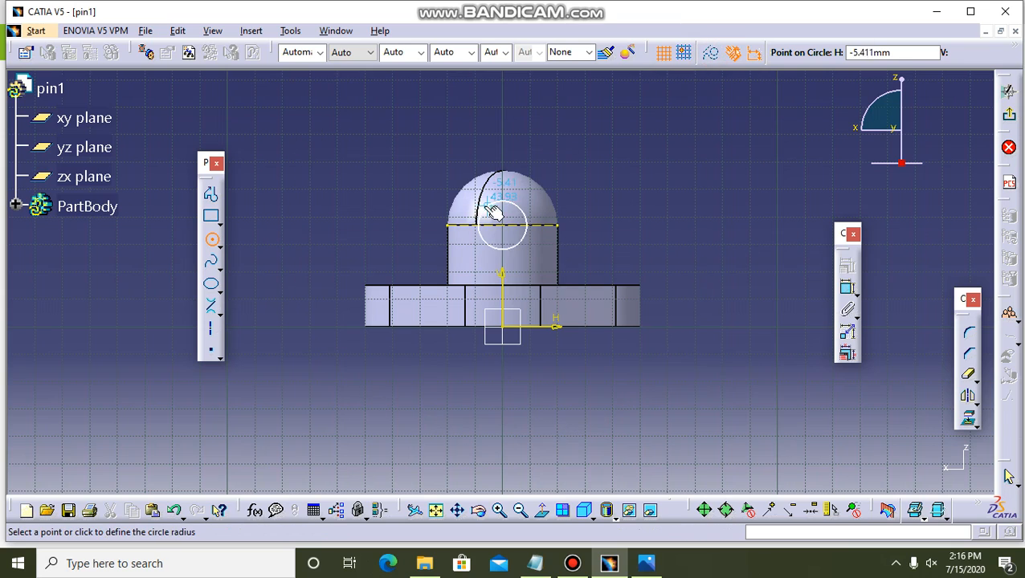
click(511, 204)
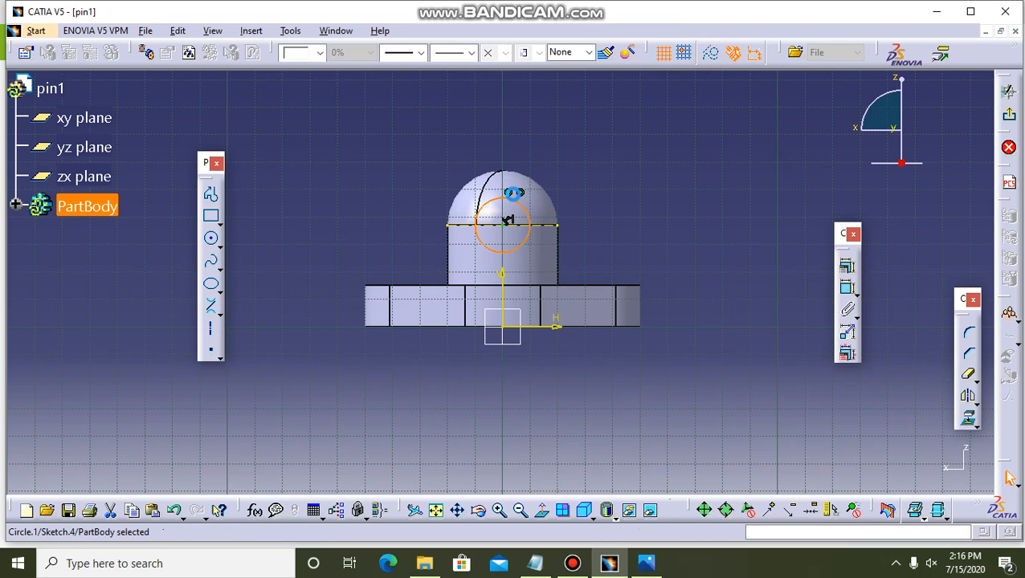
Add a diameter constraint to the circle and set it to 10 mm.
click(847, 287)
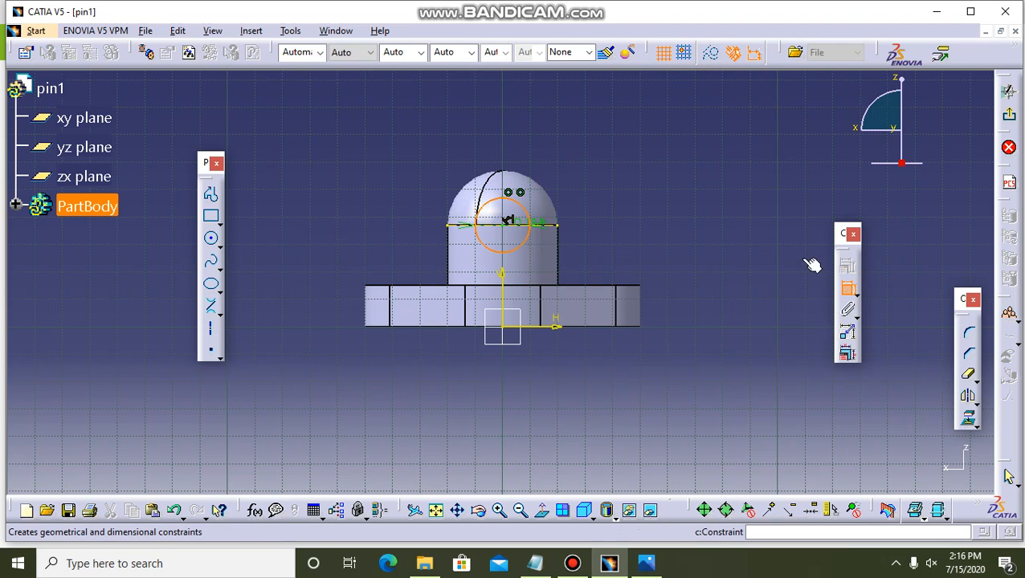
click(698, 183)
double_click(693, 183)
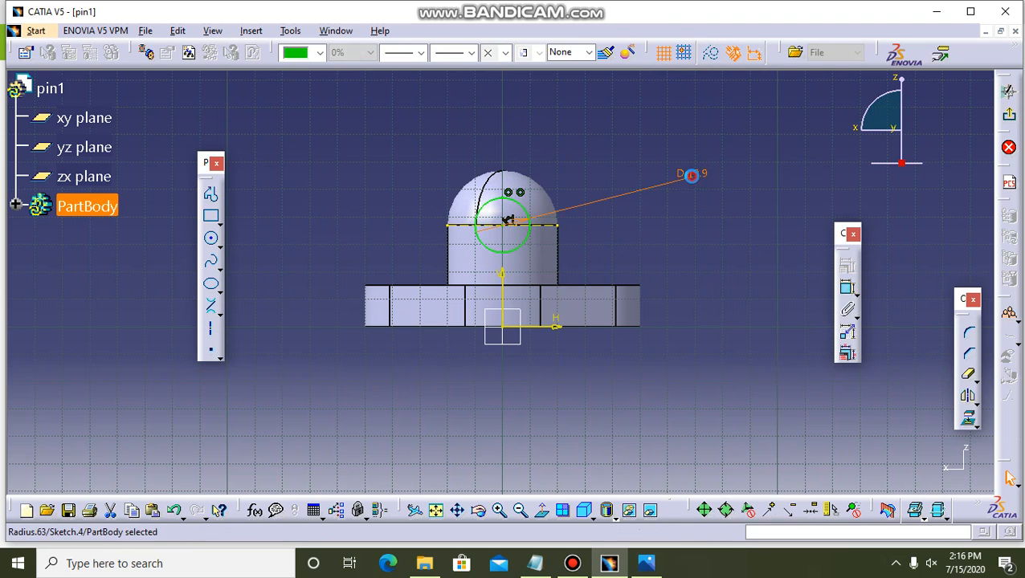
text(1)
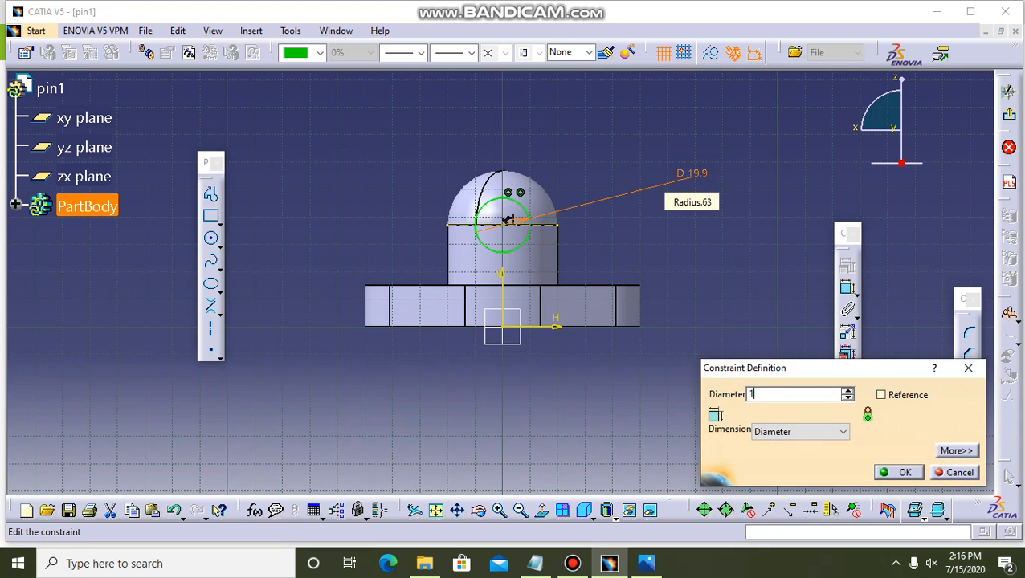
text(0)
key(Return)
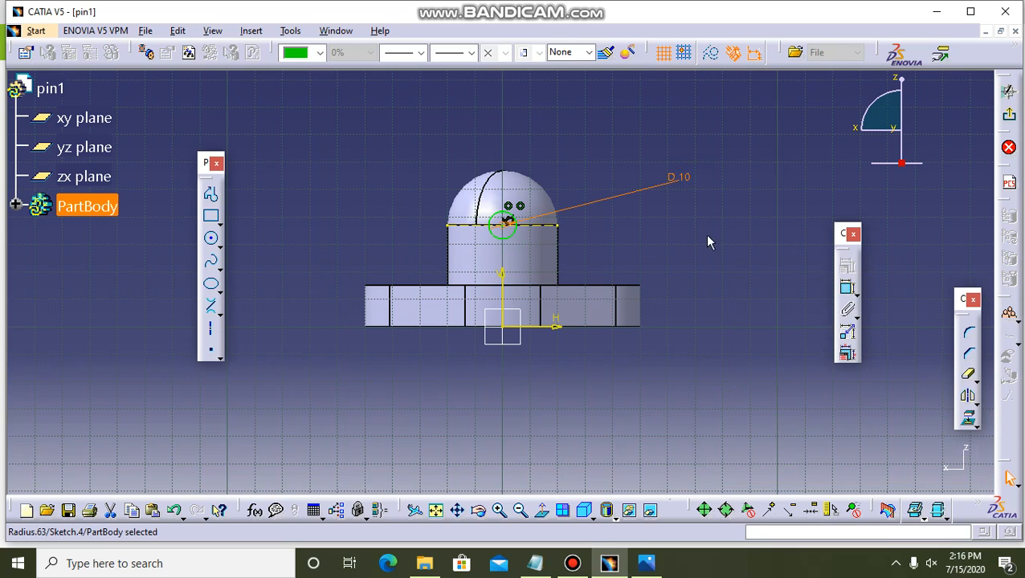
click(713, 233)
ctrl+middle_drag(718, 230, 726, 247)
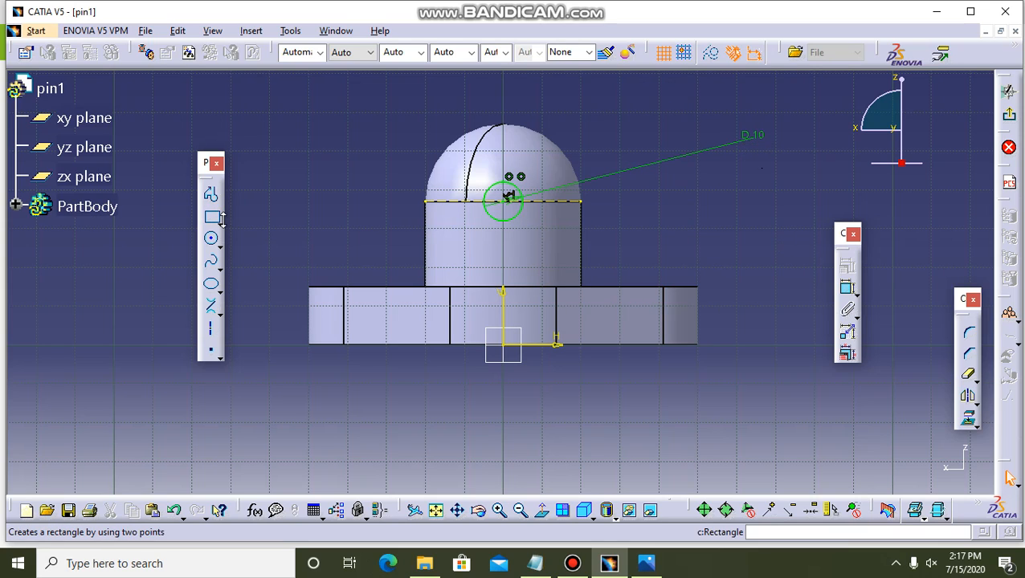
Trim away the half of the circle above the construction line with Quick Trim.
click(969, 381)
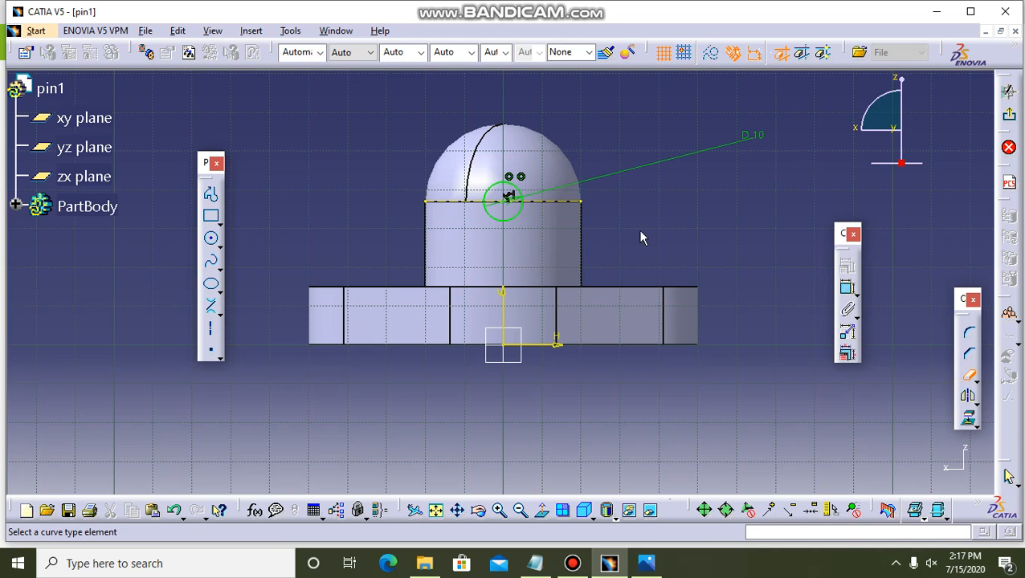
click(515, 185)
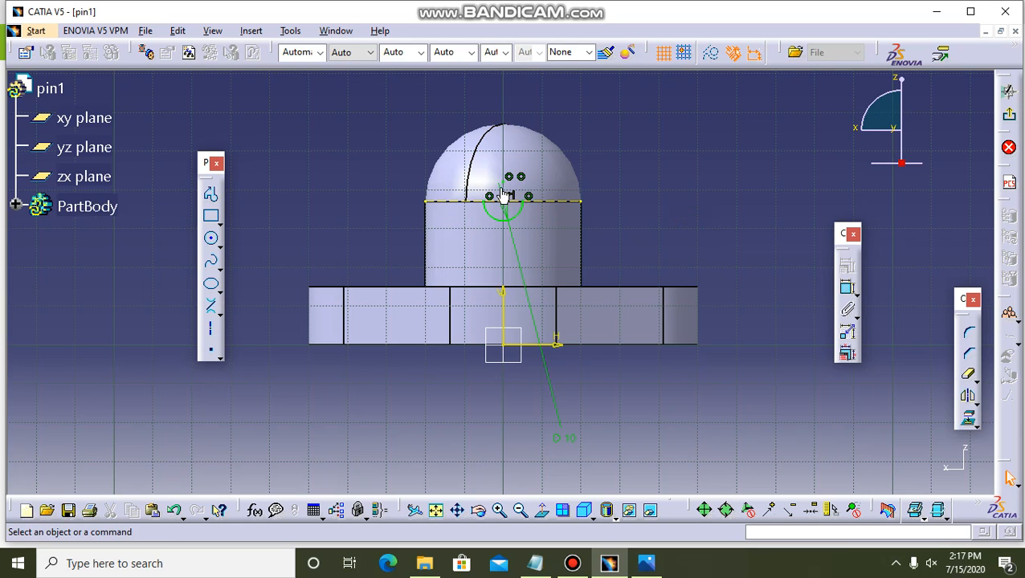
click(514, 184)
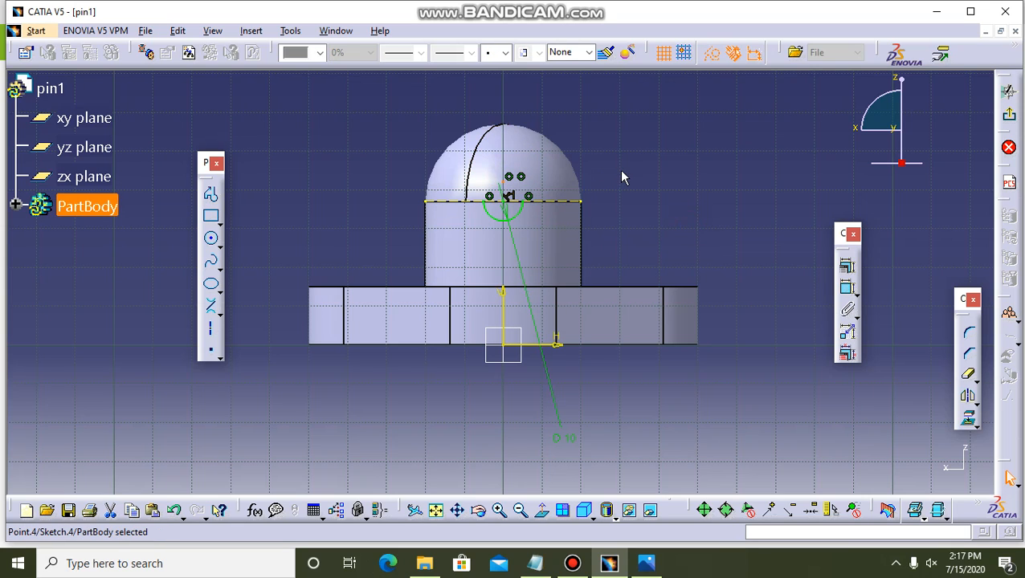
click(968, 374)
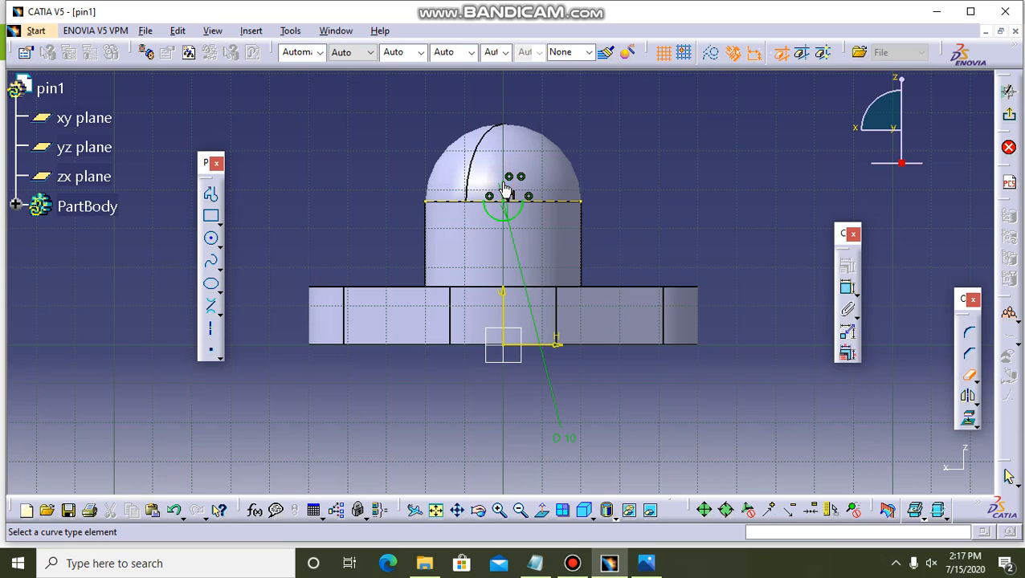
key(Escape)
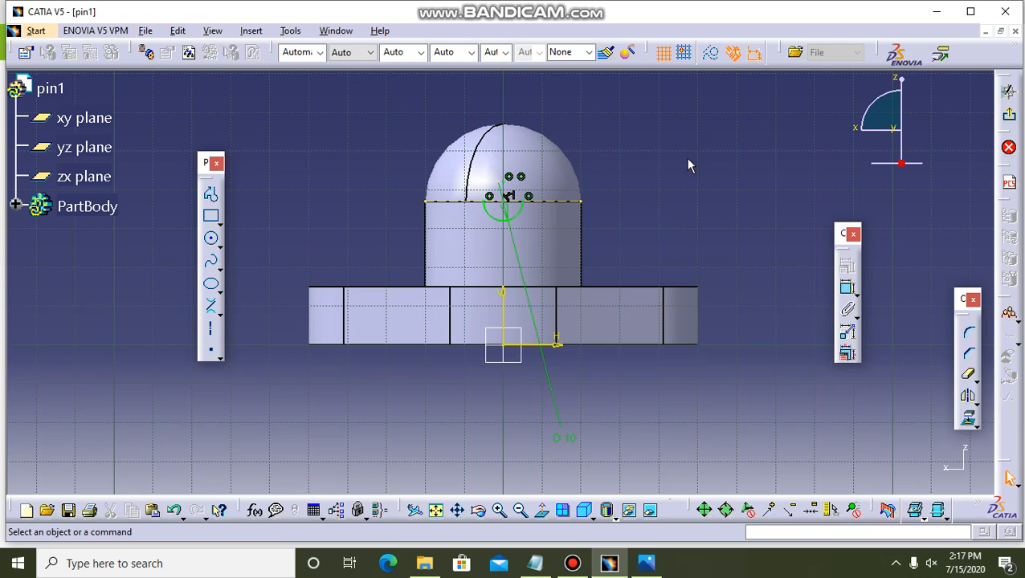
Draw a vertical line up from each end of the semicircle, both ending at the same height above the dome.
click(211, 194)
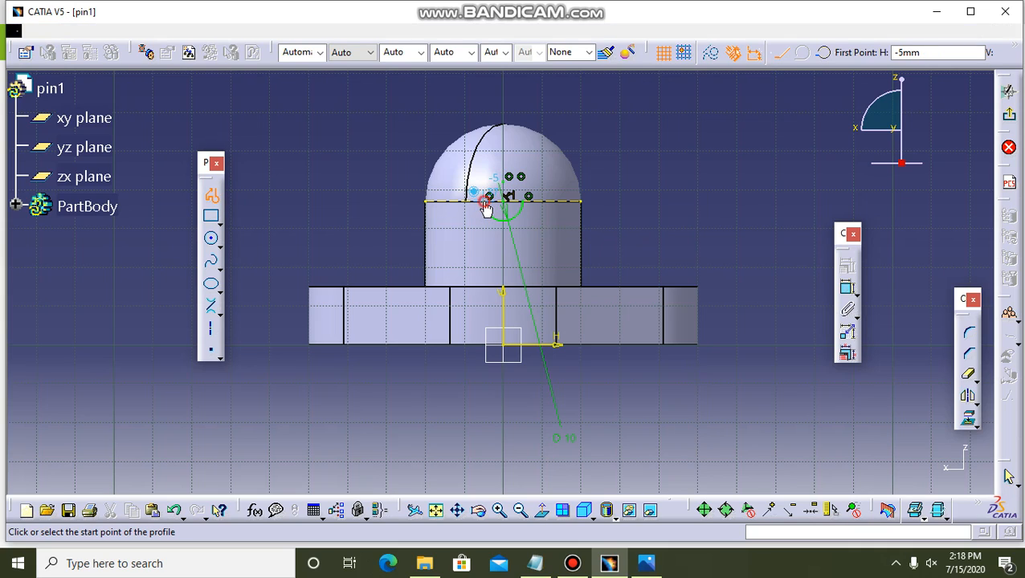
click(484, 203)
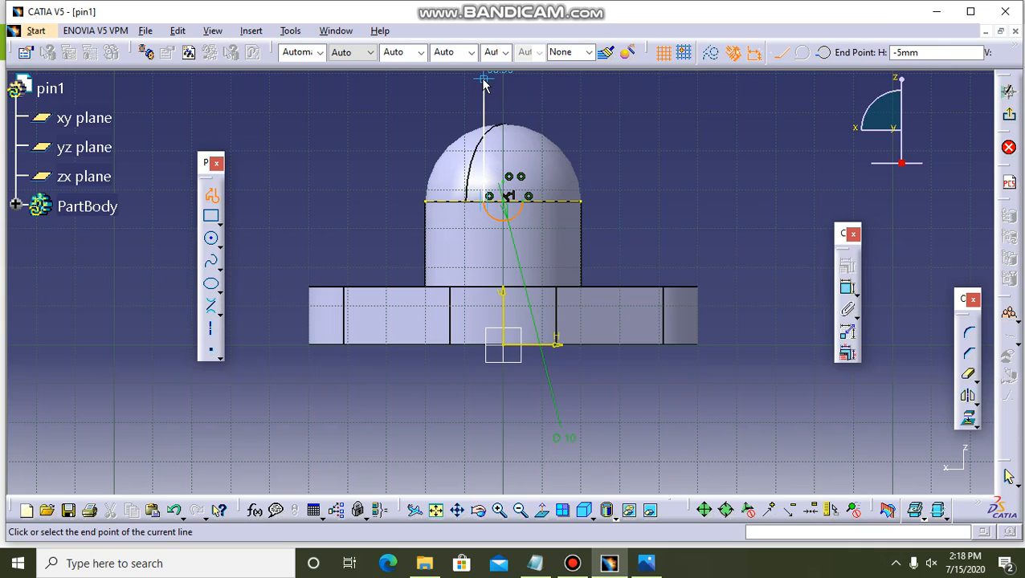
click(483, 80)
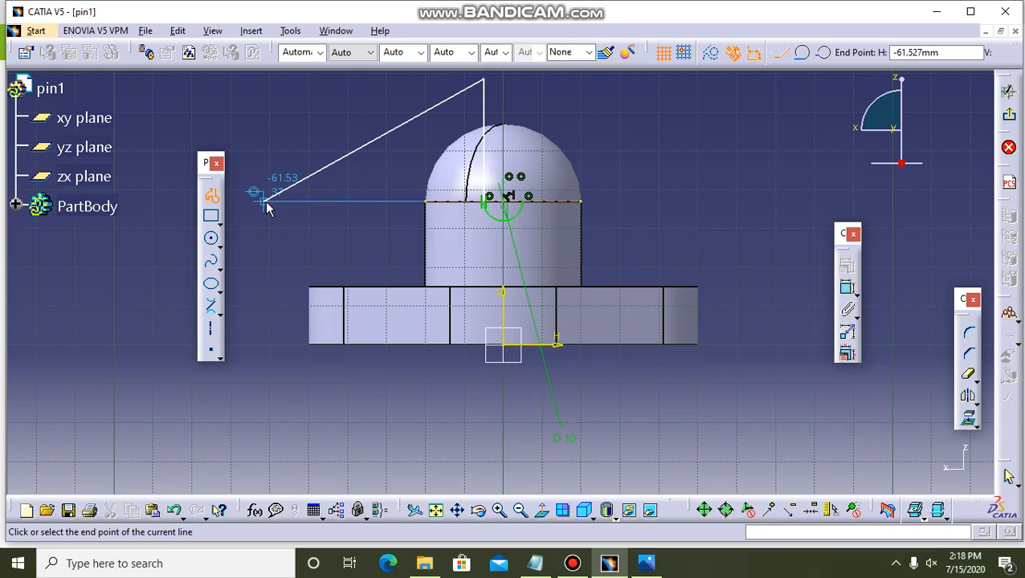
key(Escape)
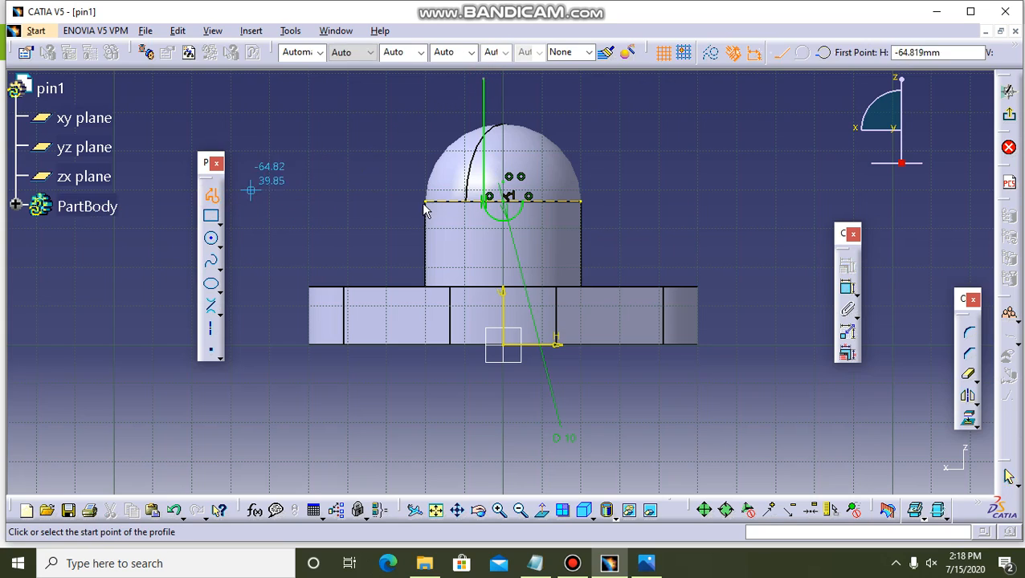
click(525, 206)
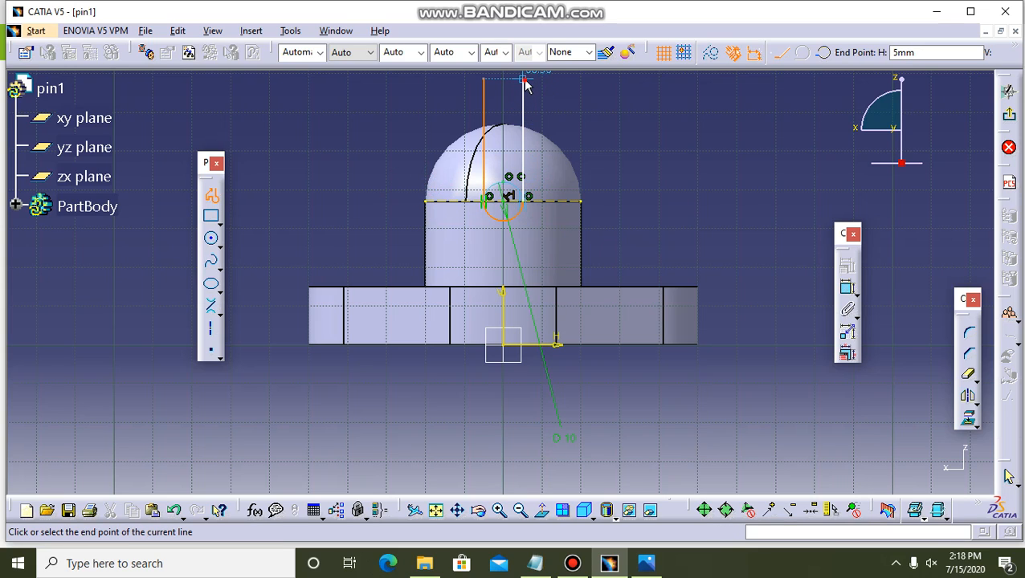
click(523, 79)
key(Escape)
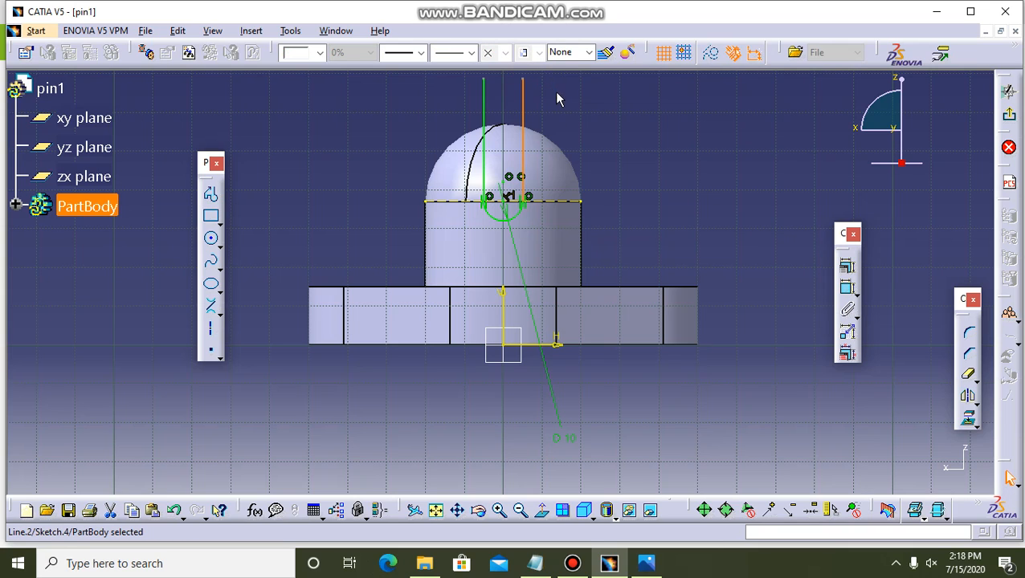
click(551, 131)
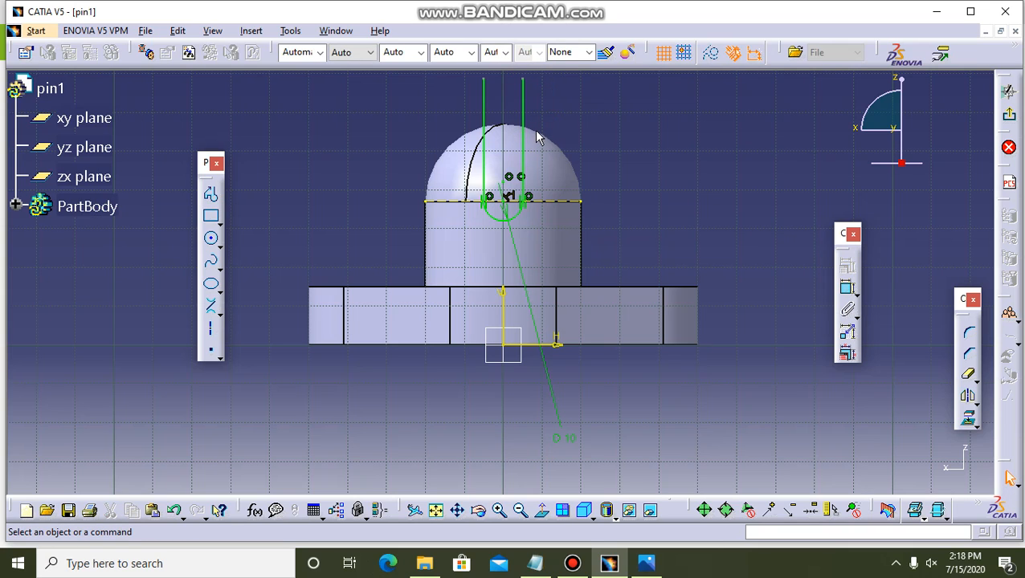
Project the dome's base edge onto the slot sketch and convert the projection to construction geometry.
click(540, 138)
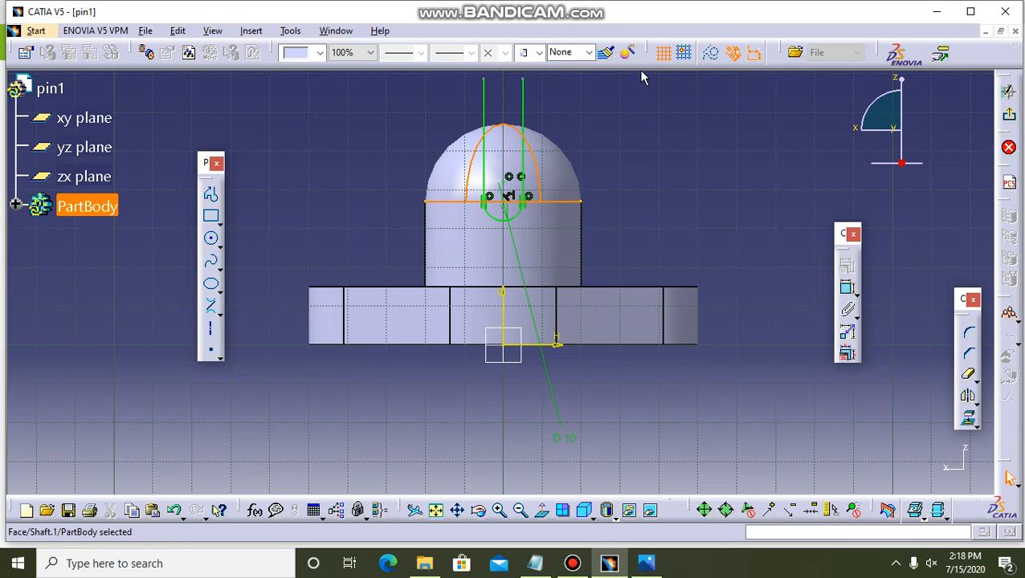
click(970, 421)
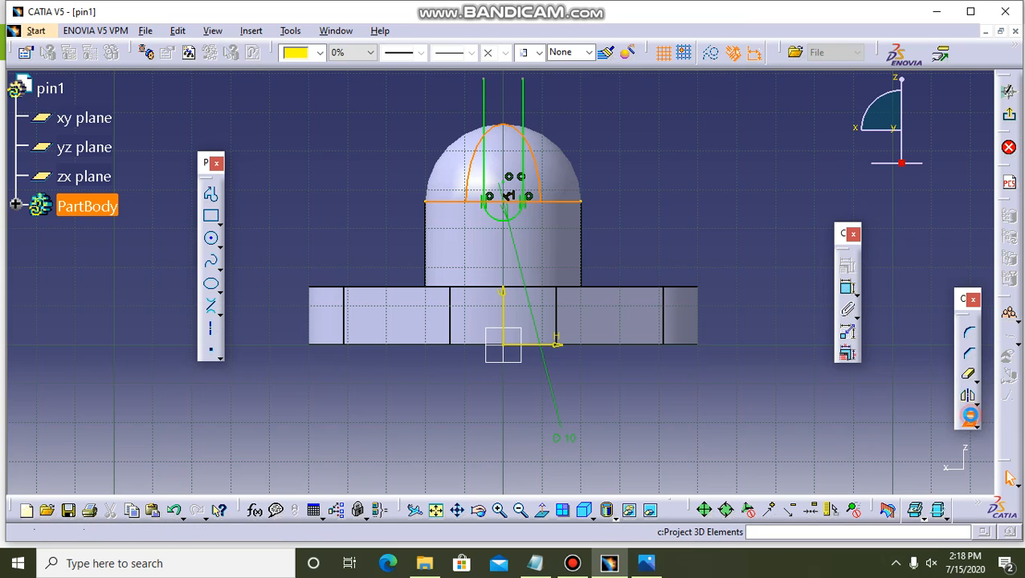
click(716, 55)
click(699, 152)
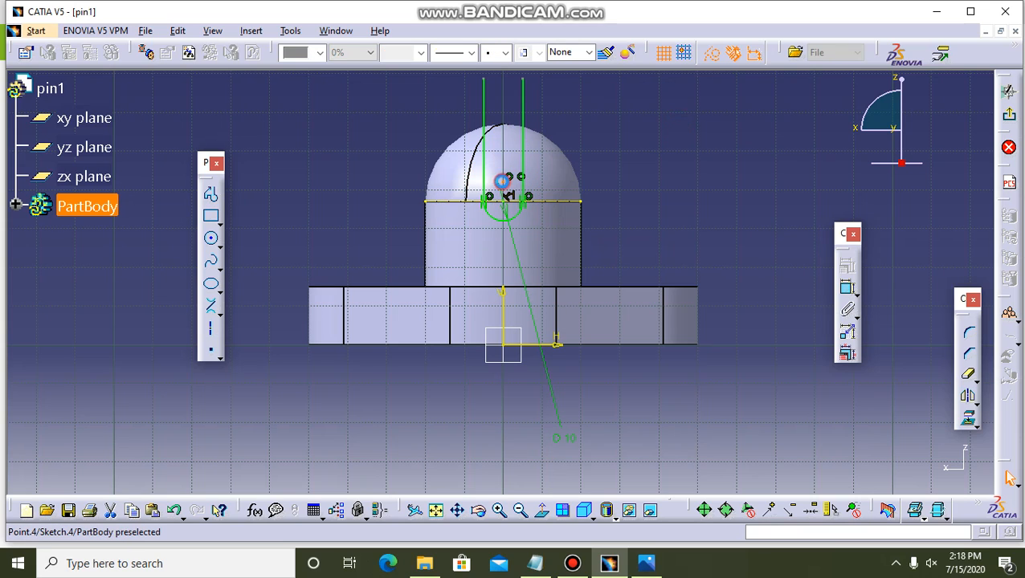
Delete the vertical line rising from the right end of the slot's semicircle.
click(511, 187)
key(Delete)
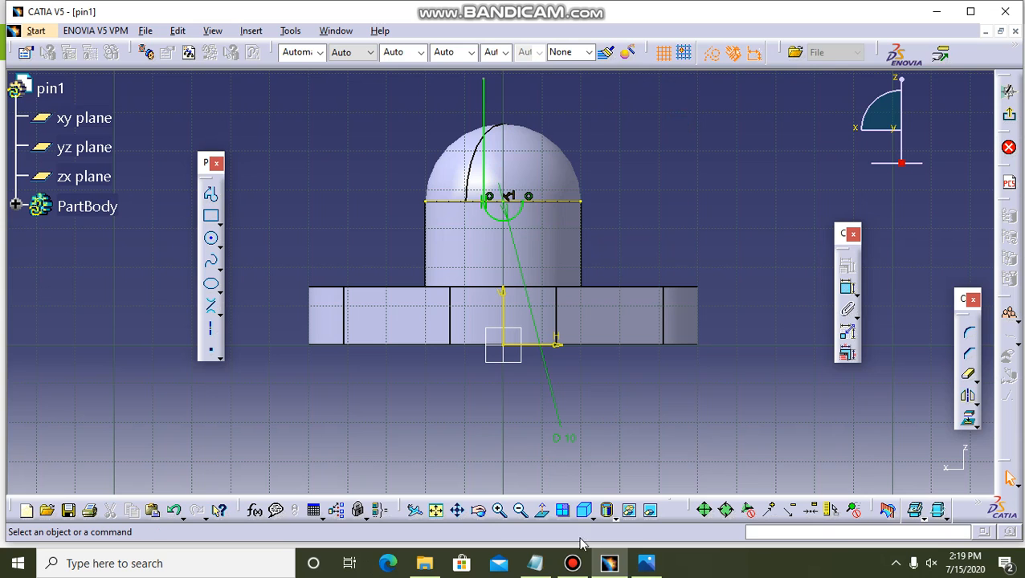
click(578, 564)
click(580, 565)
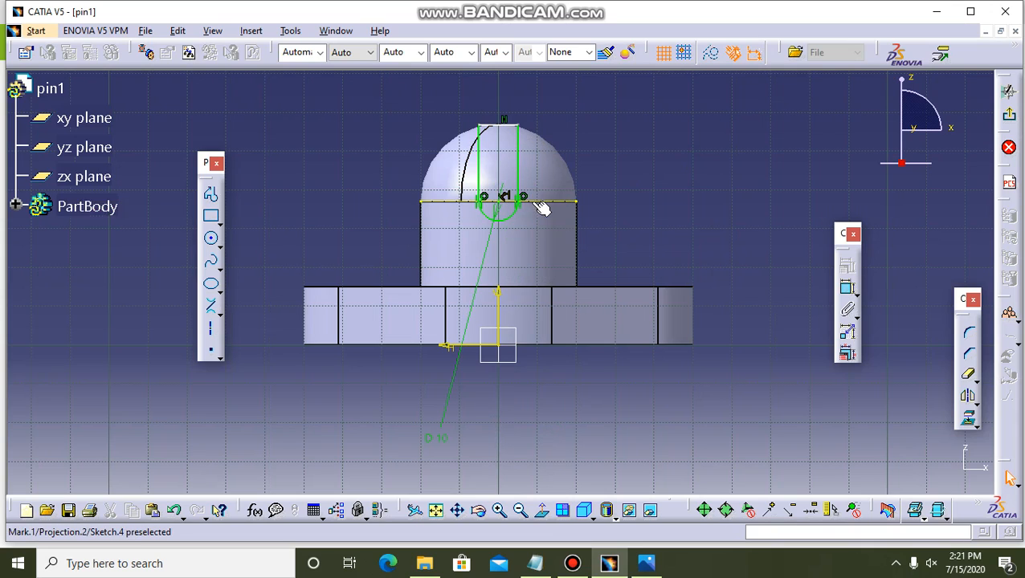
Exit the slot sketch and cut it through the dome as a reversed pocket with mirrored extent, its first limit set to Up to last.
click(1011, 118)
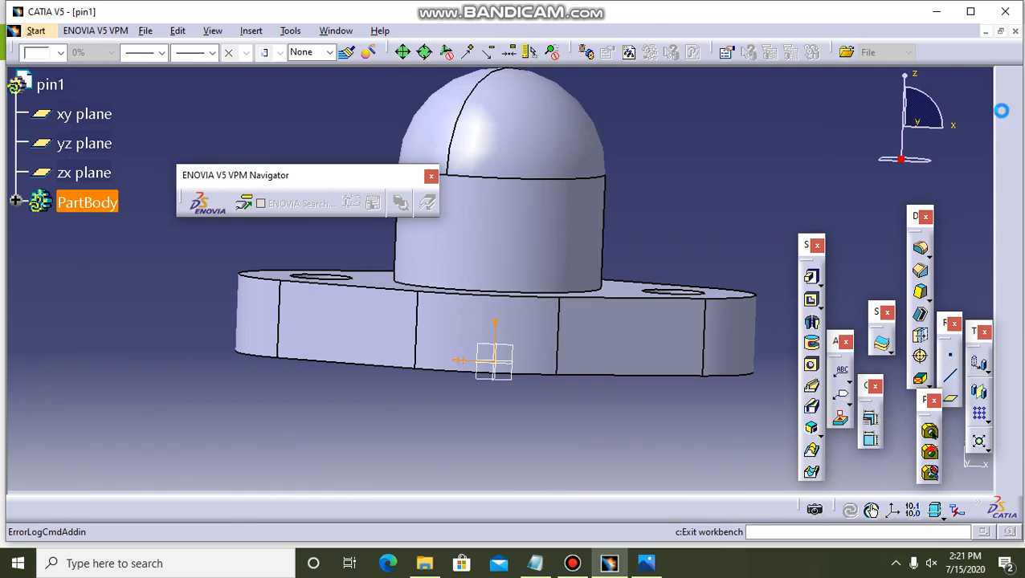
click(812, 298)
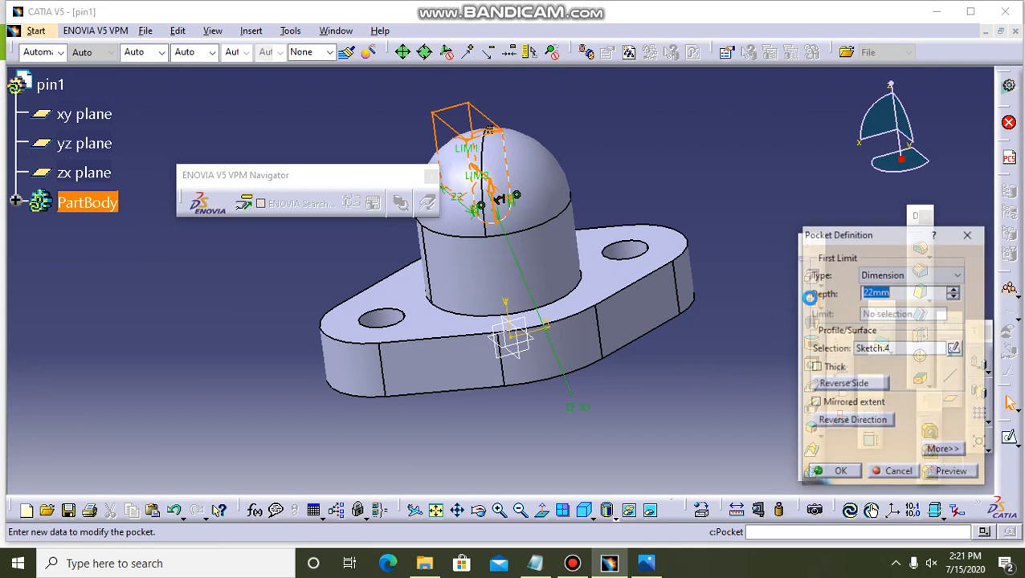
click(857, 422)
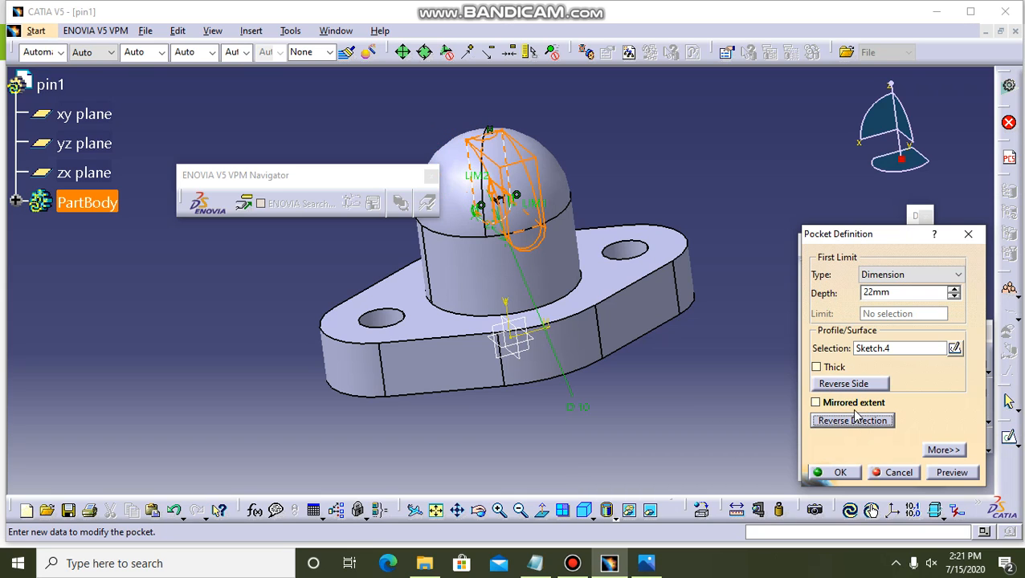
click(851, 403)
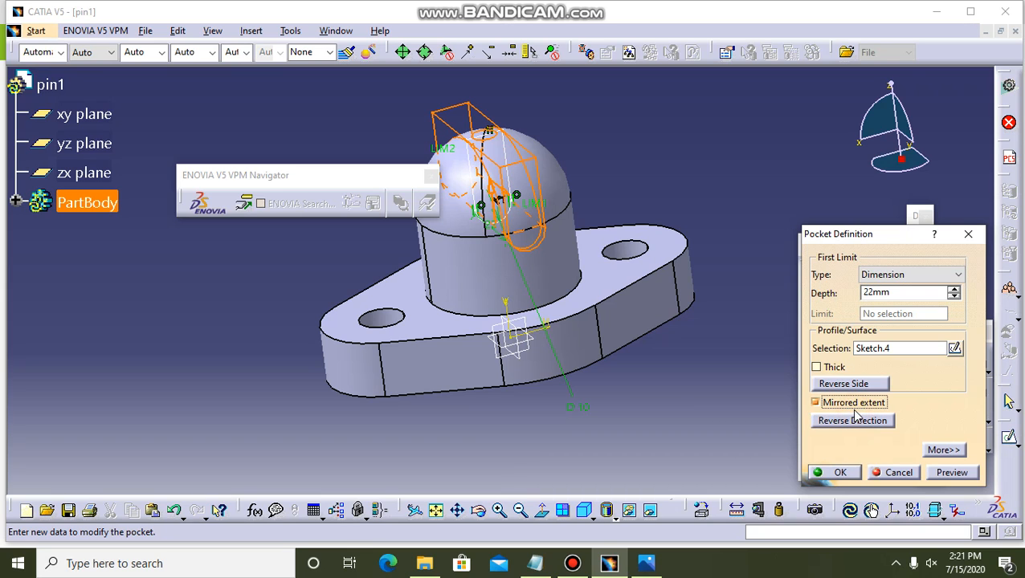
click(957, 274)
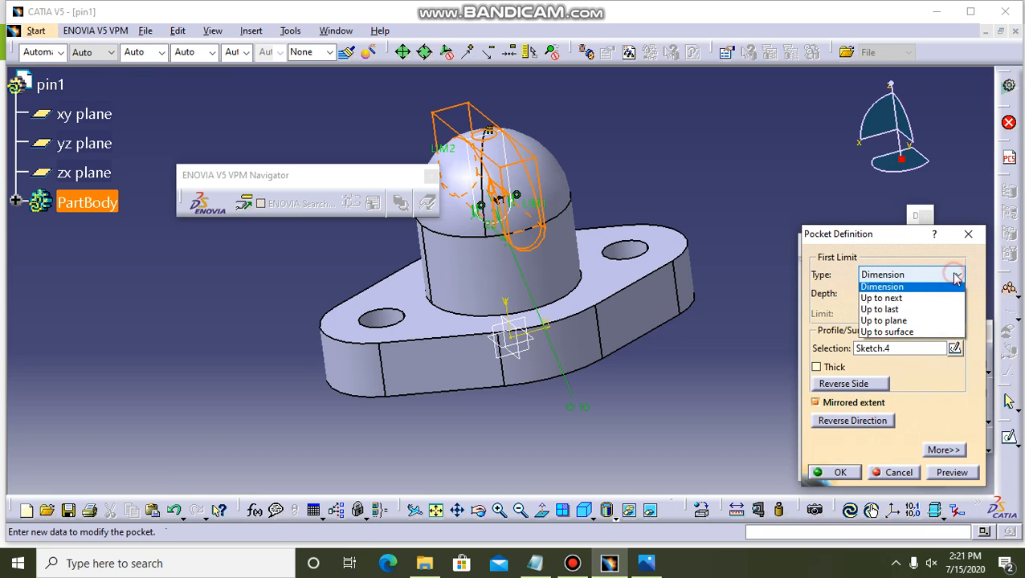
click(888, 313)
click(947, 478)
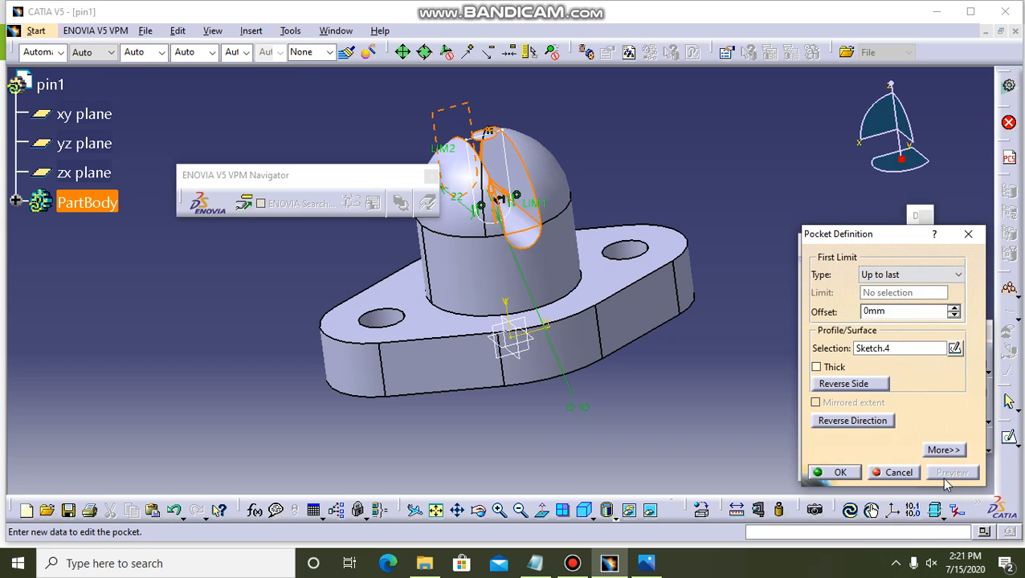
click(849, 476)
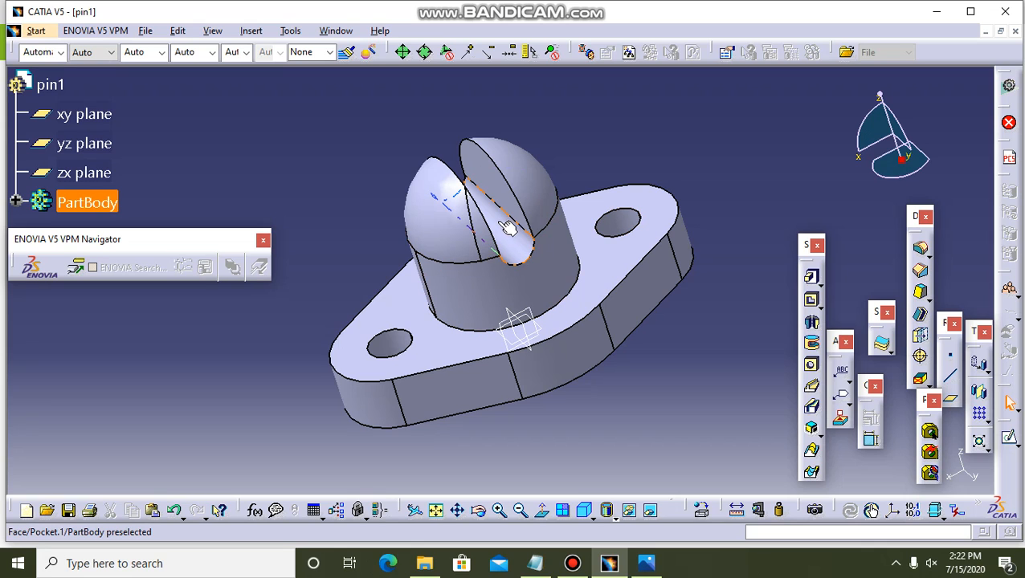
Open a new sketch on the underside of the flange base.
click(589, 416)
click(479, 511)
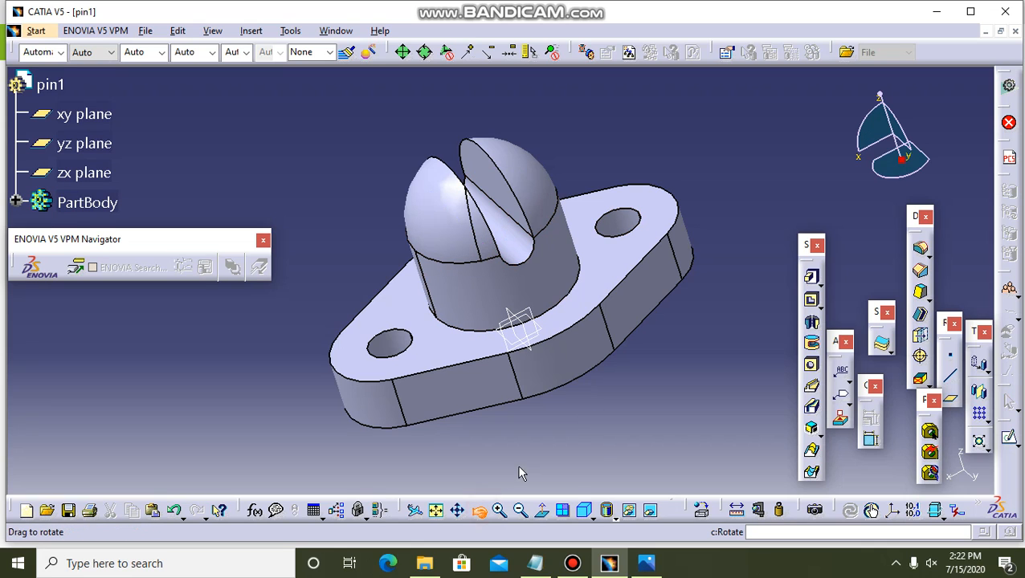
drag(518, 474, 567, 337)
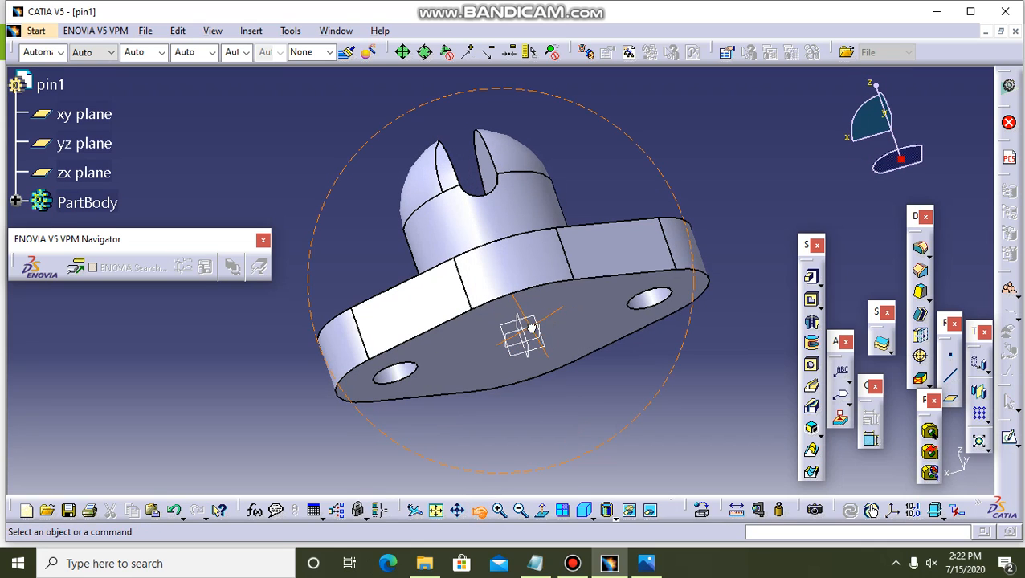
click(577, 331)
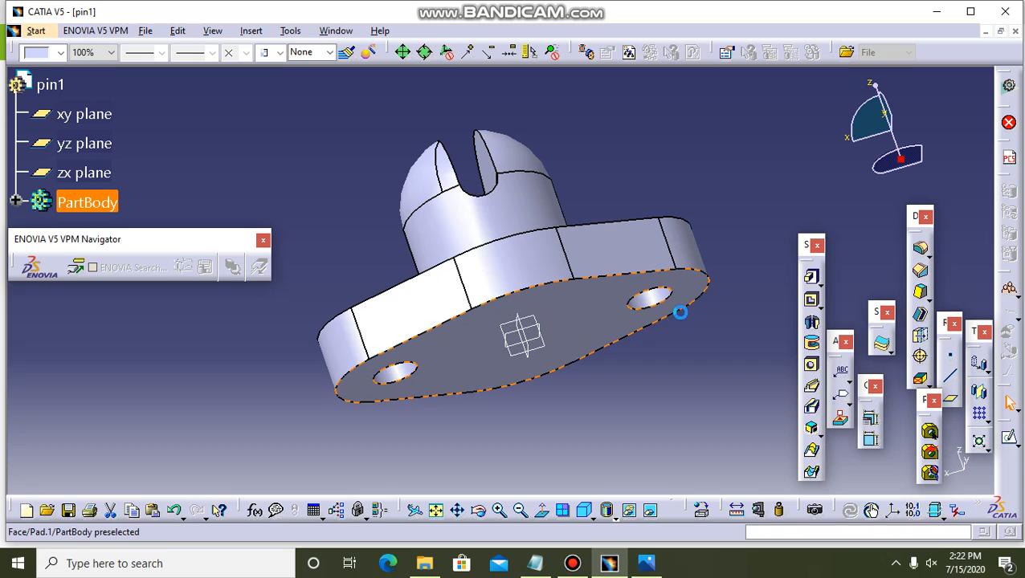
click(1011, 442)
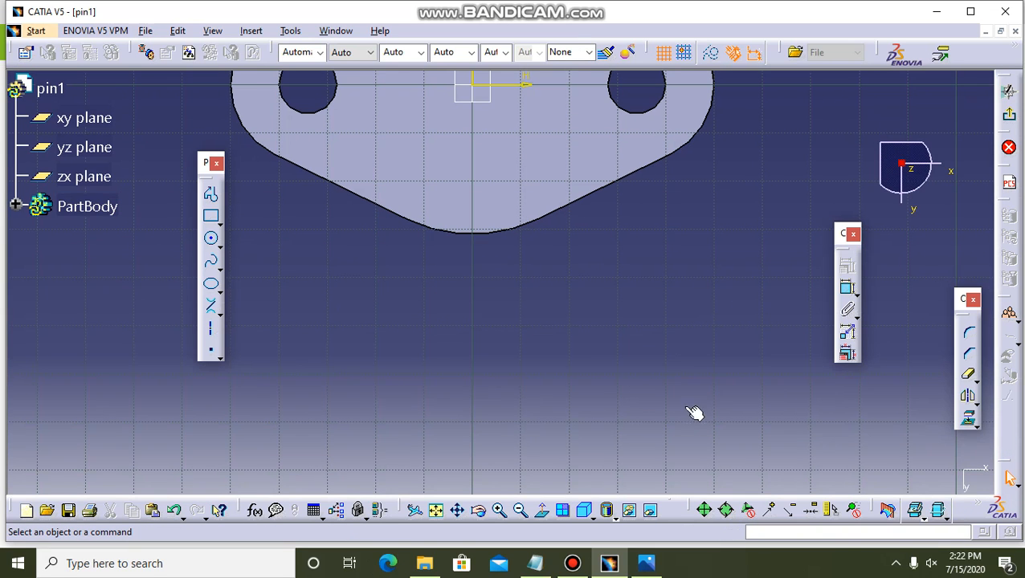
click(435, 514)
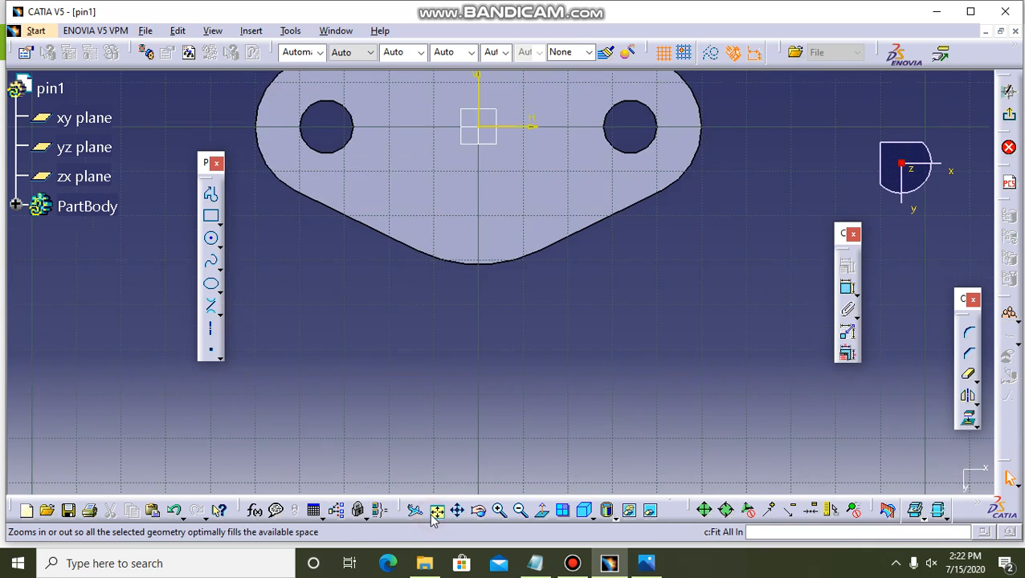
click(588, 525)
Check the central bore in the reference drawing and sketch a circle about 24.6 mm in diameter centred on the origin.
click(646, 564)
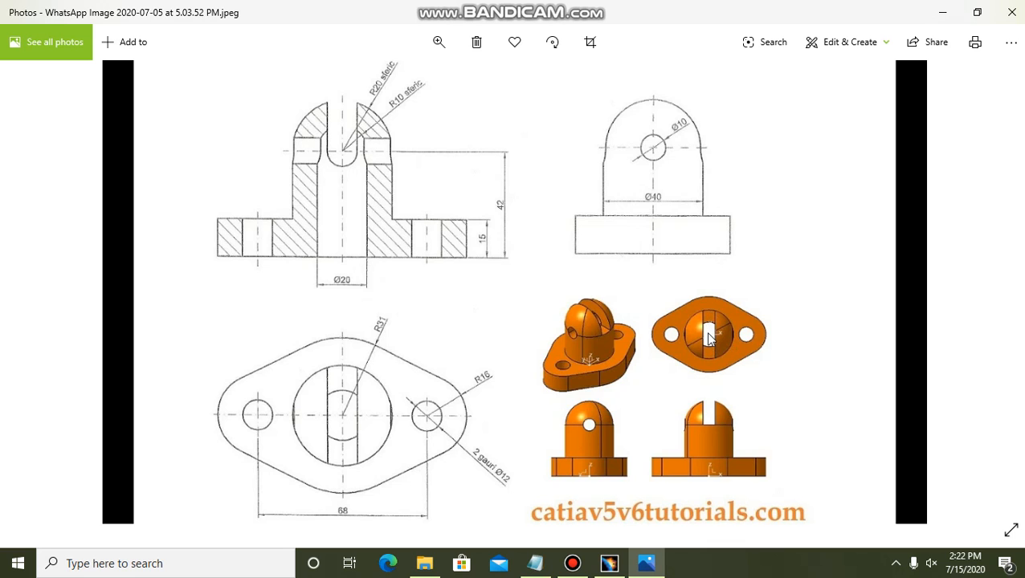
click(609, 563)
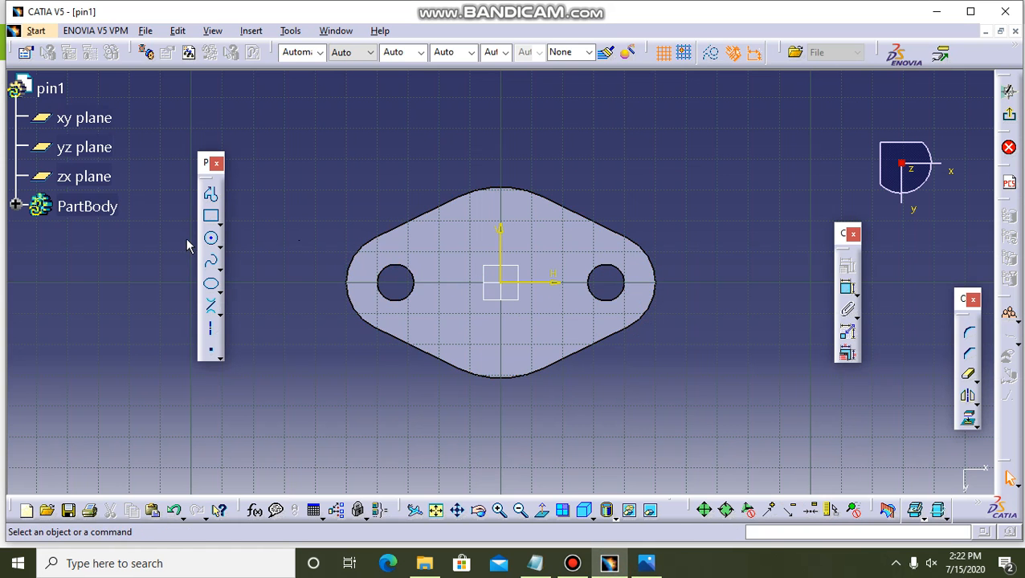
click(211, 241)
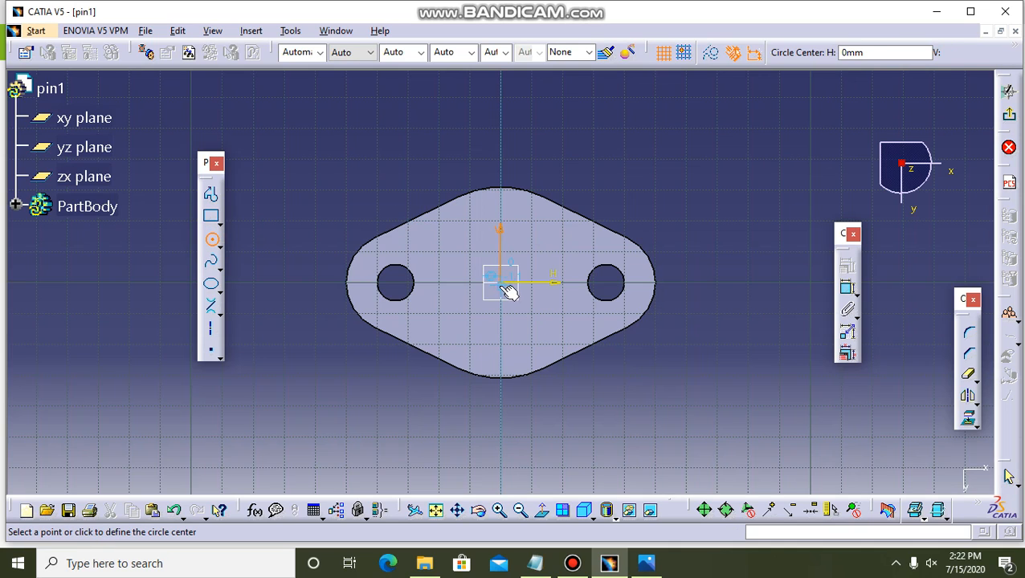
click(501, 282)
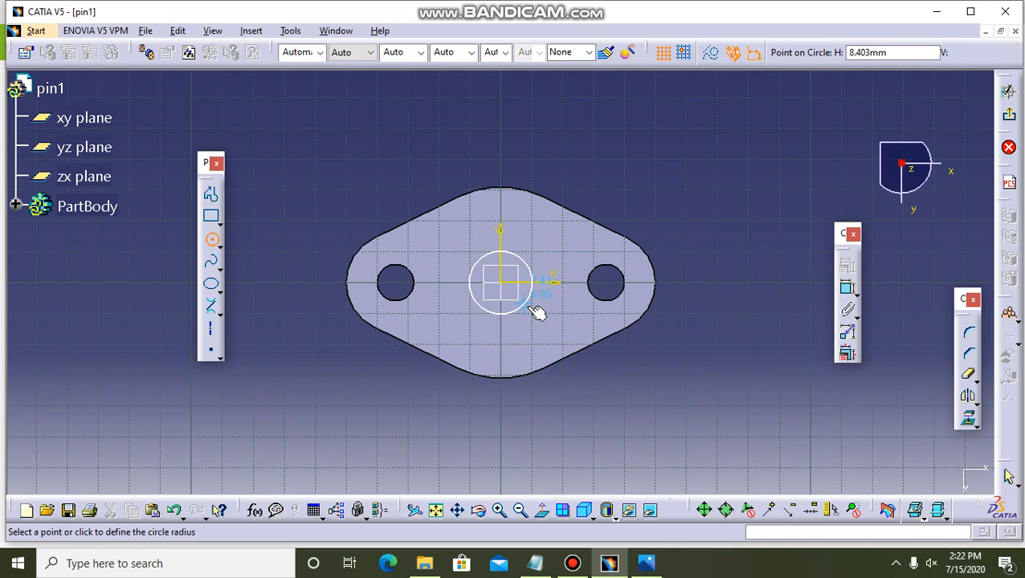
click(530, 306)
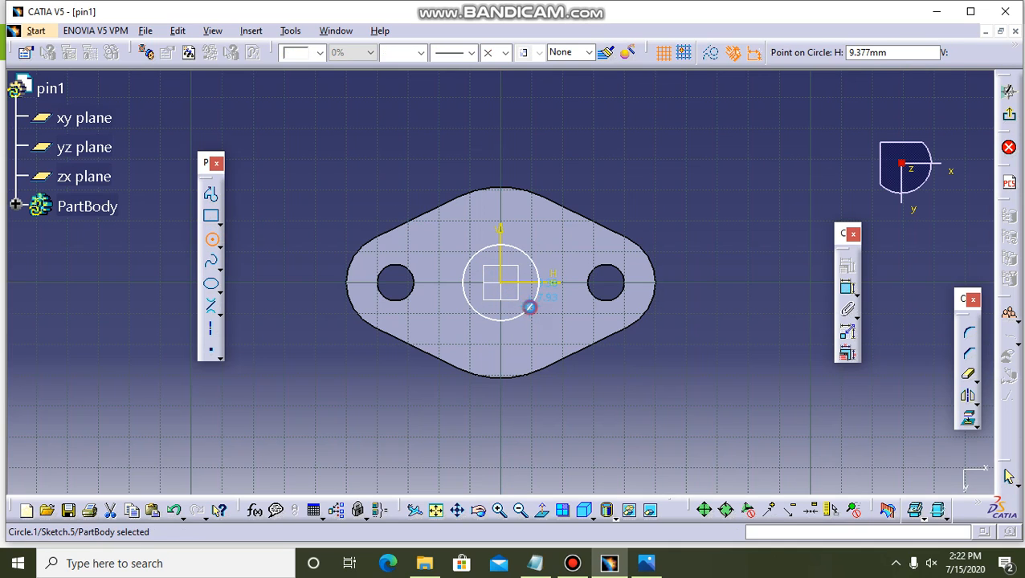
Add a diameter constraint to the central circle and set it to 20 mm.
click(846, 291)
click(615, 129)
double_click(621, 132)
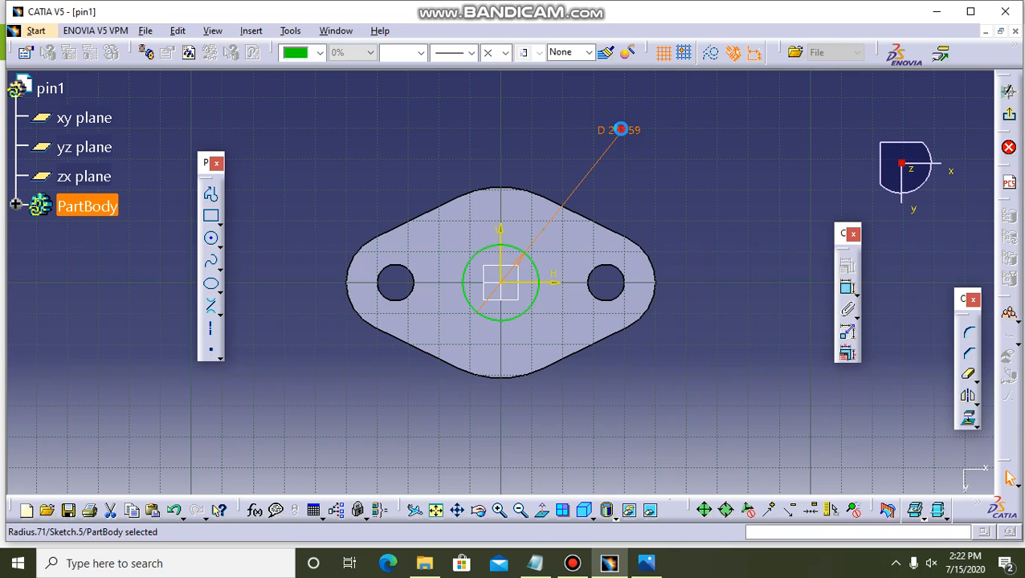
text(20)
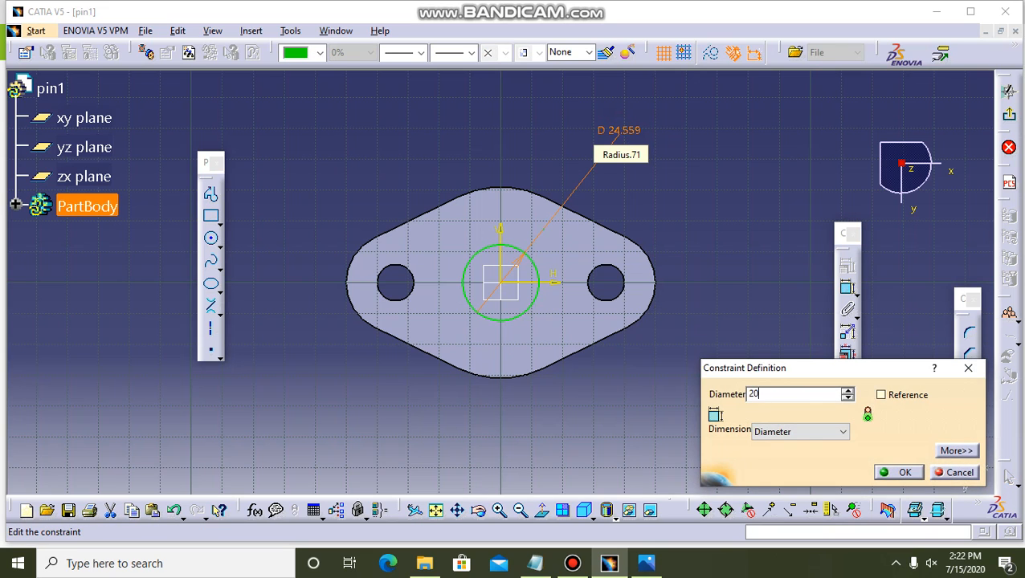
key(Return)
click(642, 170)
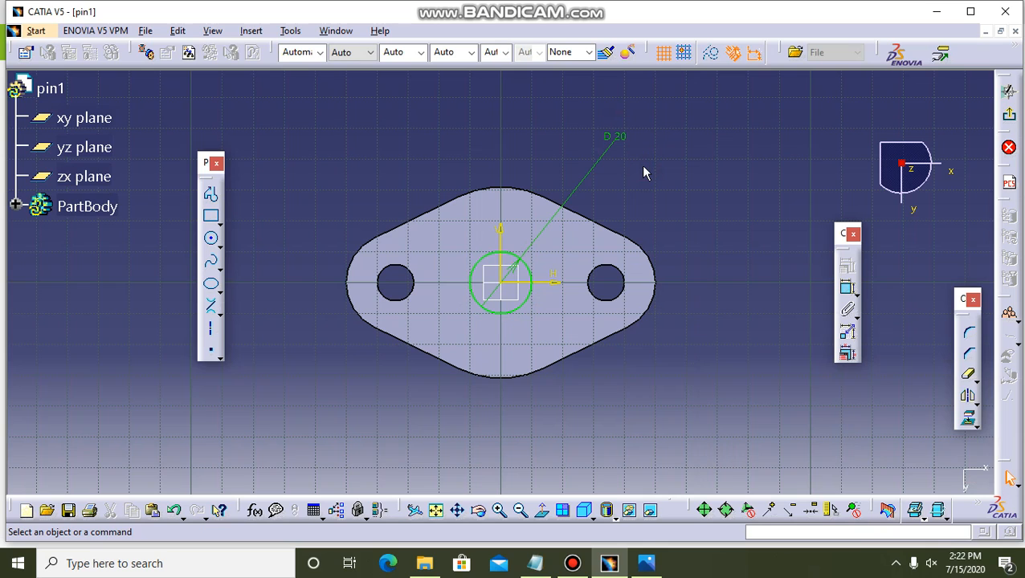
Recheck the reference drawing, exit the sketch and start a pocket from the 20 mm circle with the Dimension limit type.
click(646, 563)
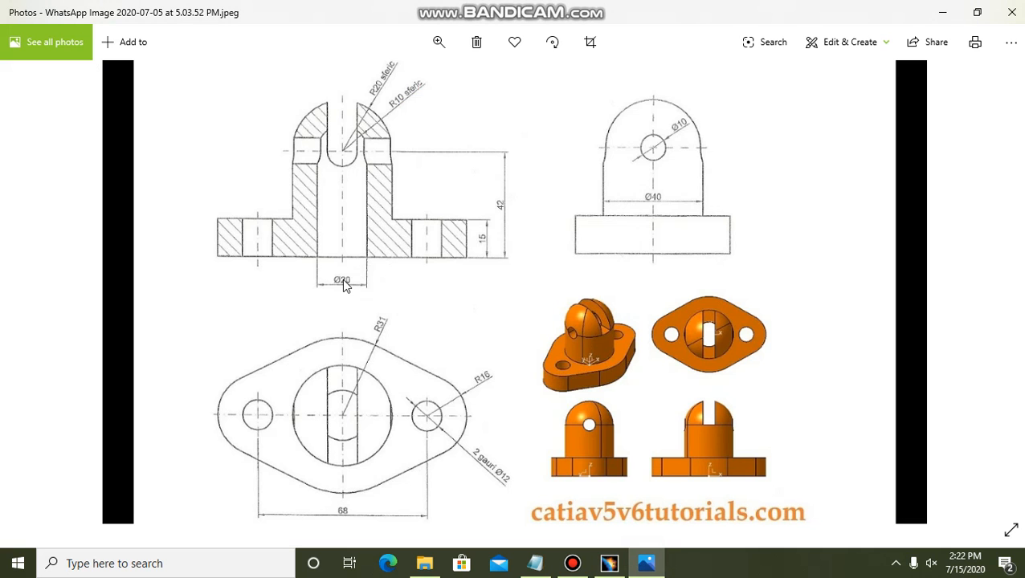
click(609, 563)
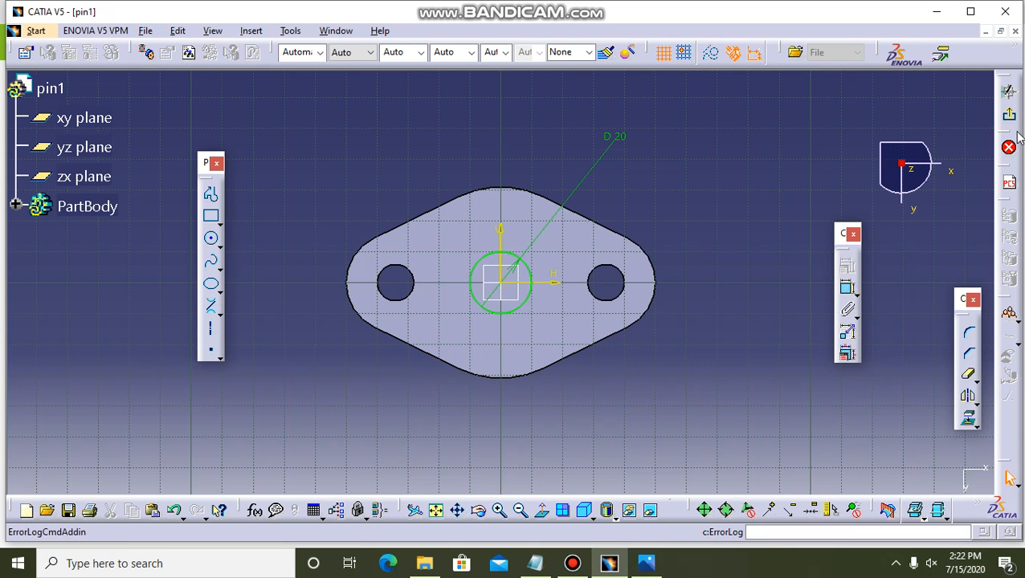
click(1009, 92)
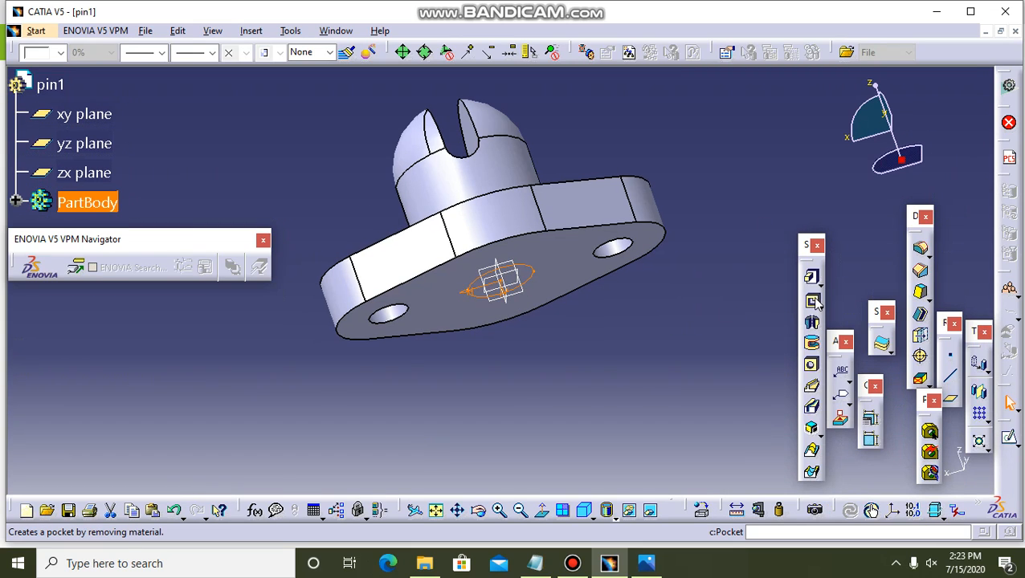
click(813, 301)
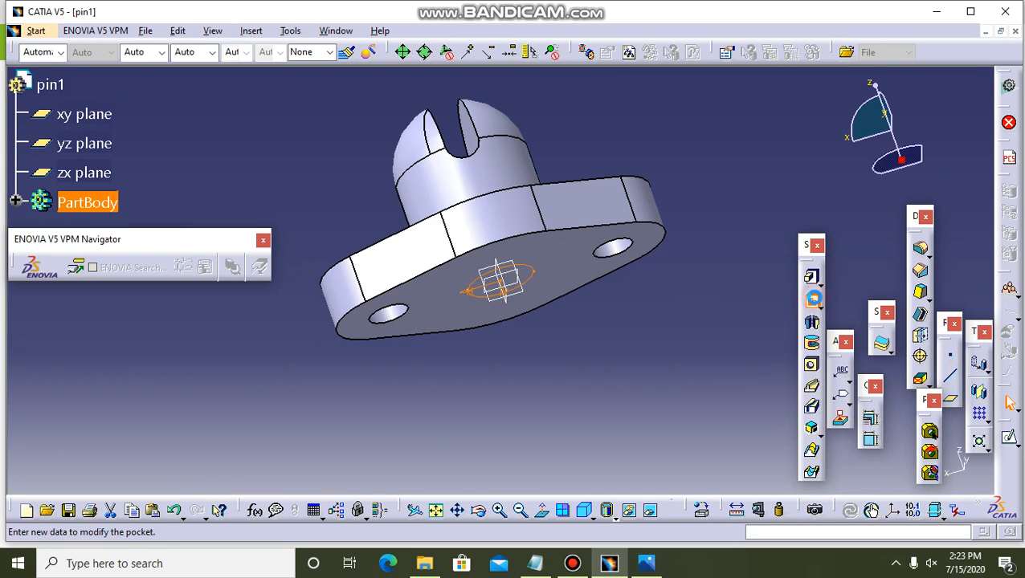
click(480, 514)
drag(664, 157, 669, 295)
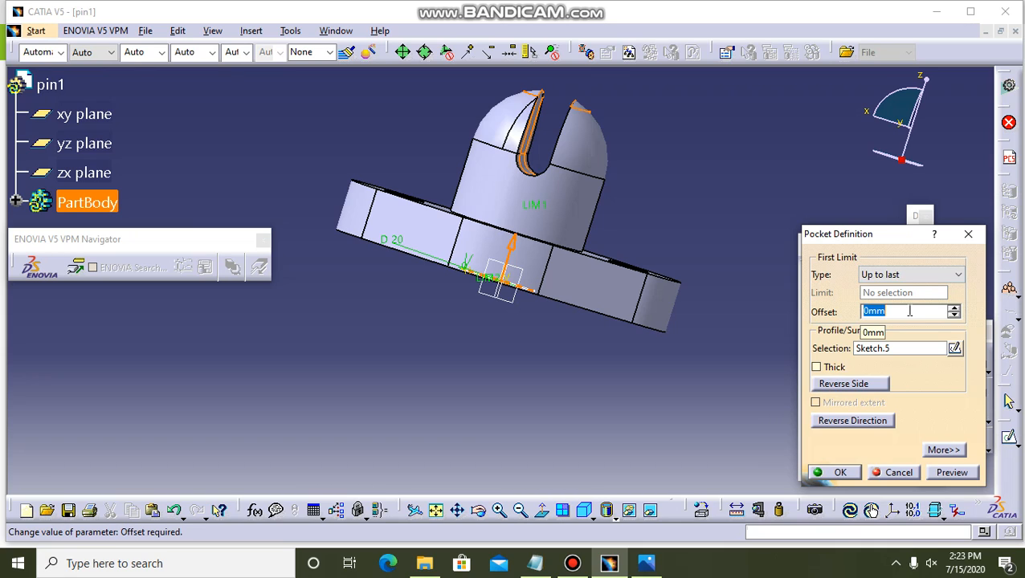
click(923, 275)
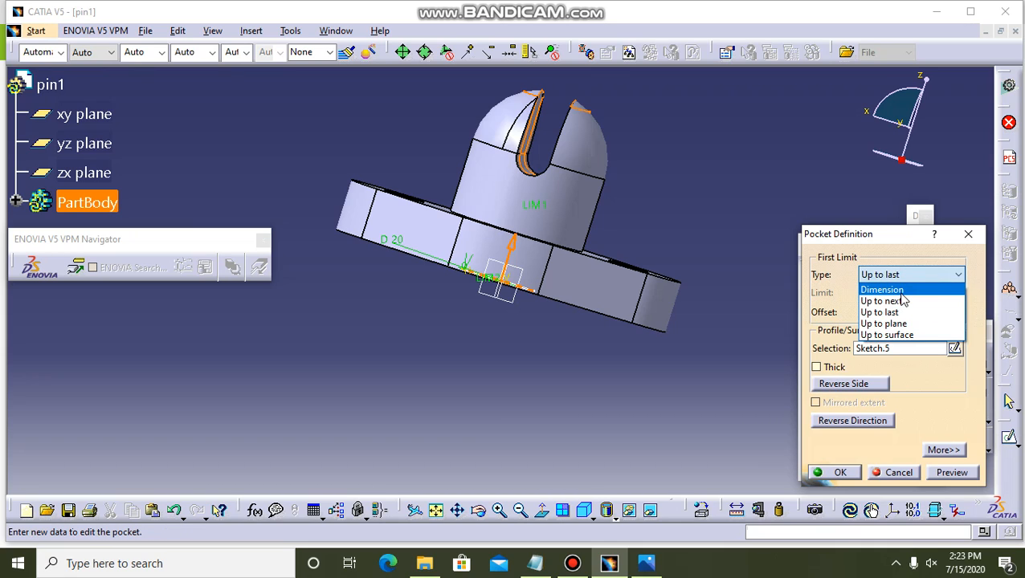
click(901, 291)
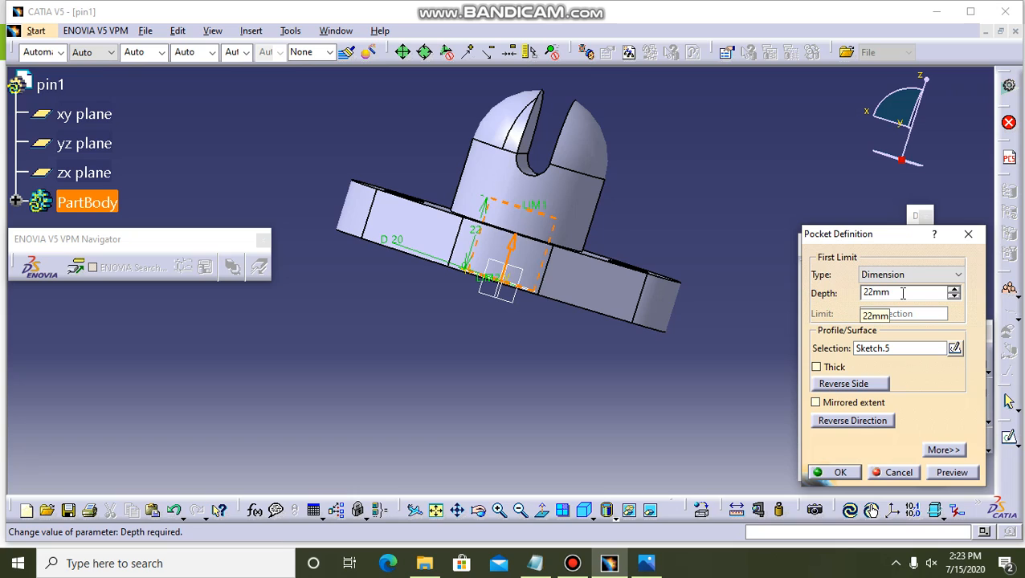
Set the 20 mm bore's pocket depth to 35 mm, preview it and apply the cut.
click(954, 290)
click(954, 290)
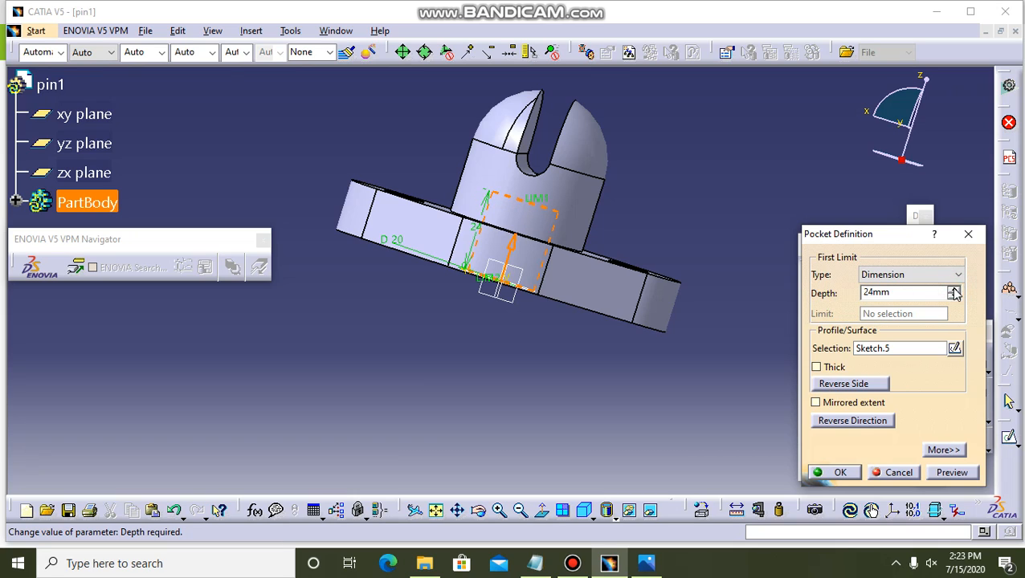
click(954, 290)
click(954, 290)
click(953, 290)
click(953, 290)
click(954, 290)
click(953, 290)
click(954, 290)
click(954, 290)
click(954, 290)
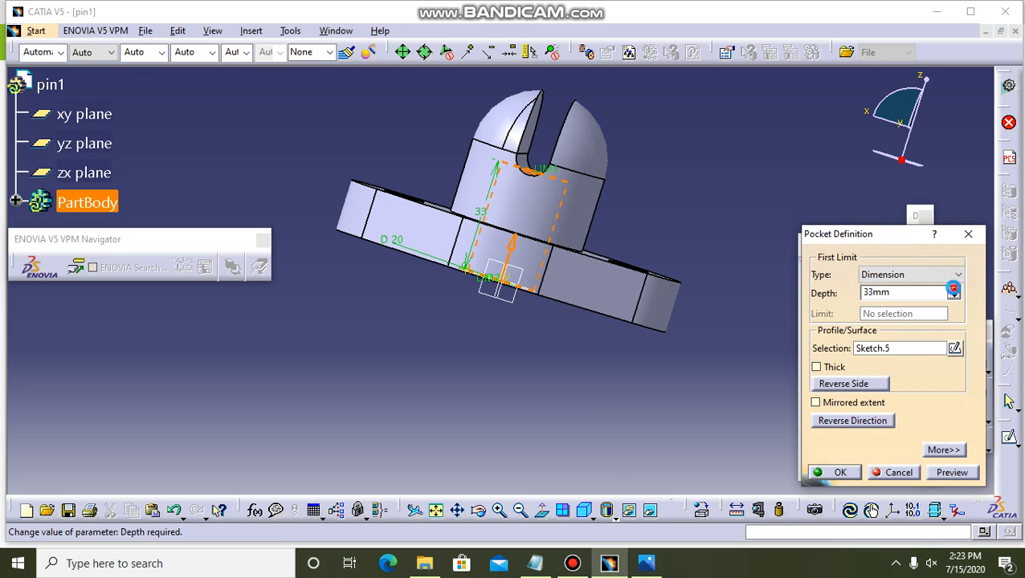
click(954, 290)
click(954, 290)
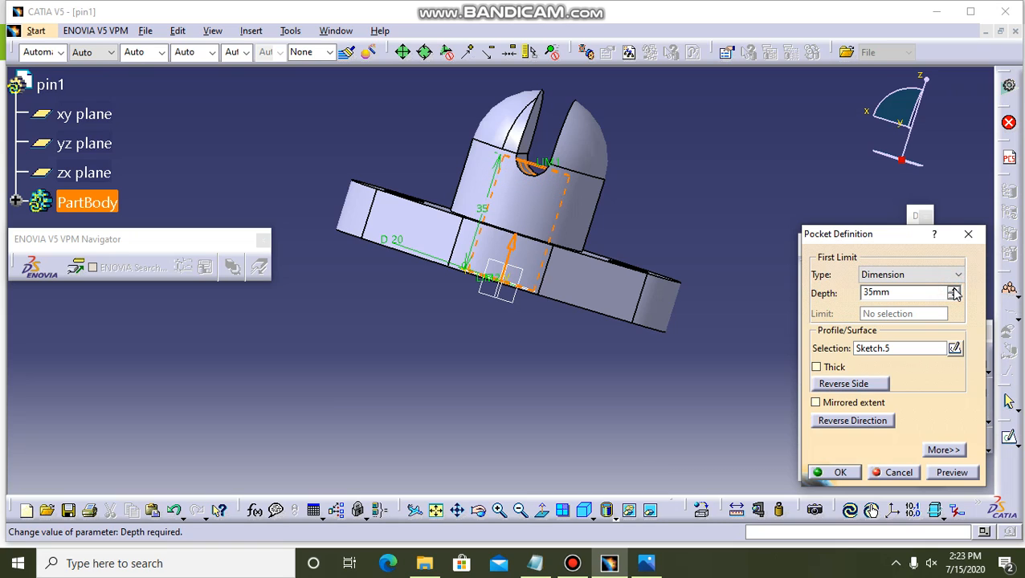
click(953, 290)
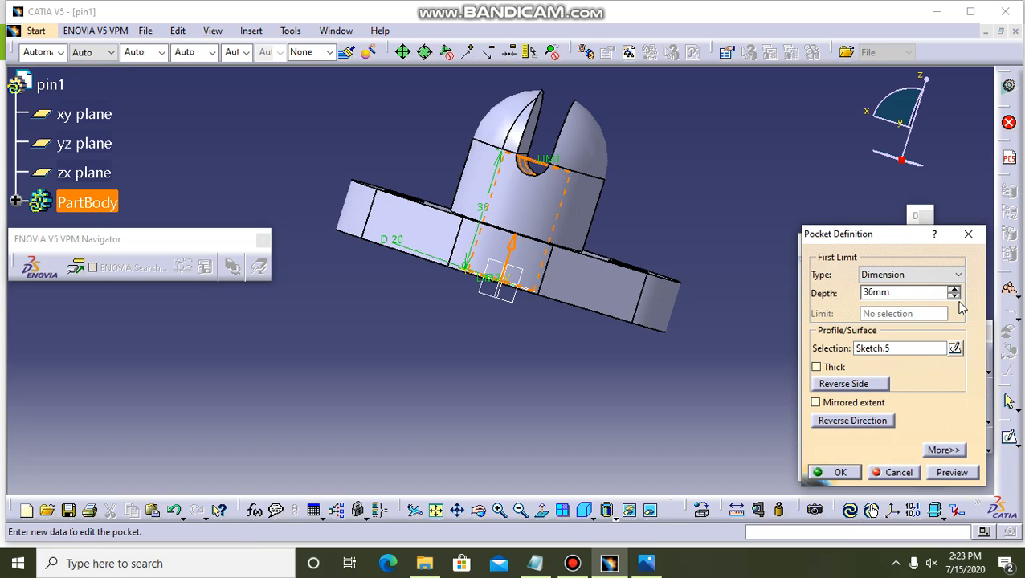
click(953, 297)
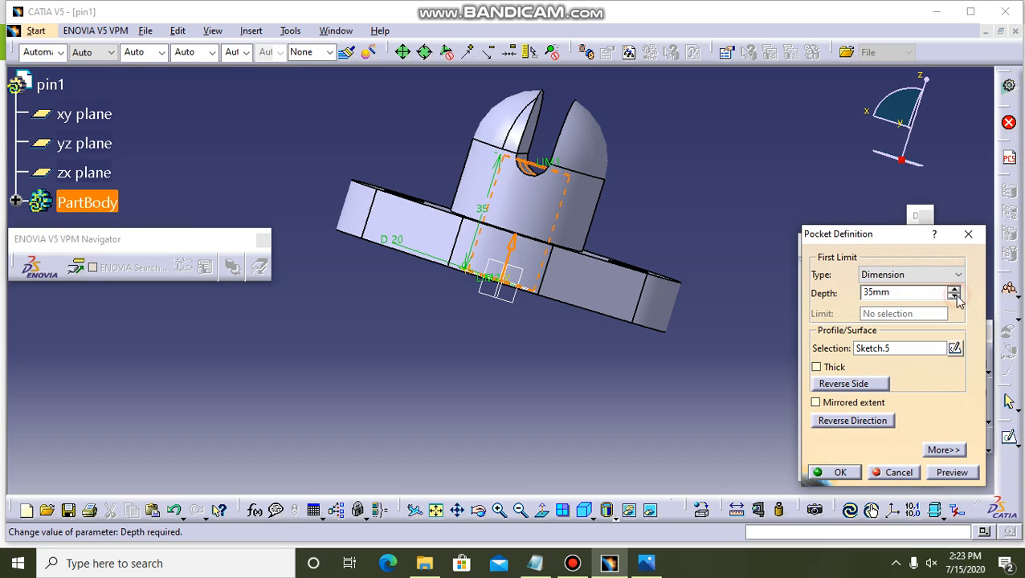
click(948, 473)
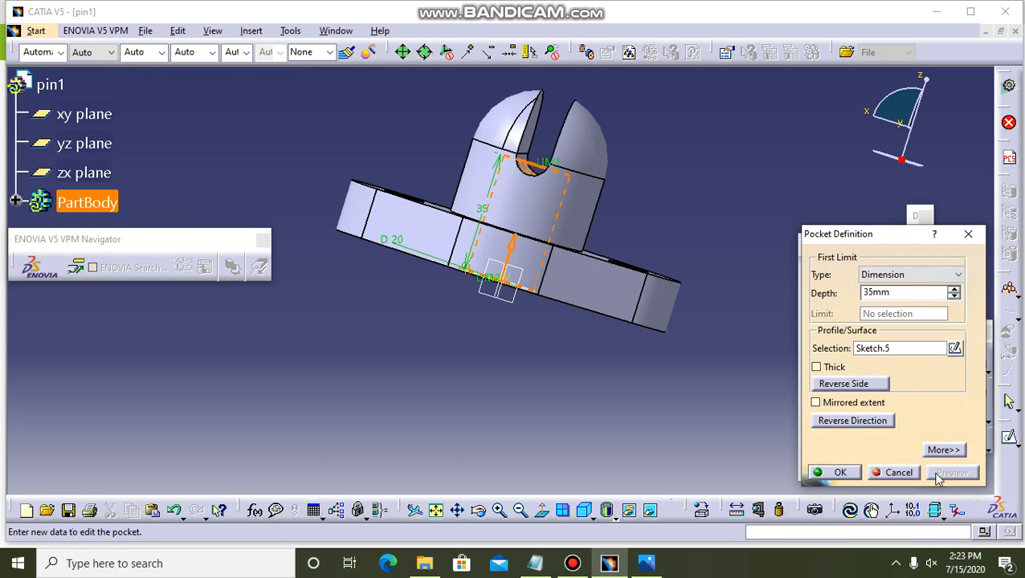
click(838, 474)
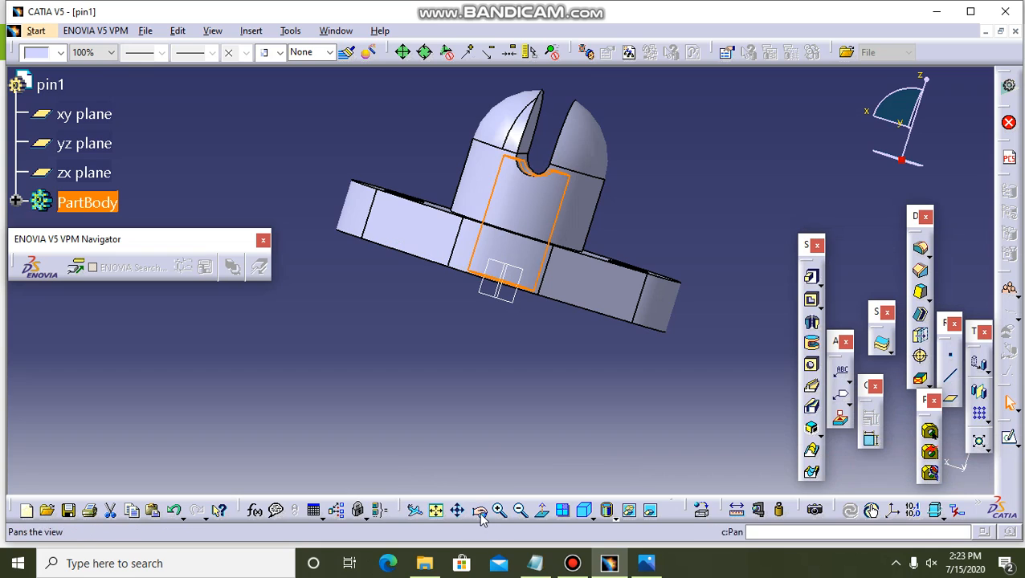
Open a new sketch on the yz plane.
drag(663, 144, 556, 331)
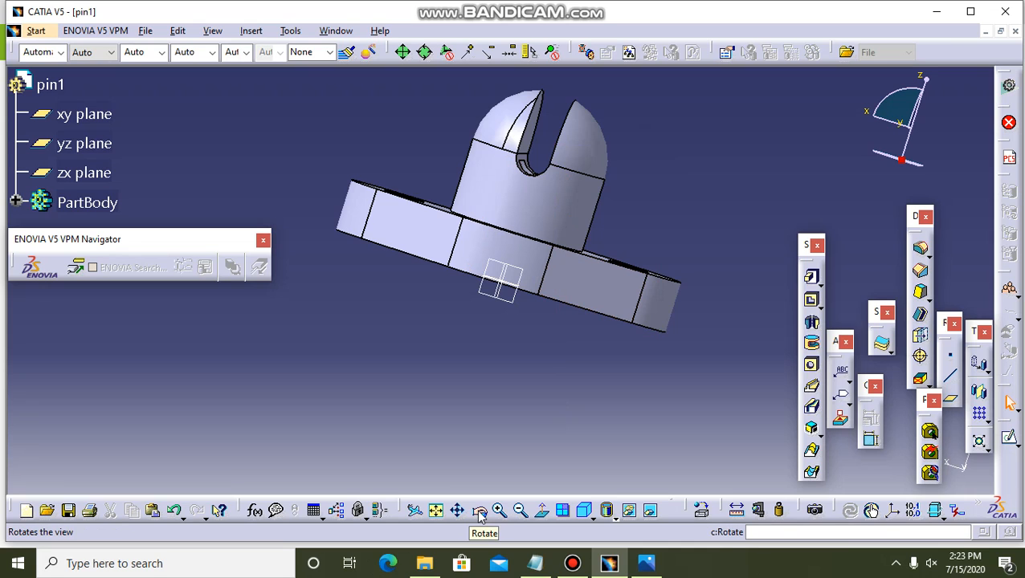
click(479, 514)
drag(424, 142, 393, 276)
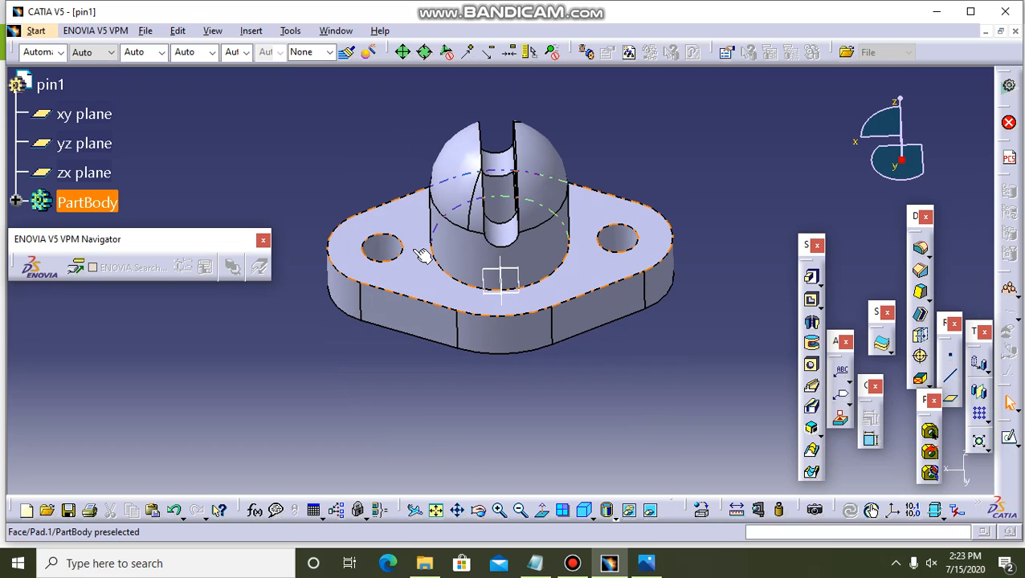
click(480, 511)
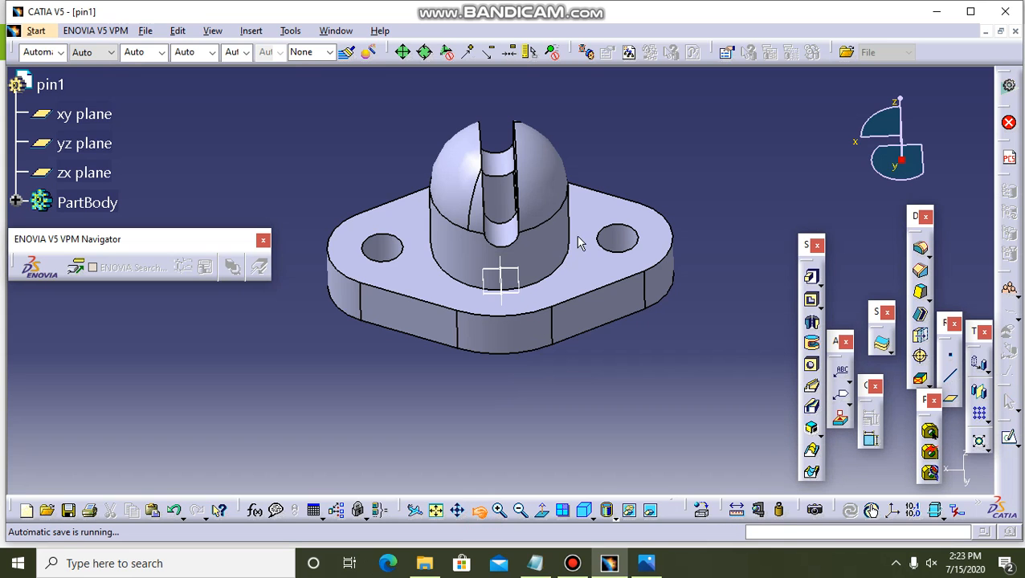
drag(605, 173, 607, 291)
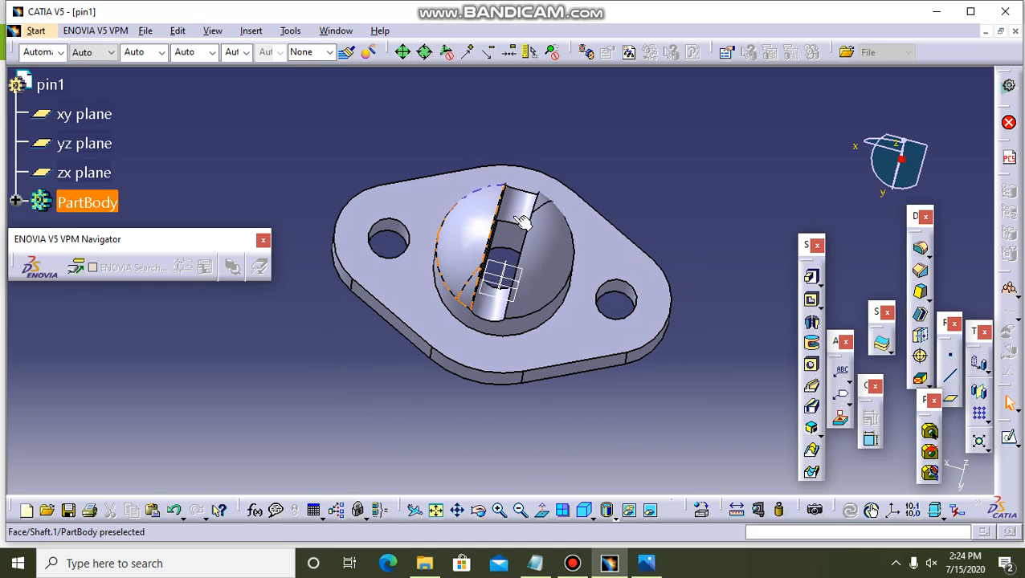
click(512, 277)
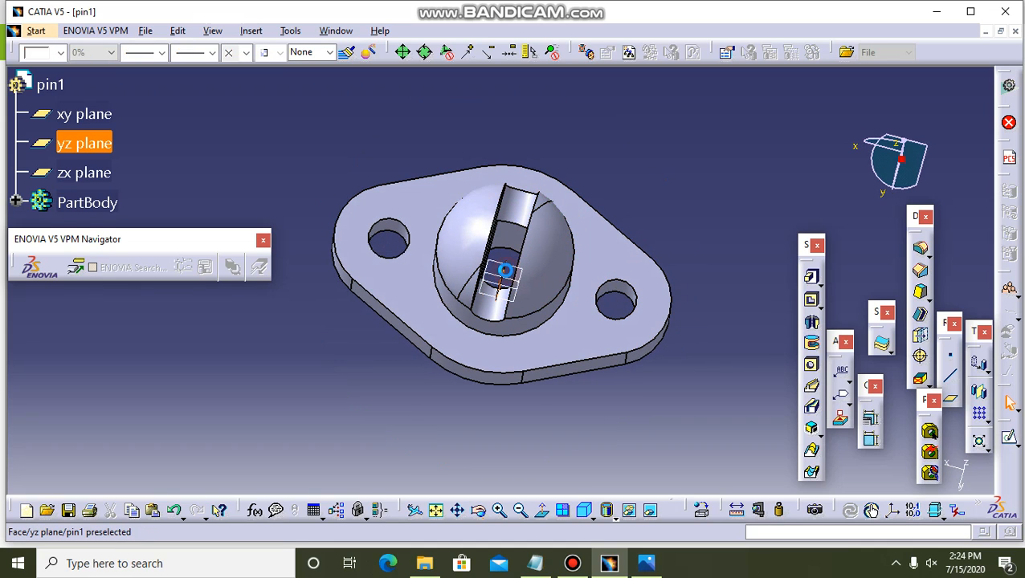
click(1010, 441)
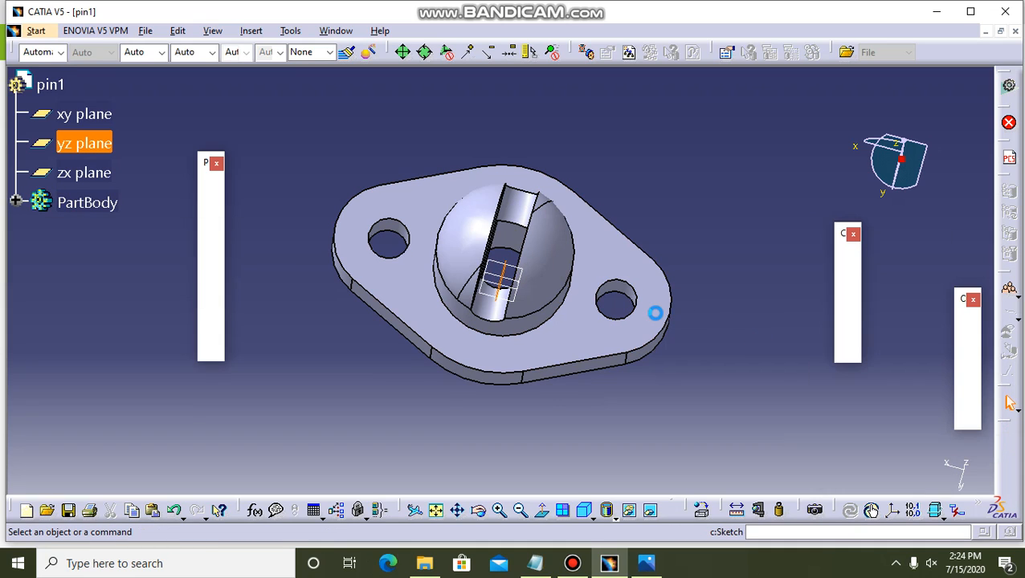
Check the cross hole in the reference drawing and sketch a circle about 10 mm in diameter on the vertical axis, about 47 mm above the origin.
click(649, 565)
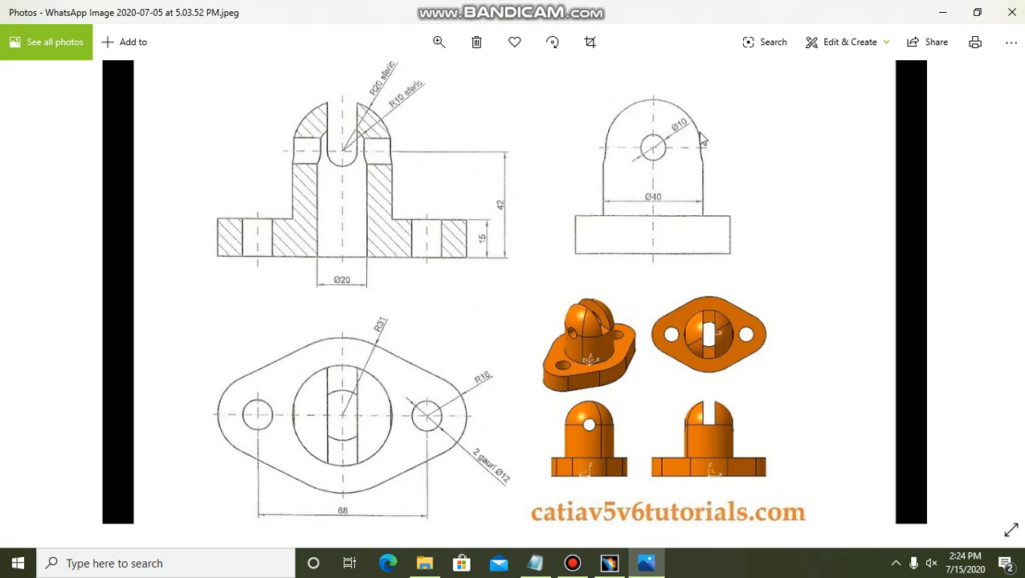
click(609, 565)
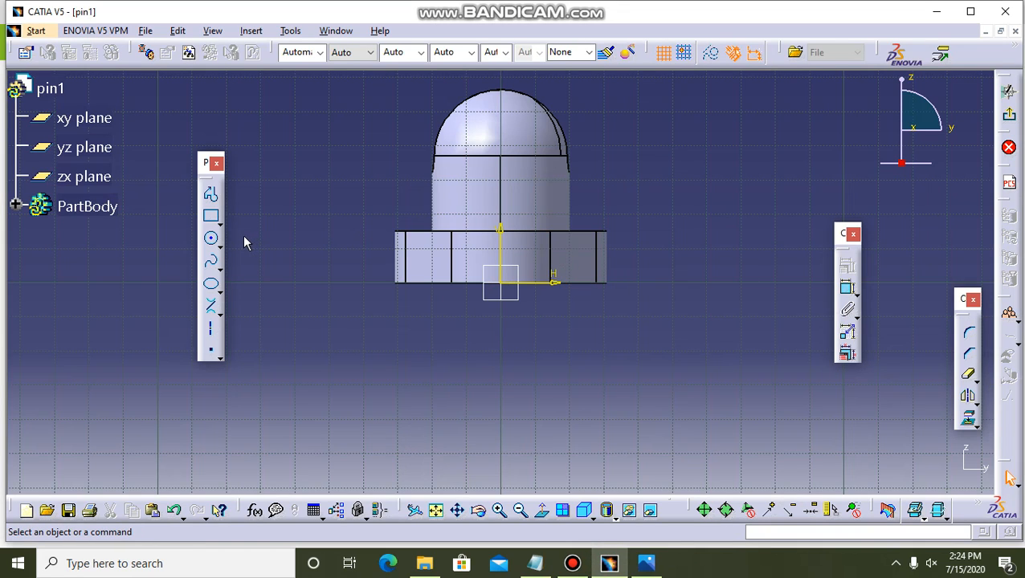
click(212, 238)
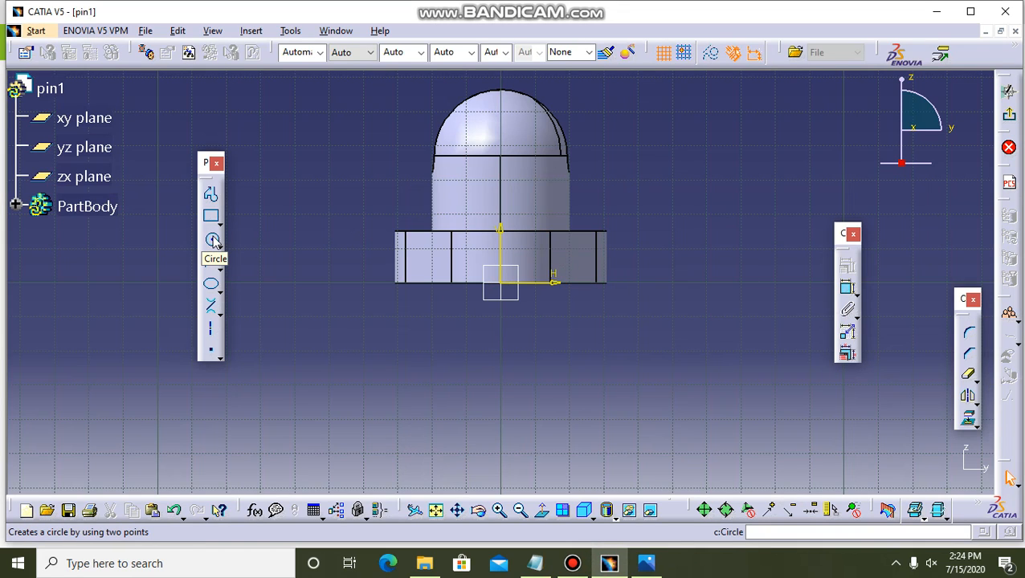
click(213, 239)
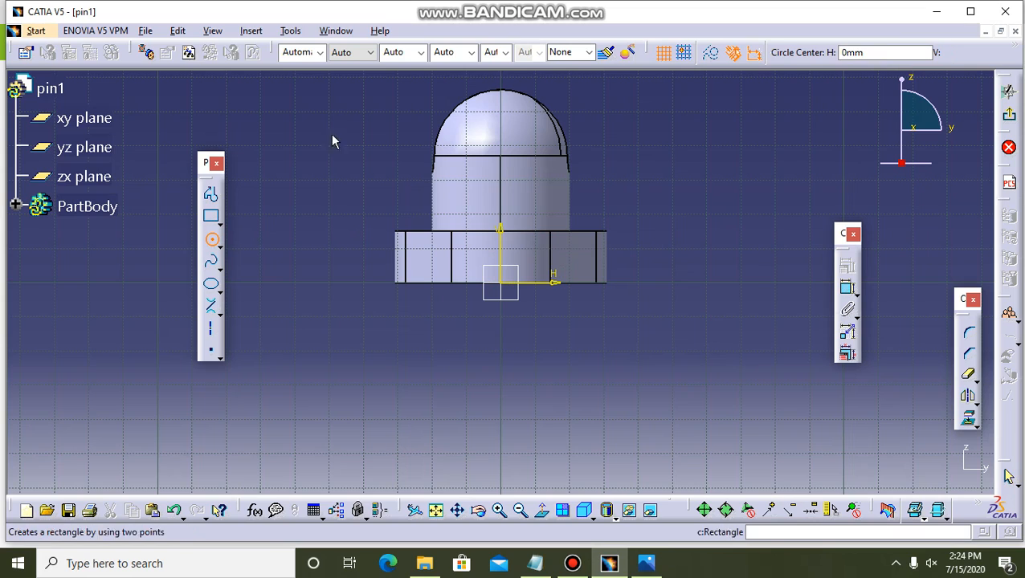
click(501, 122)
click(512, 136)
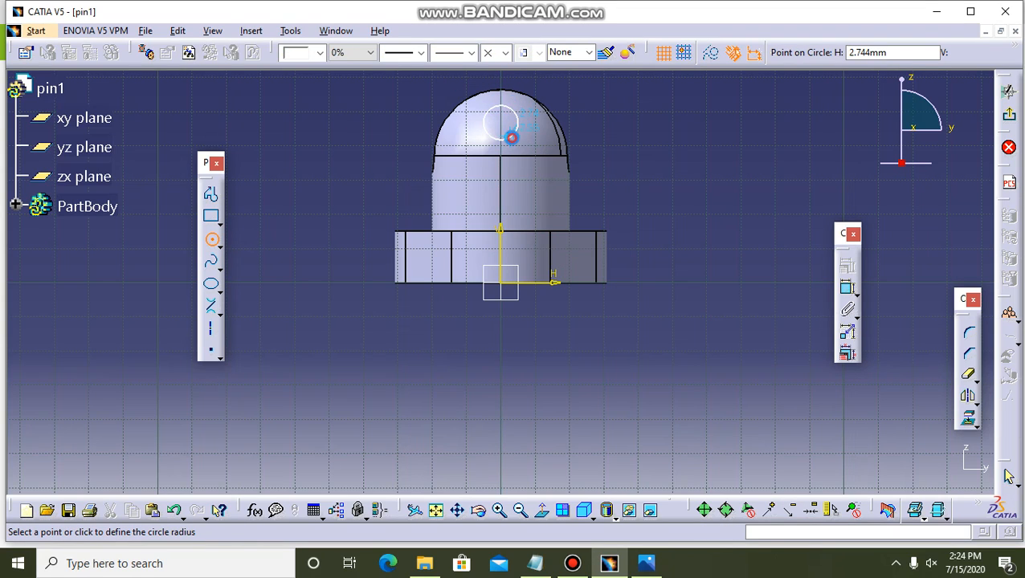
Add a diameter constraint to the cross-hole circle and set it to 10 mm.
click(848, 288)
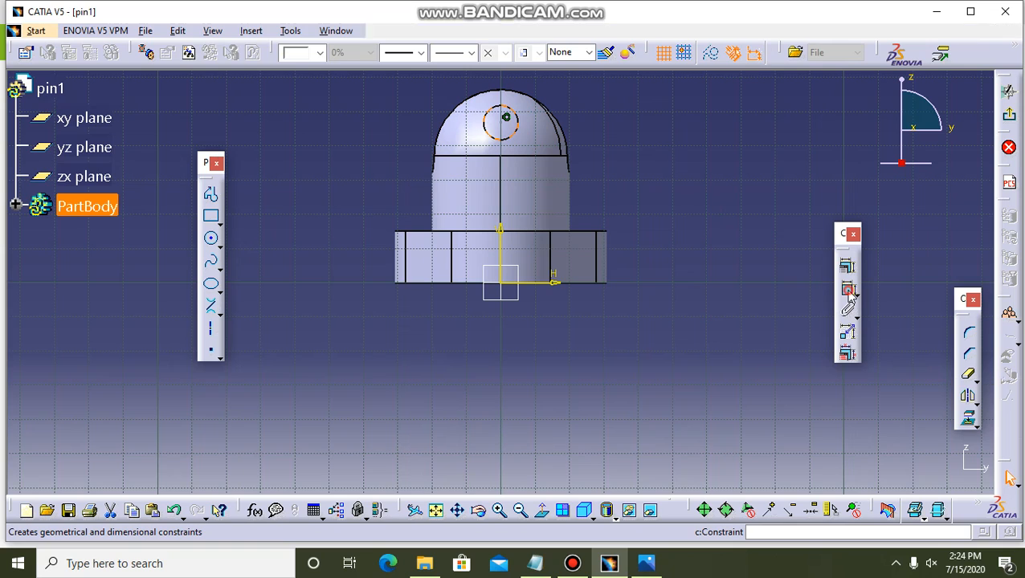
click(607, 113)
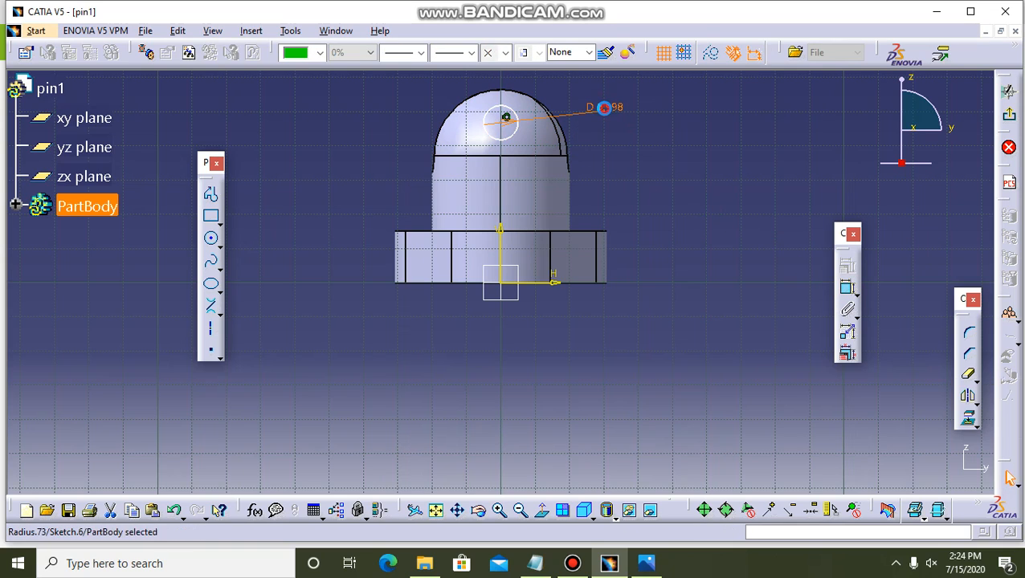
double_click(608, 113)
text(10)
key(Return)
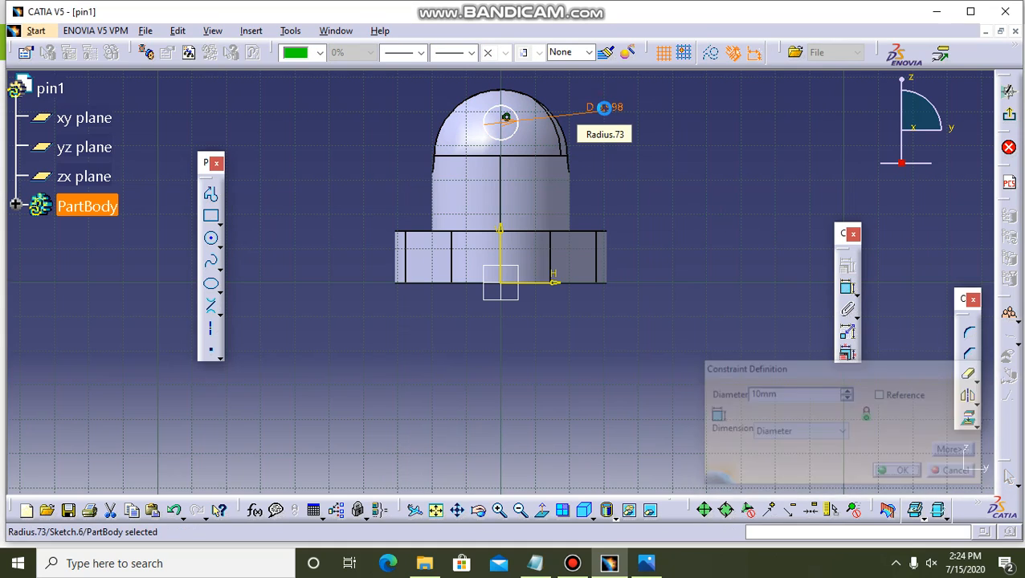
Constrain the circle centre's height above the horizontal axis to 42 mm.
double_click(502, 121)
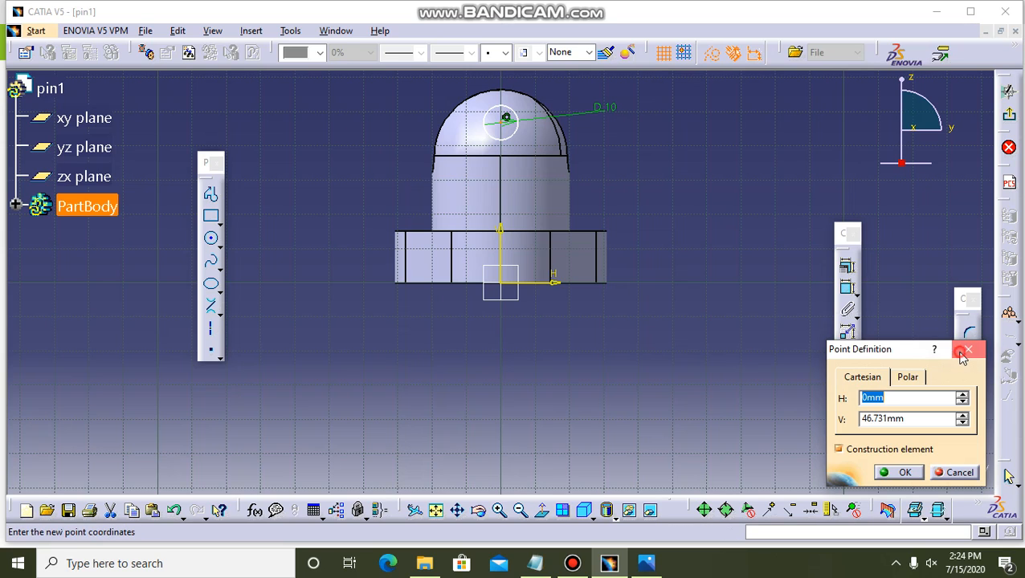
click(968, 351)
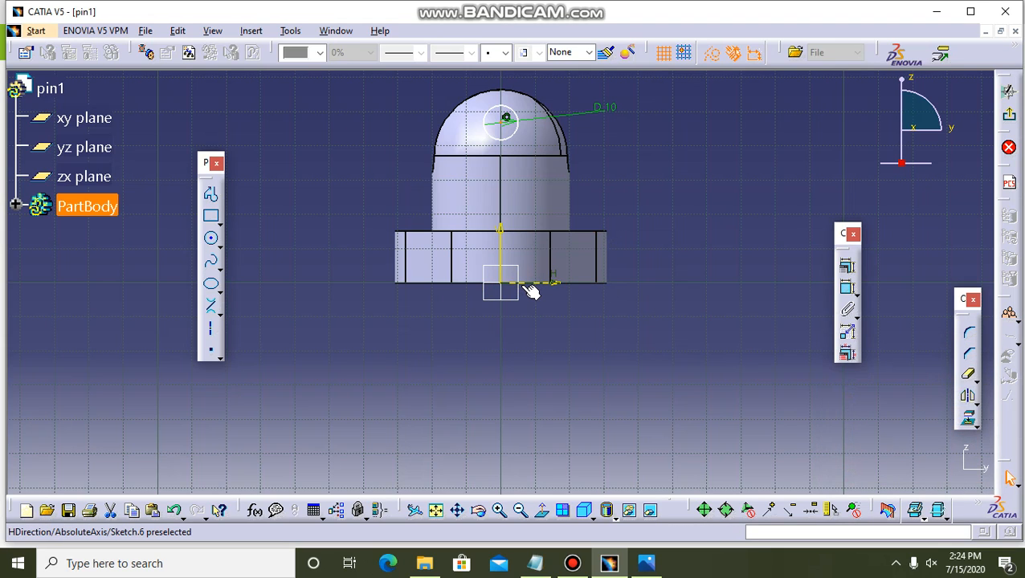
click(520, 286)
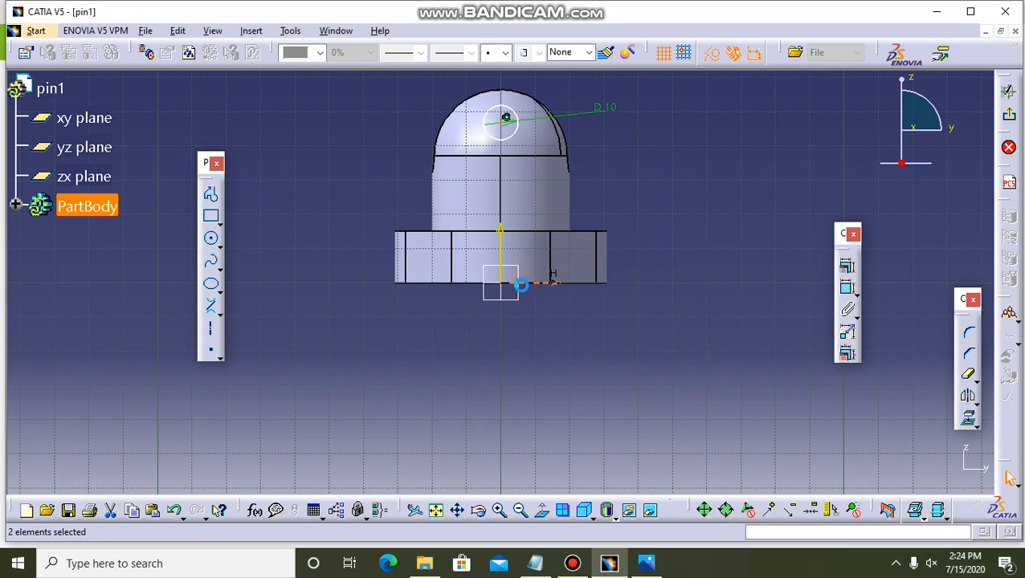
click(847, 287)
click(718, 199)
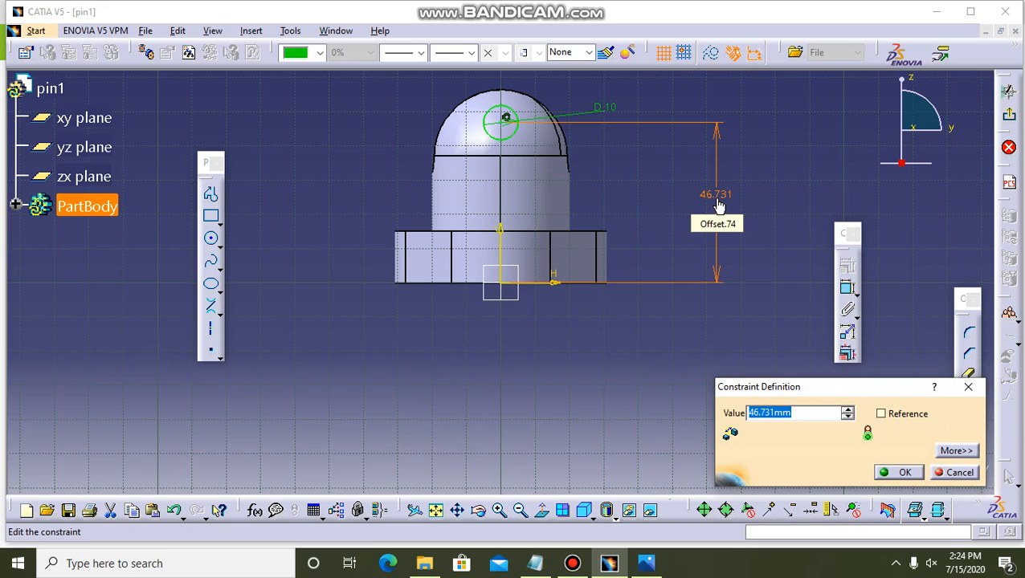
text(42)
key(Return)
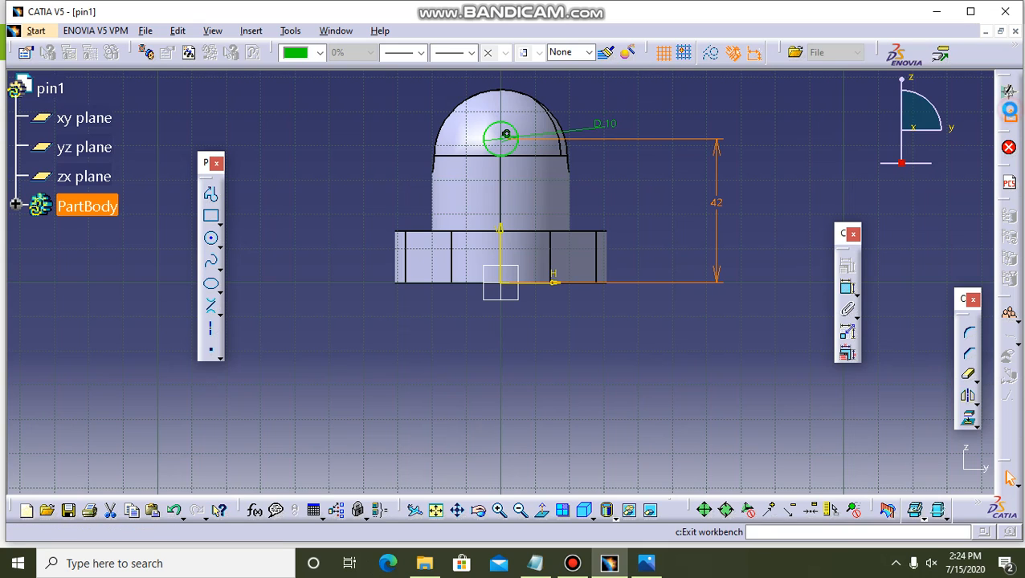
Exit the sketch and cut the cross hole through the dome as a 35 mm deep pocket with mirrored extent.
click(1008, 115)
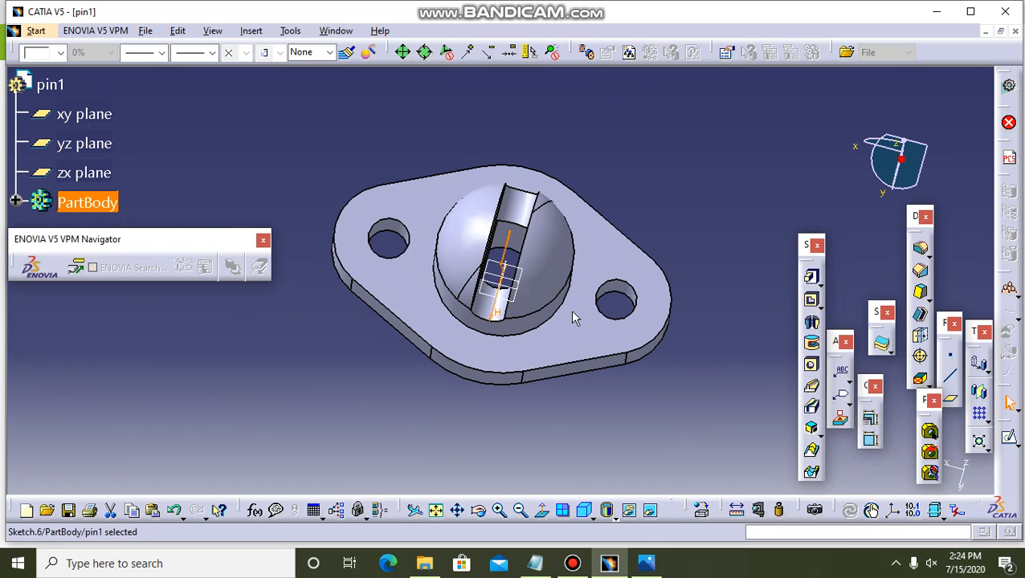
click(811, 301)
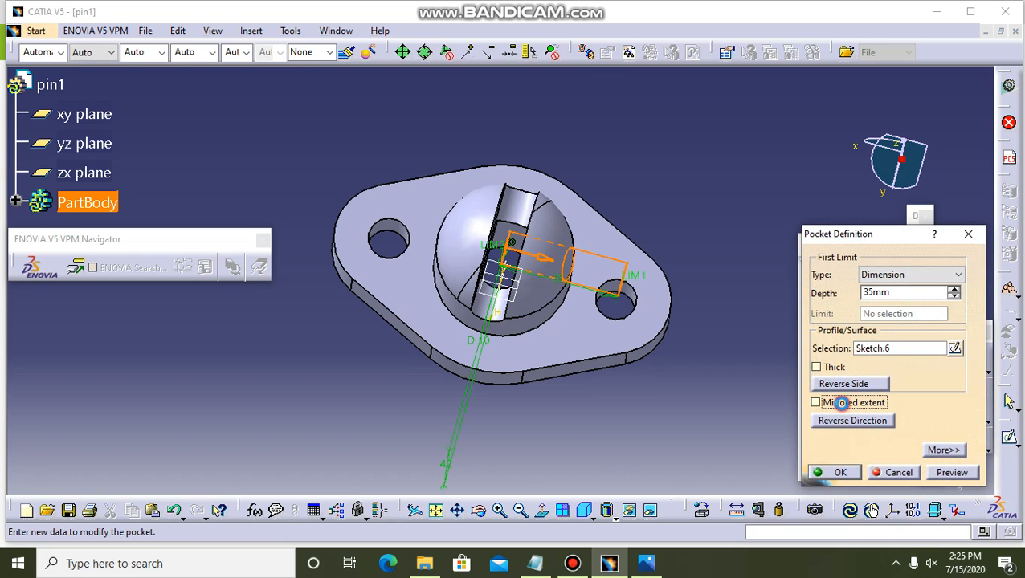
click(816, 402)
click(835, 472)
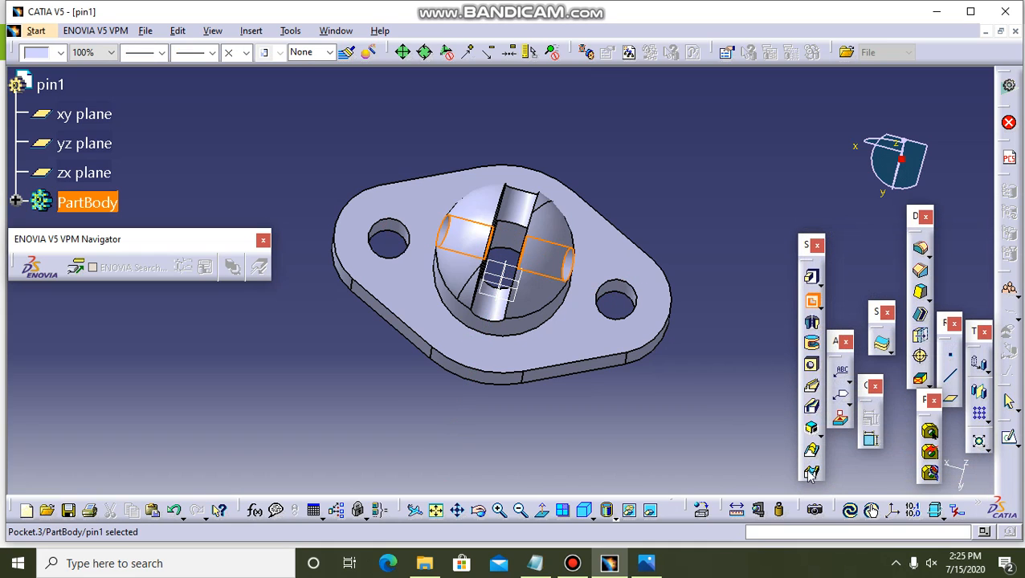
Inspect the part with its cross hole from the side and compare it with the reference drawing.
click(478, 511)
drag(551, 432, 674, 236)
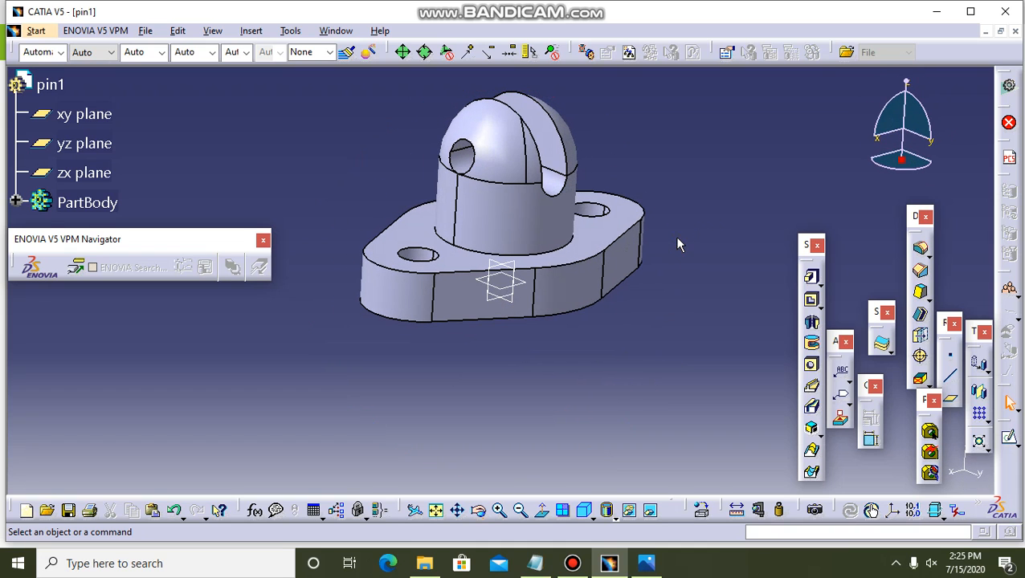
click(647, 563)
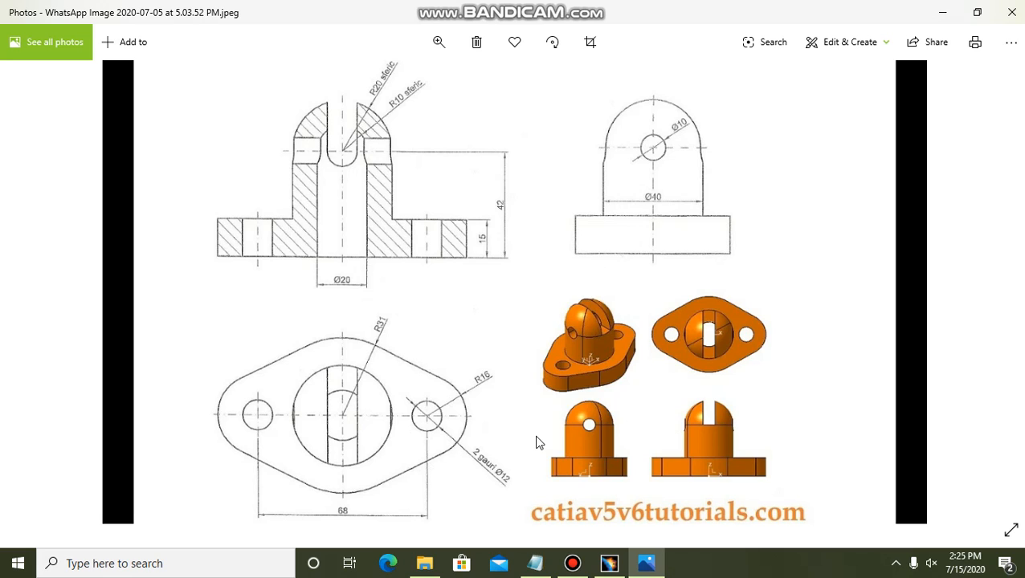
click(609, 563)
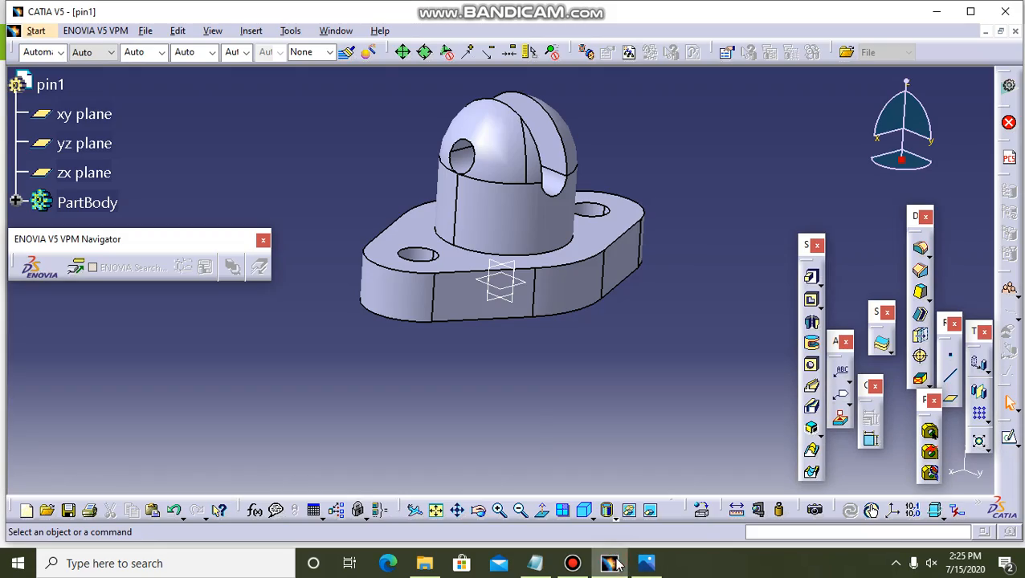